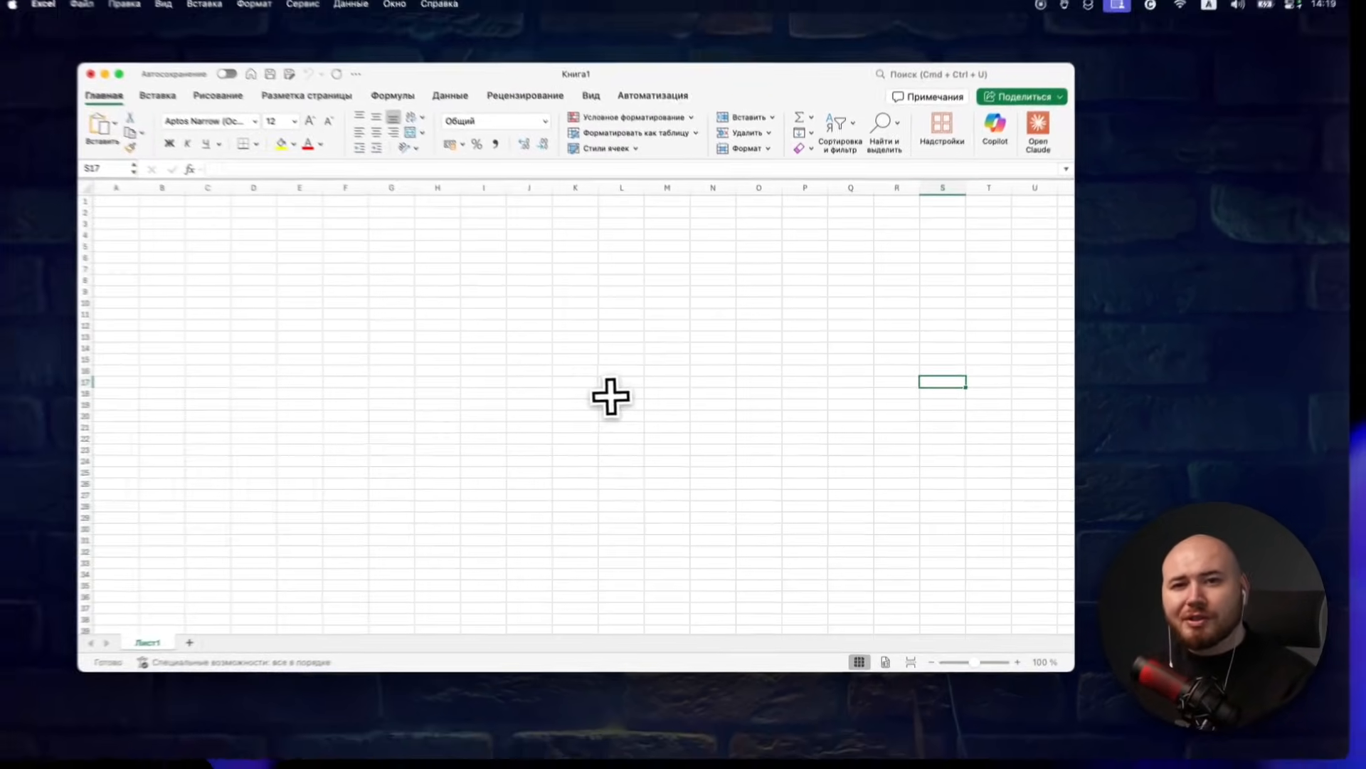
- Switch to the browser and request the Claude by Anthropic in Excel add-in from Microsoft Marketplace, starting at the Claude in Excel page
key(super+Tab)
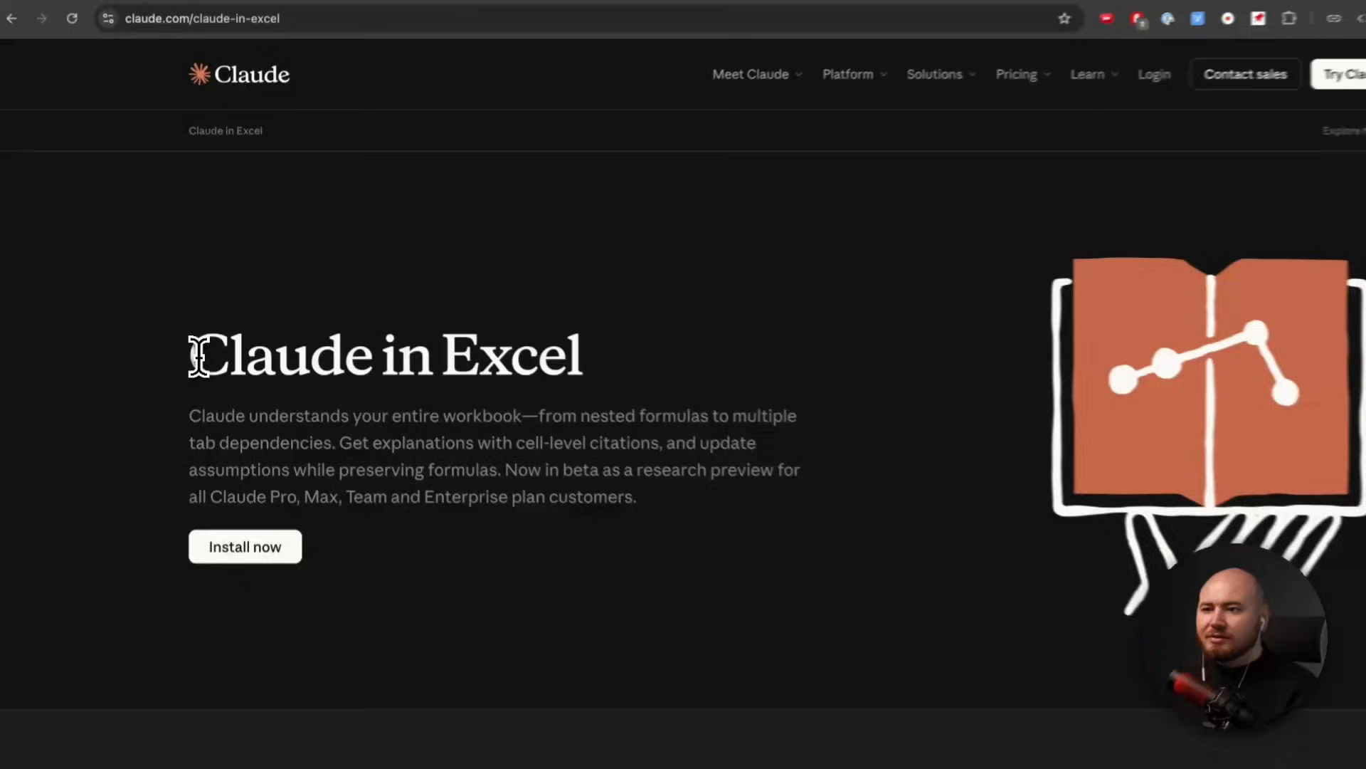
drag(205, 333, 533, 335)
click(661, 366)
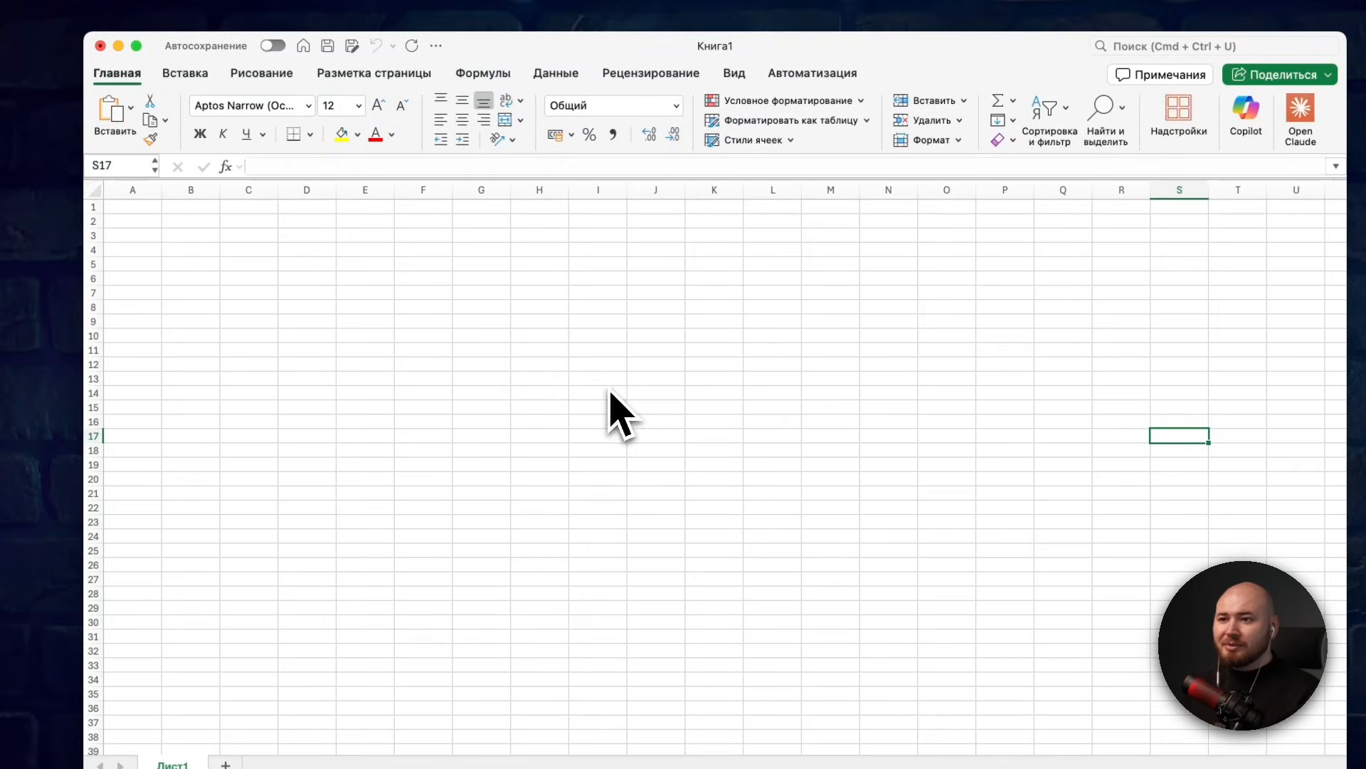
drag(249, 307, 612, 466)
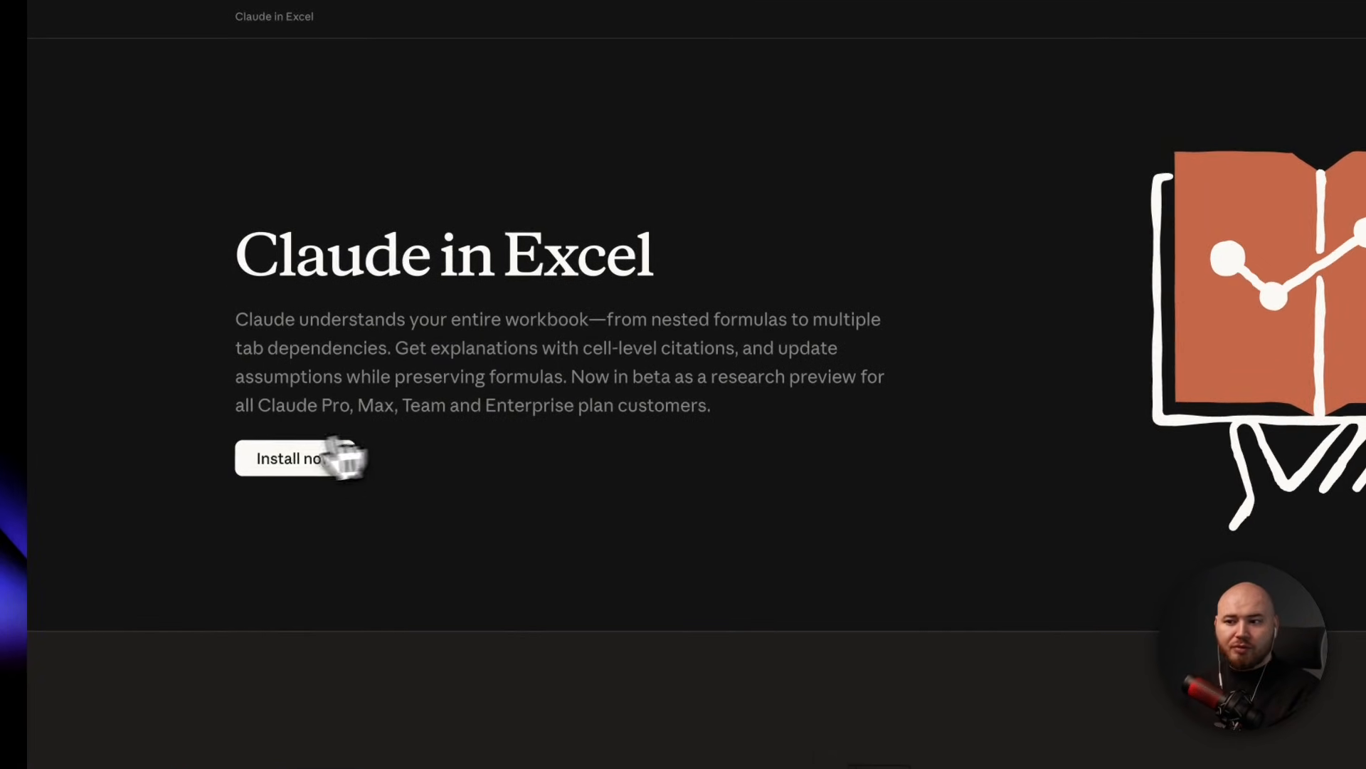
click(261, 462)
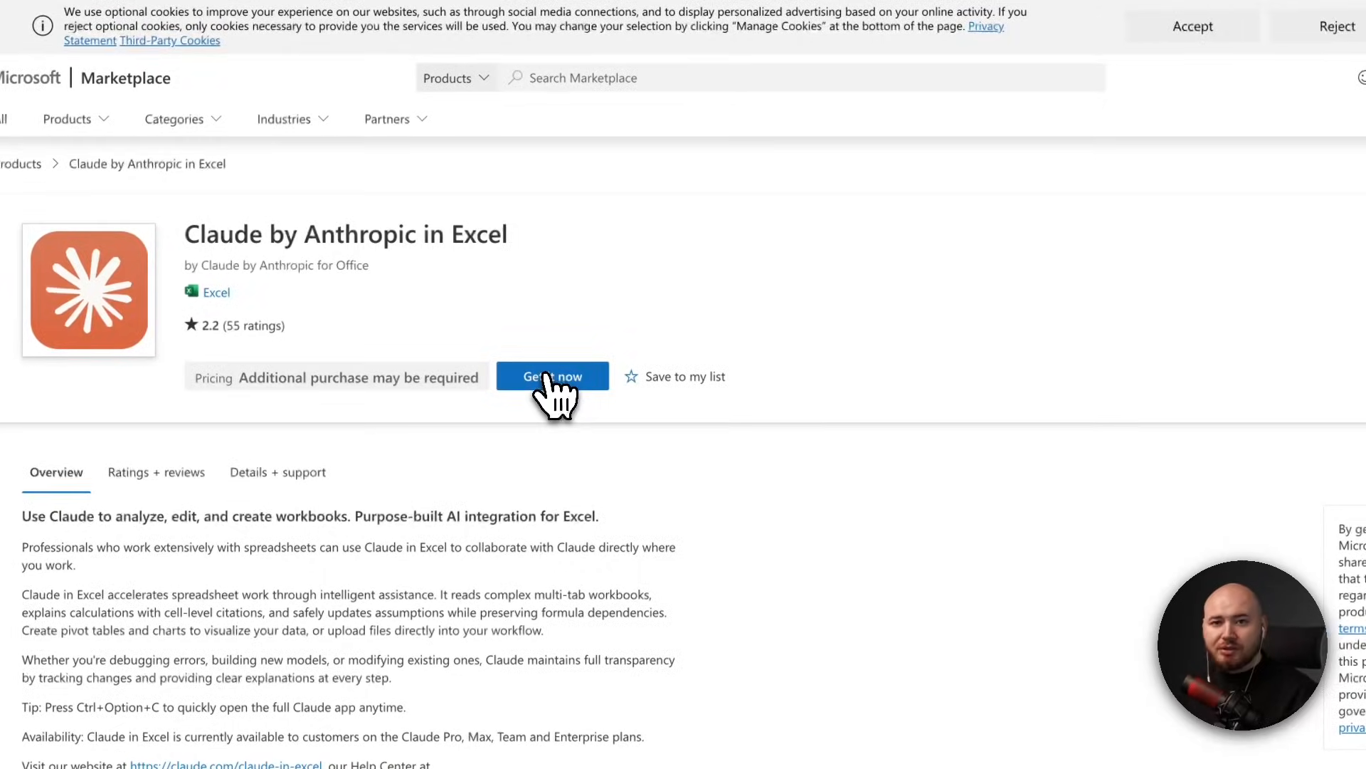
click(548, 377)
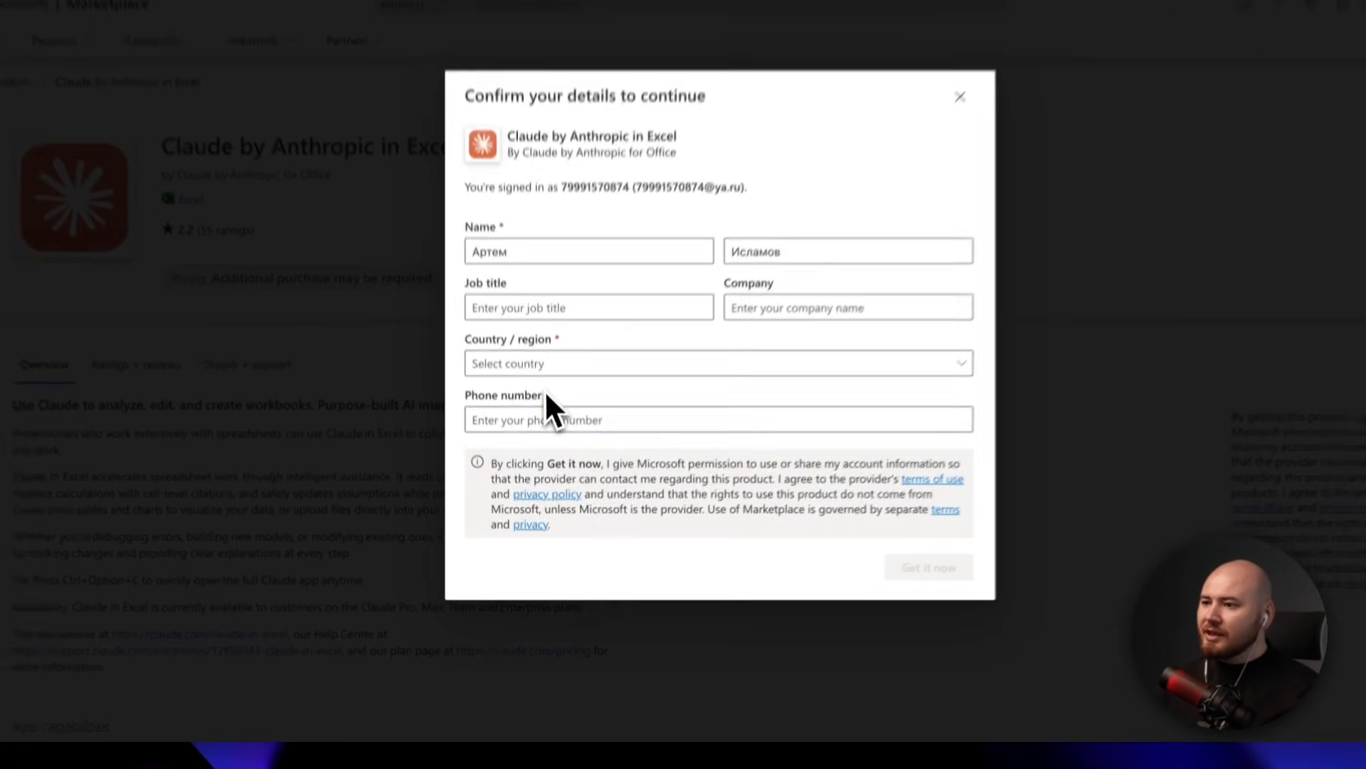
- Choose Uzbekistan as the country/region in the details form and confirm getting the add-in
click(551, 437)
scroll(601, 535, down, 10)
scroll(662, 701, down, 15)
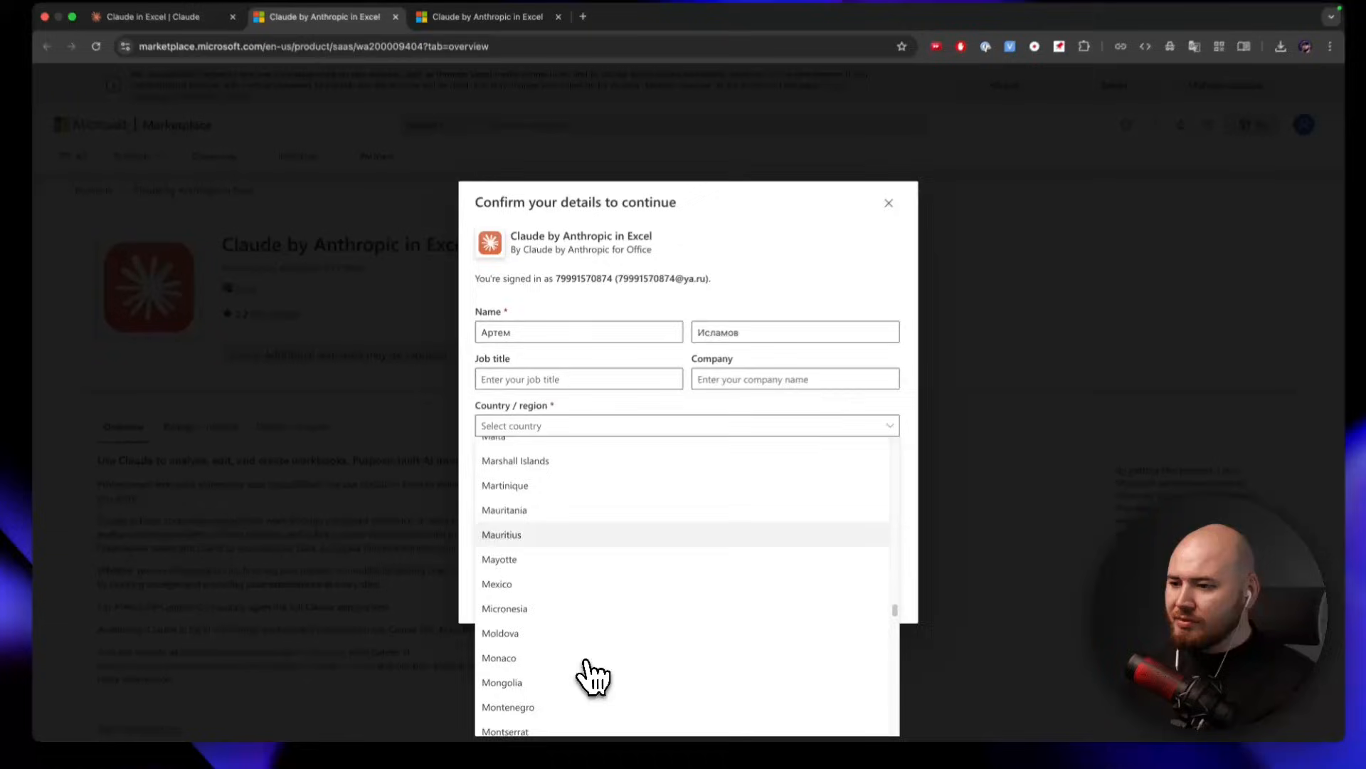
scroll(584, 662, down, 15)
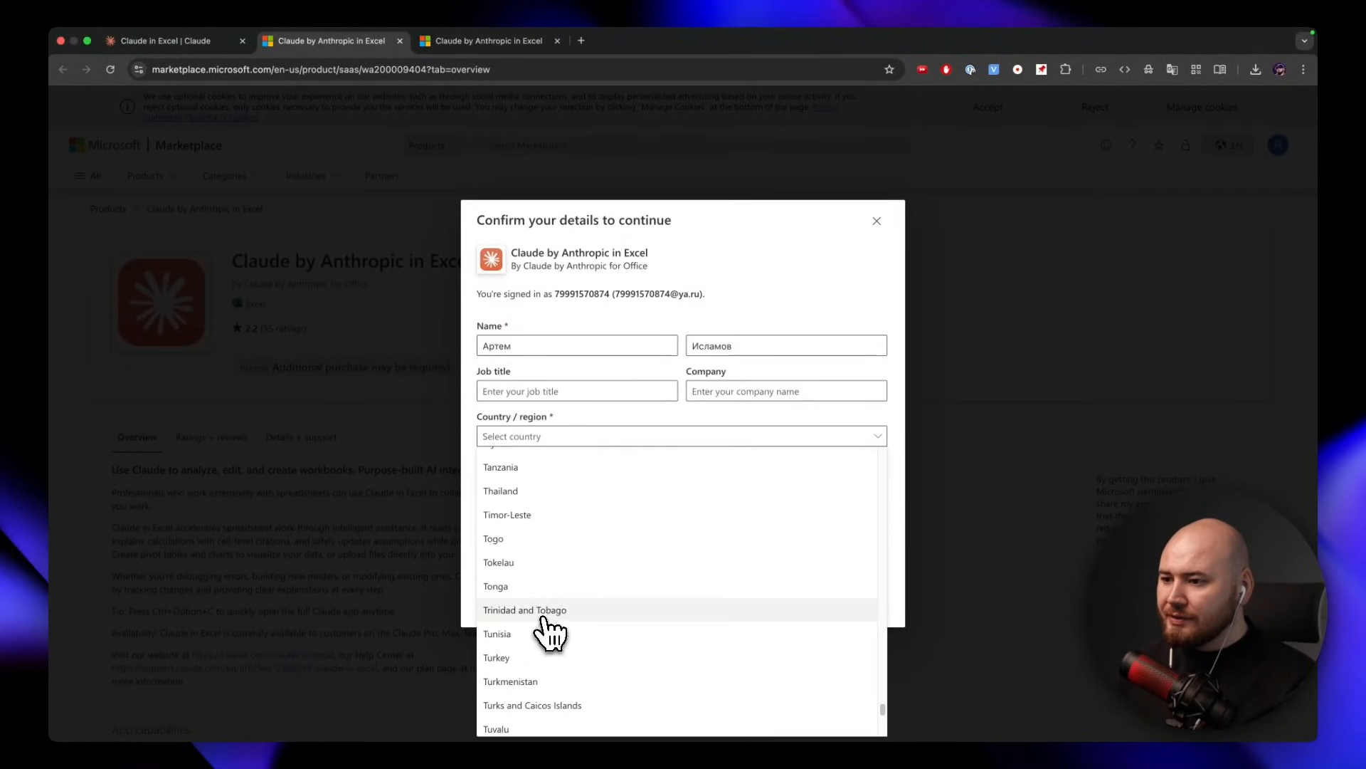
scroll(542, 614, down, 4)
key(Escape)
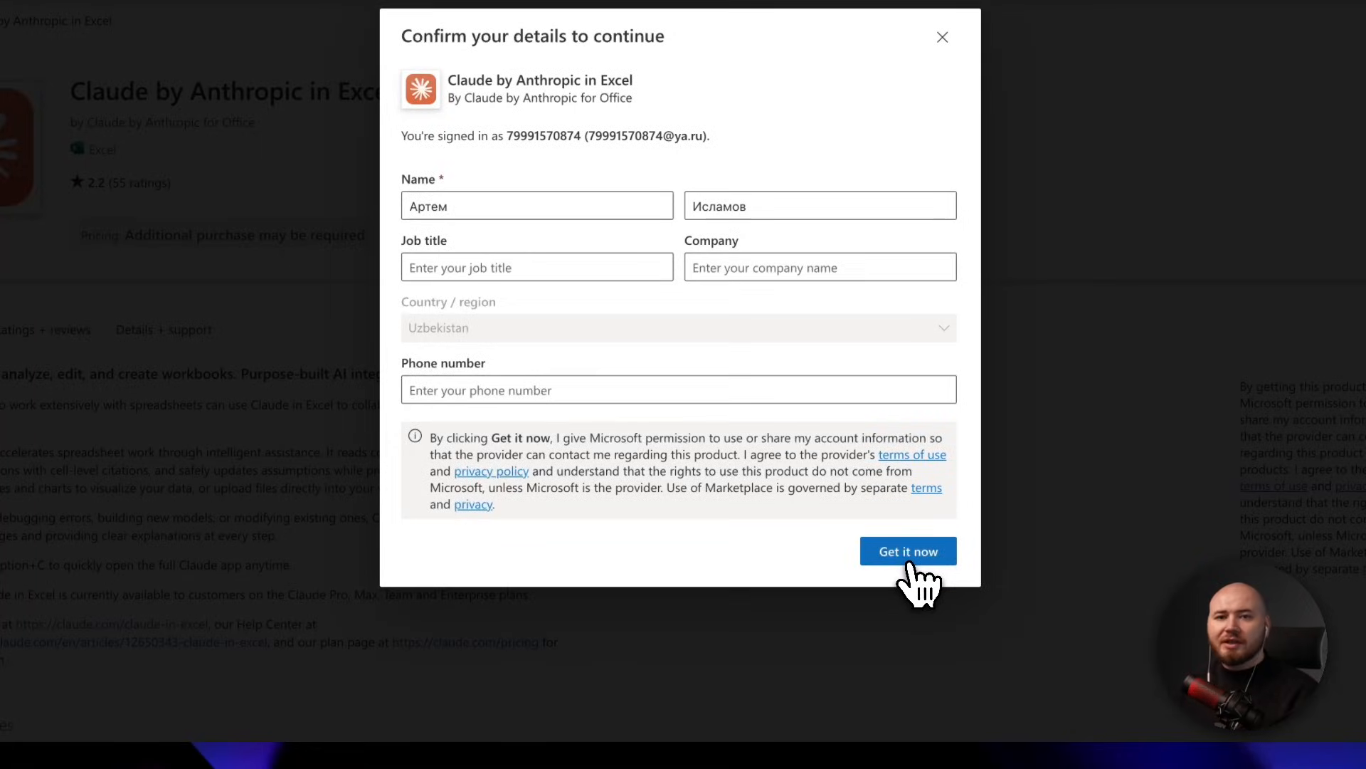
click(909, 556)
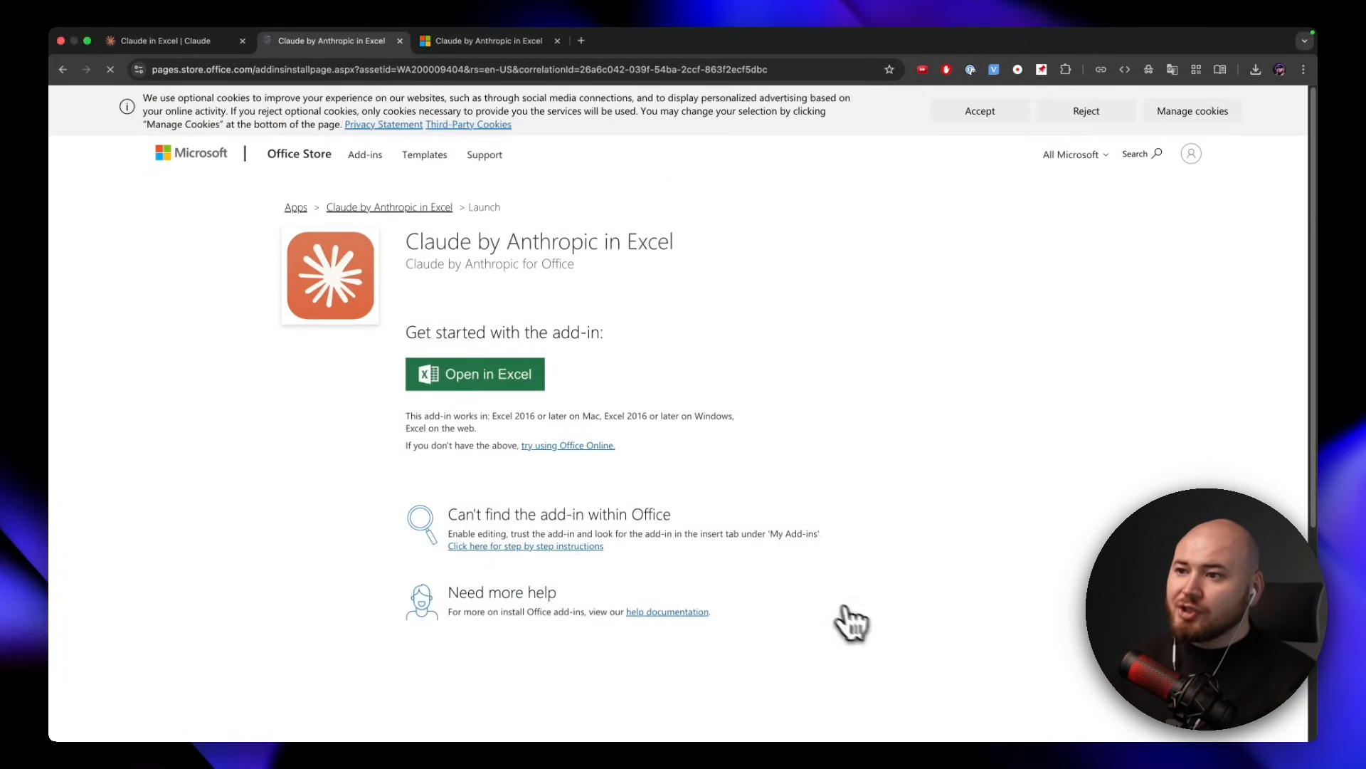
- Open the Claude add-in in Excel, allow the browser to launch Microsoft Excel, and switch to it
click(455, 376)
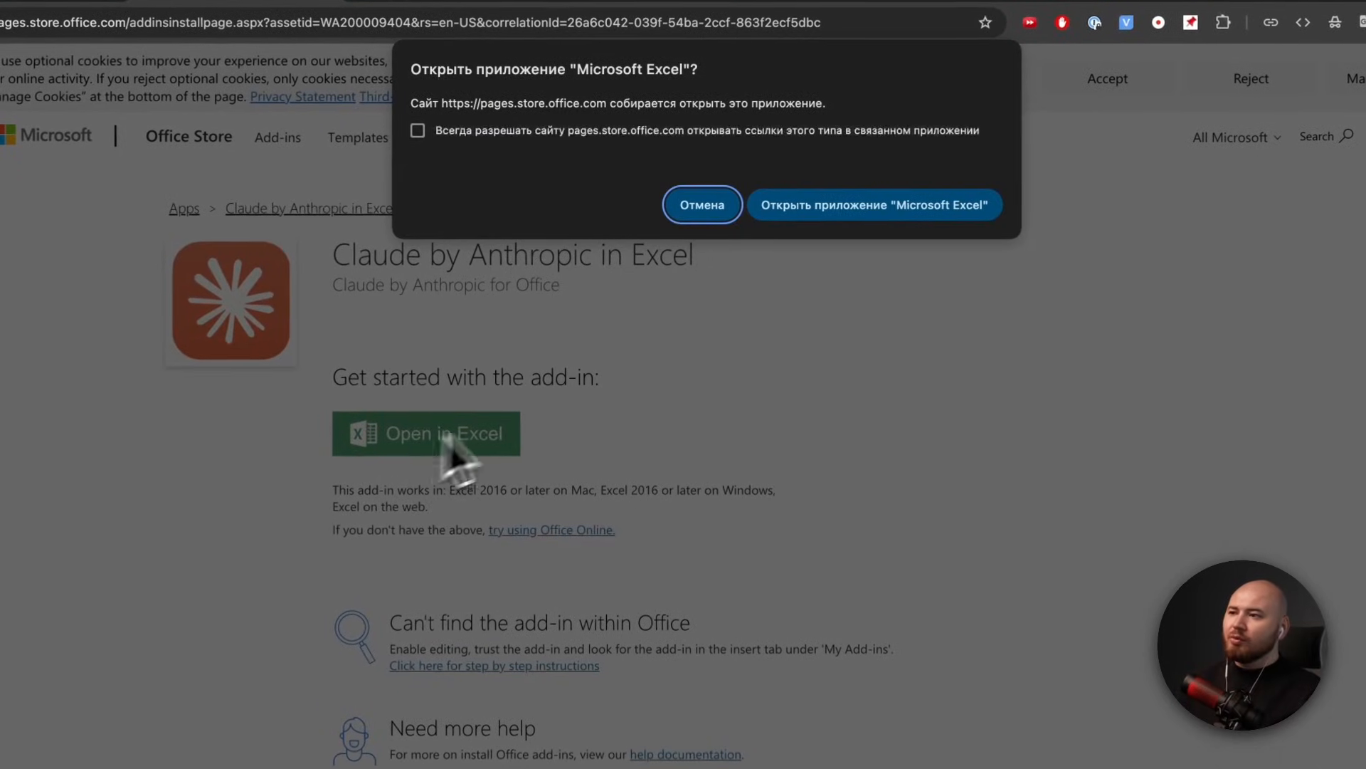
click(902, 207)
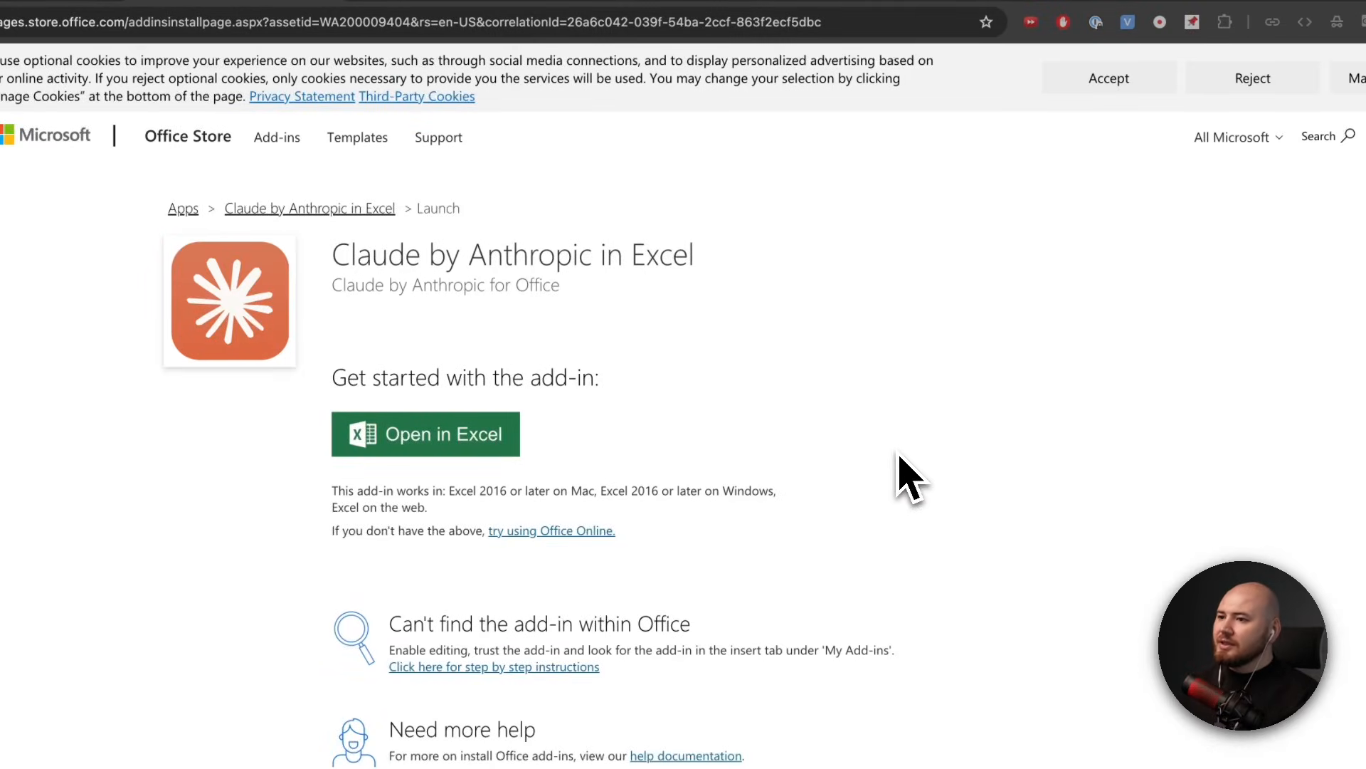
key(super+Tab)
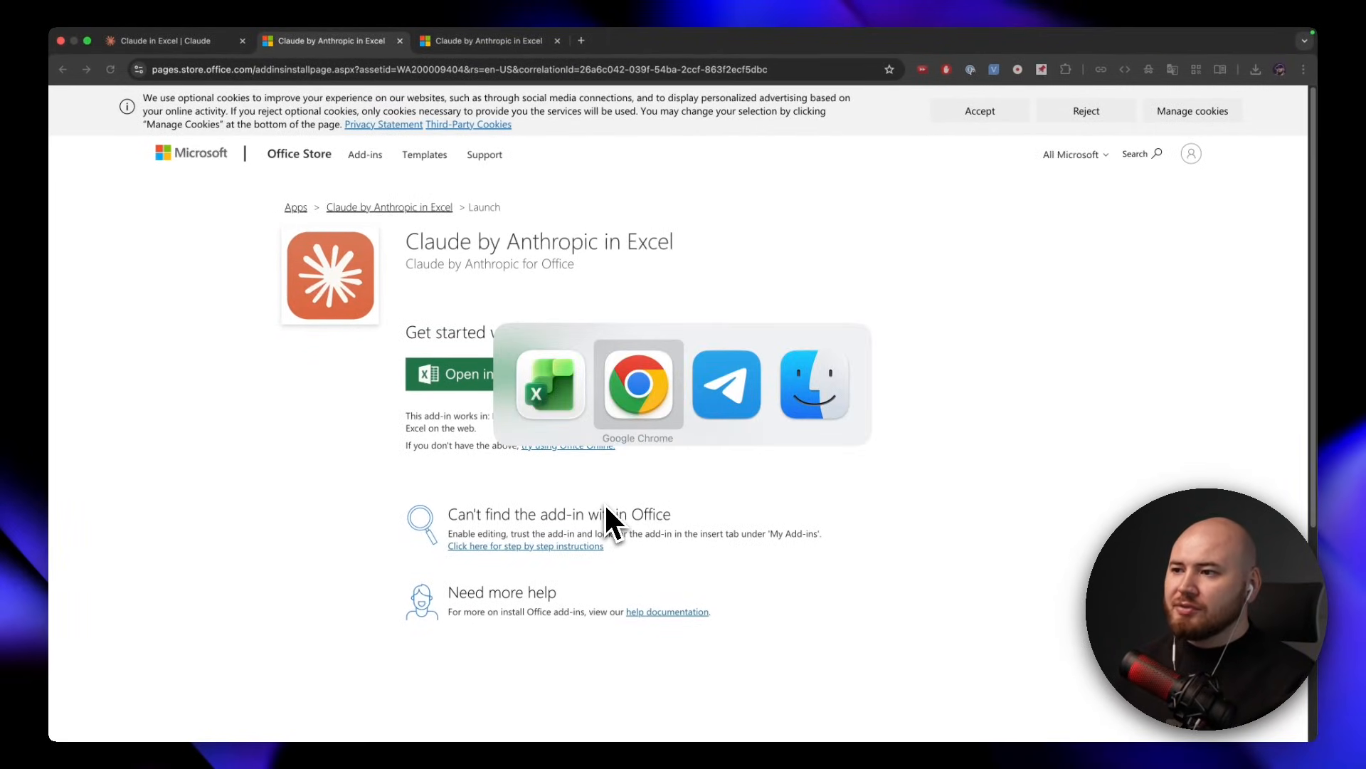
key(super+Tab)
key(super+shift+Tab)
key(super+Tab)
key(super+shift+Tab)
key(super+shift+Tab)
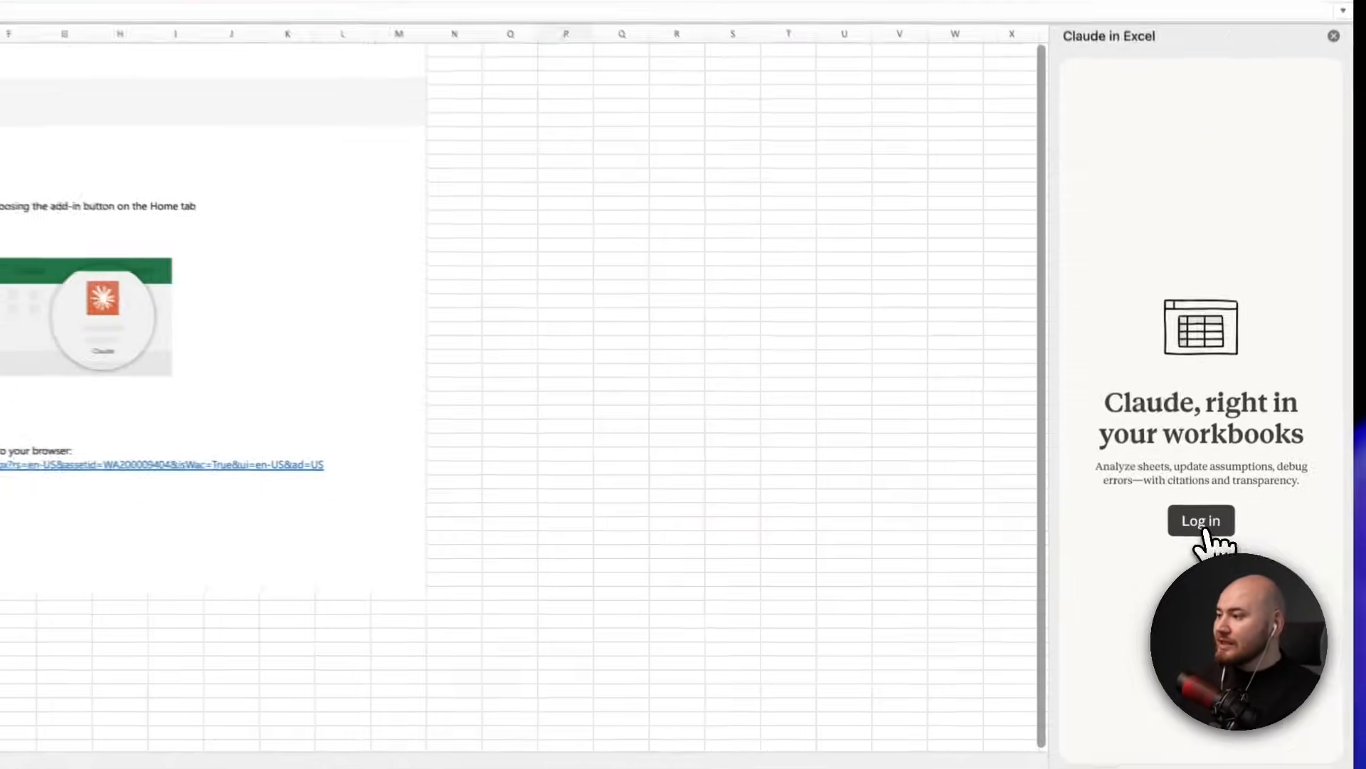
- Log in to the Claude add-in, authorize Claude in Microsoft Office to use the Claude account, and return to Excel
click(1204, 535)
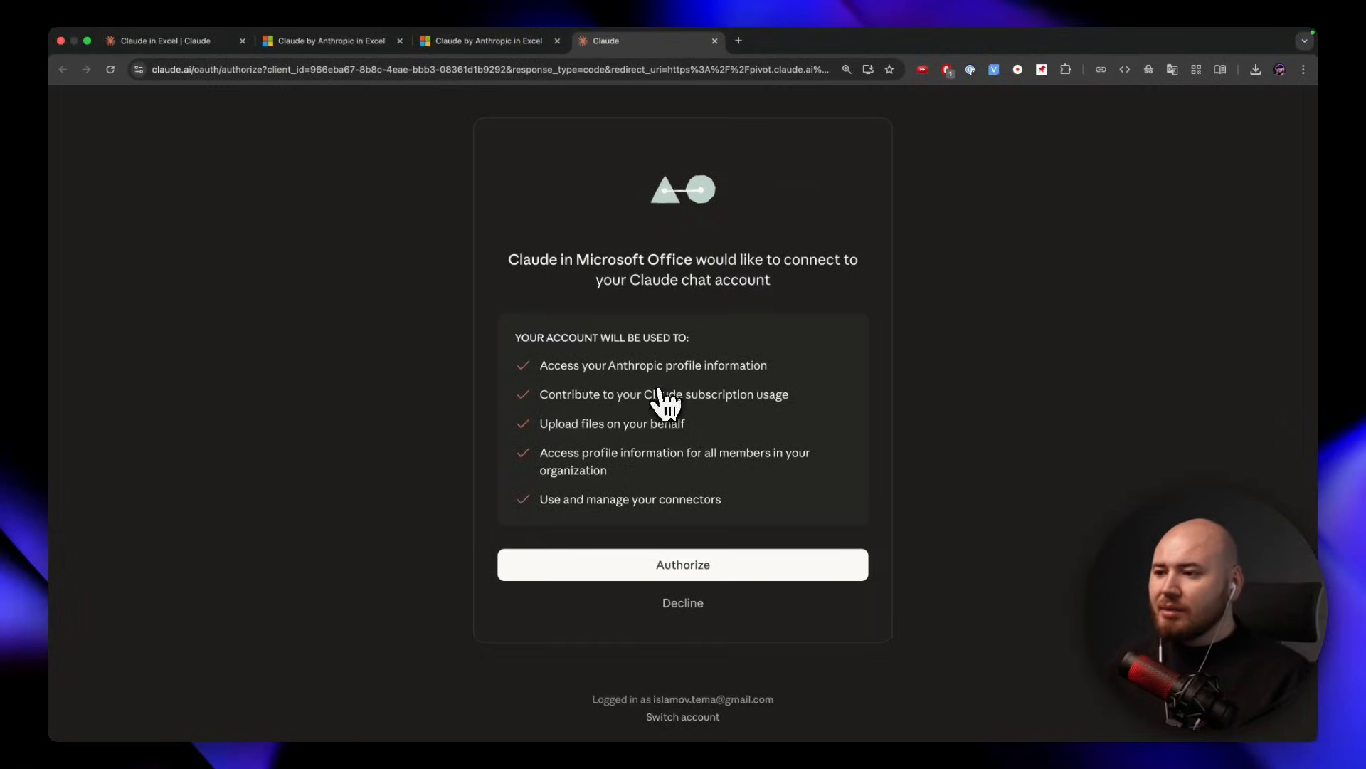
click(657, 567)
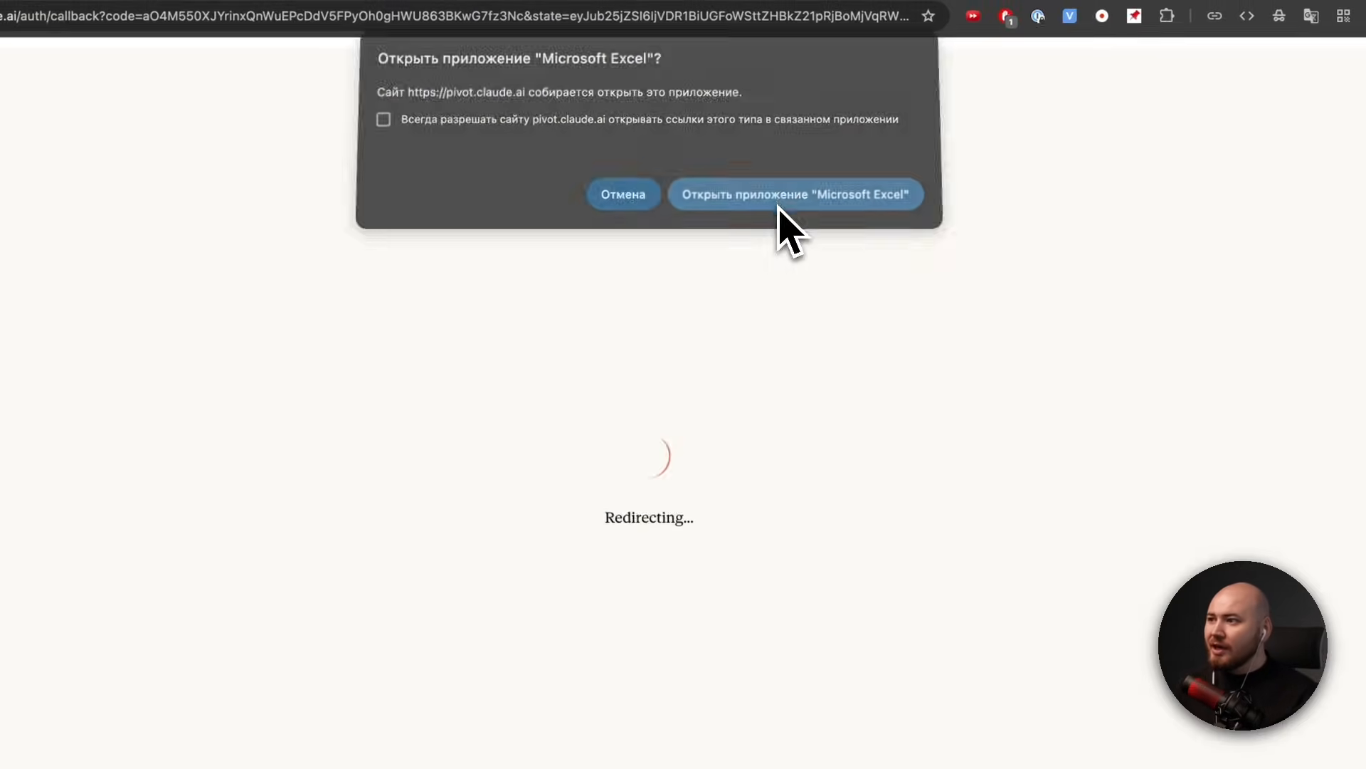
click(797, 142)
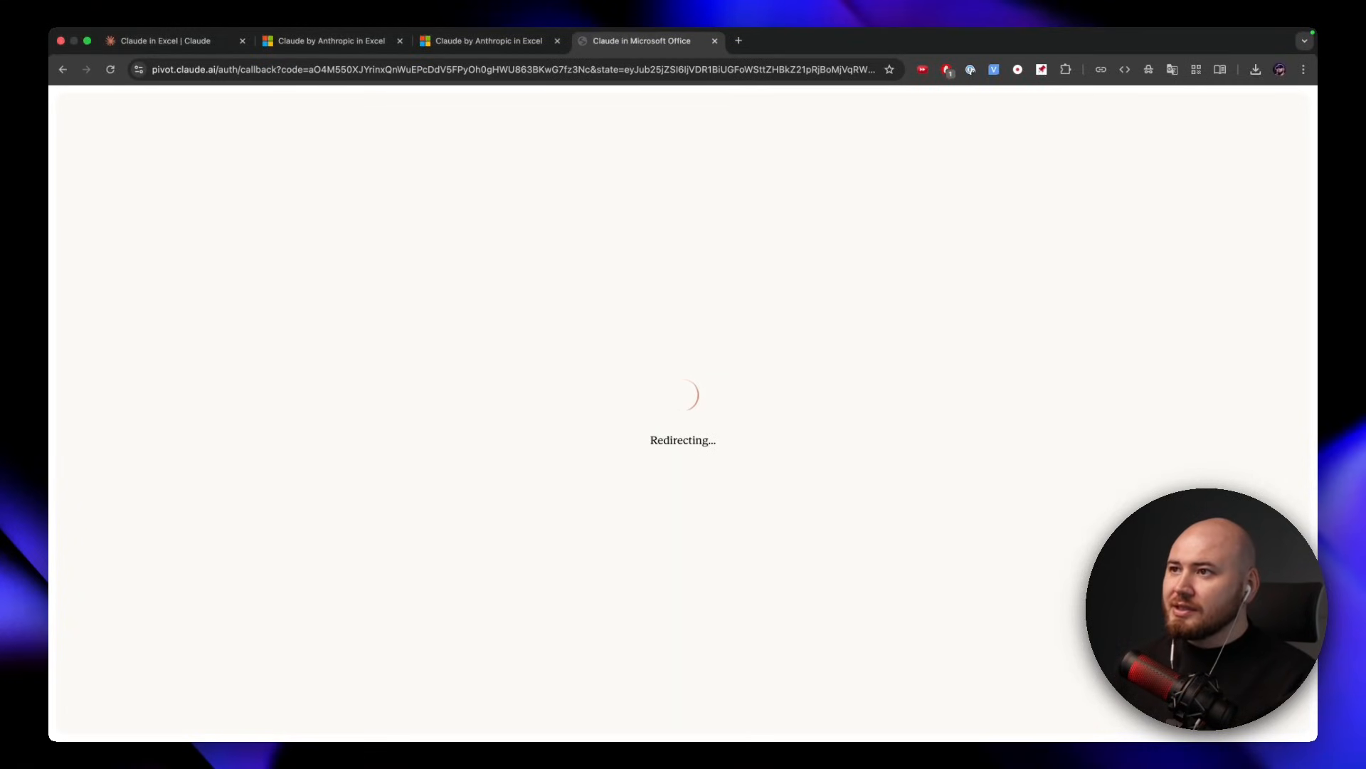
key(super+Tab)
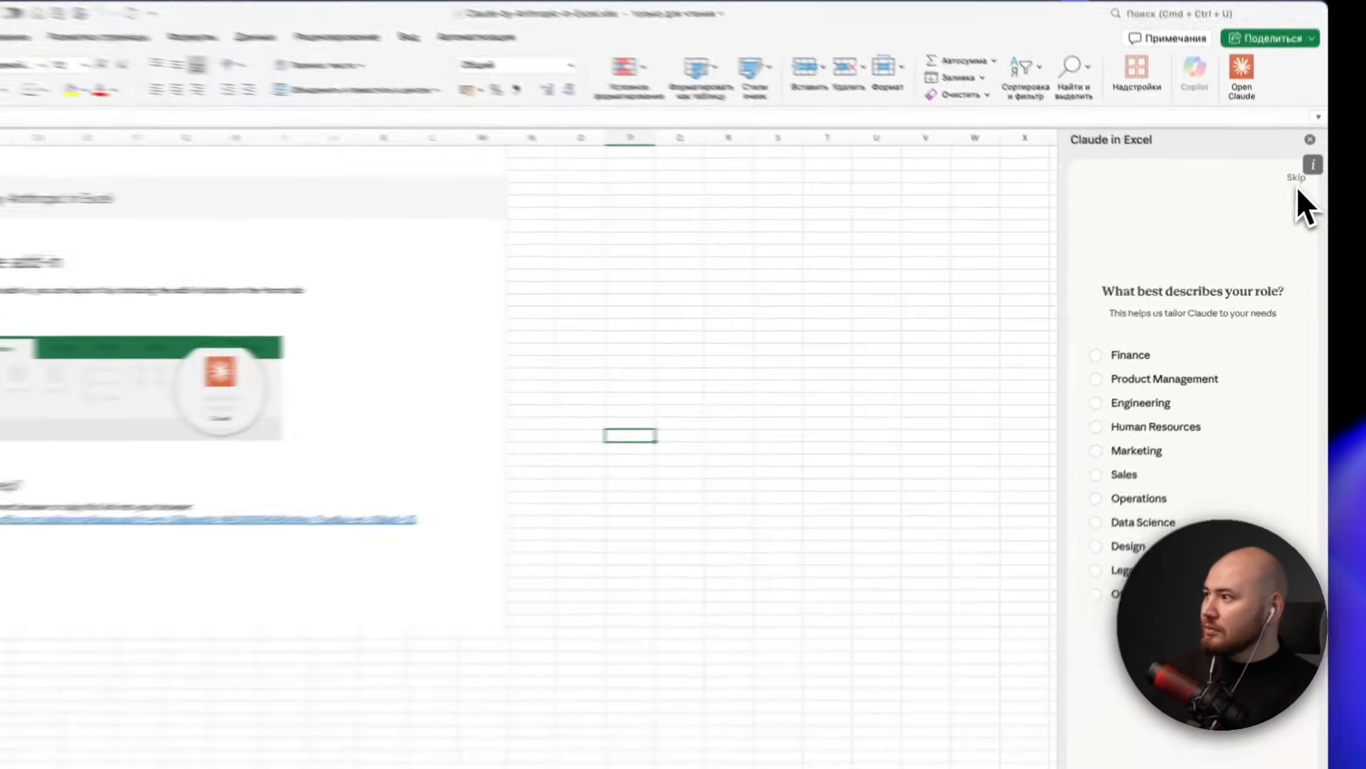
- Skip the role question, go through the add-in's introduction cards, and dismiss the follow-up role survey
click(1296, 180)
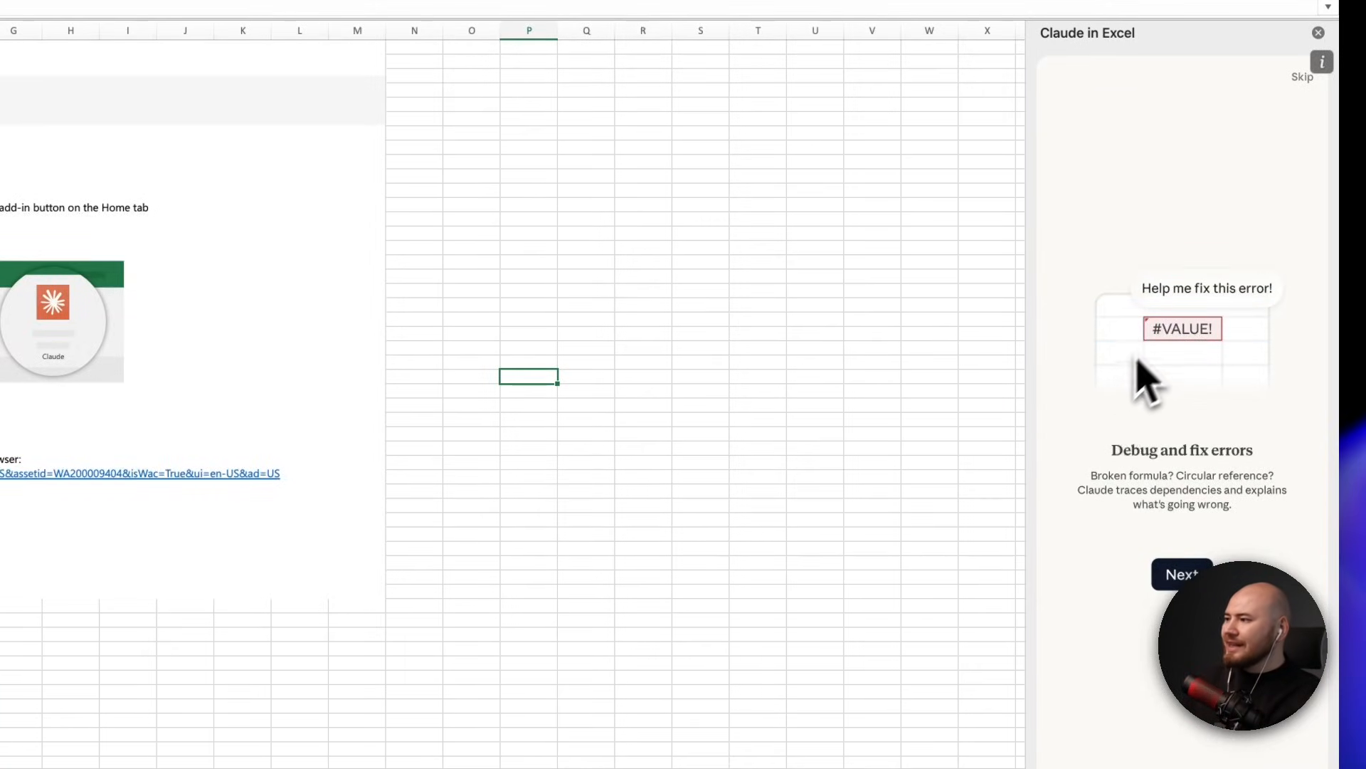
click(1183, 573)
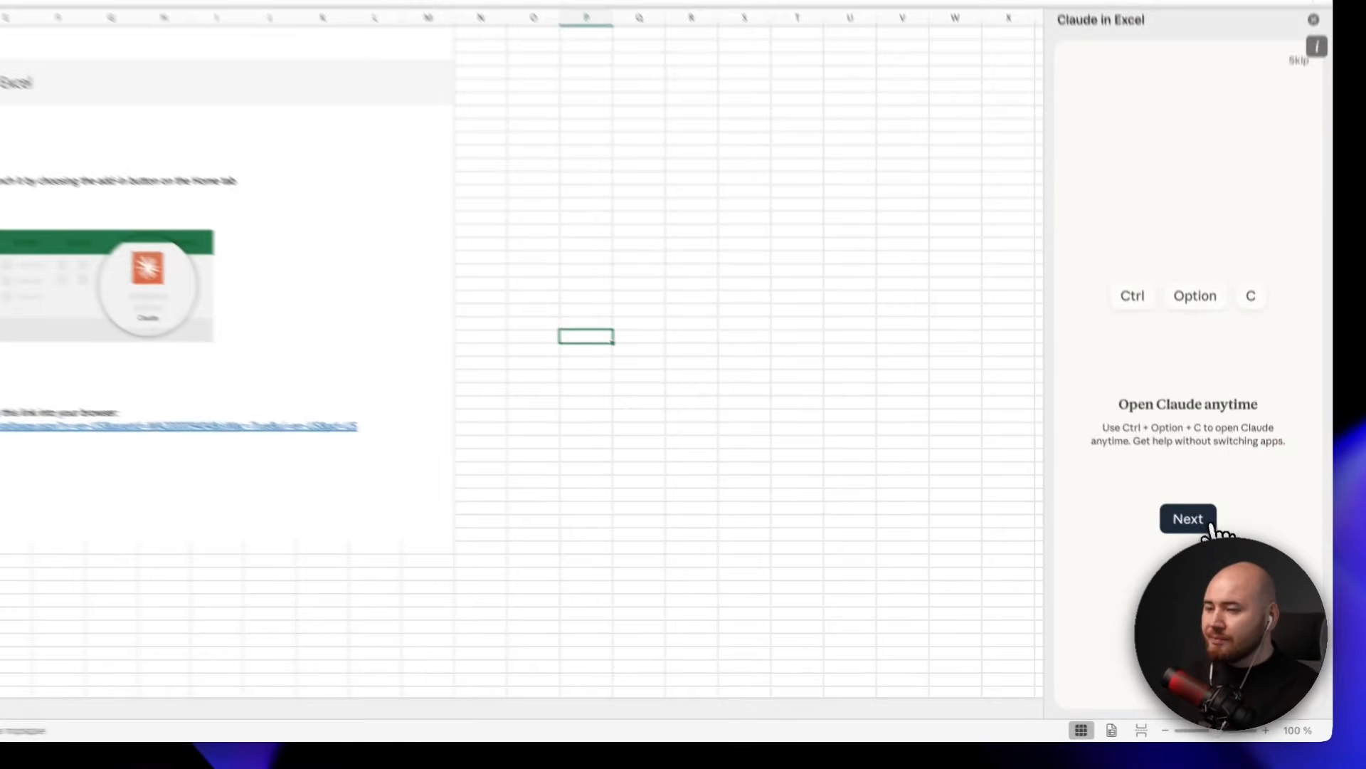
click(1204, 560)
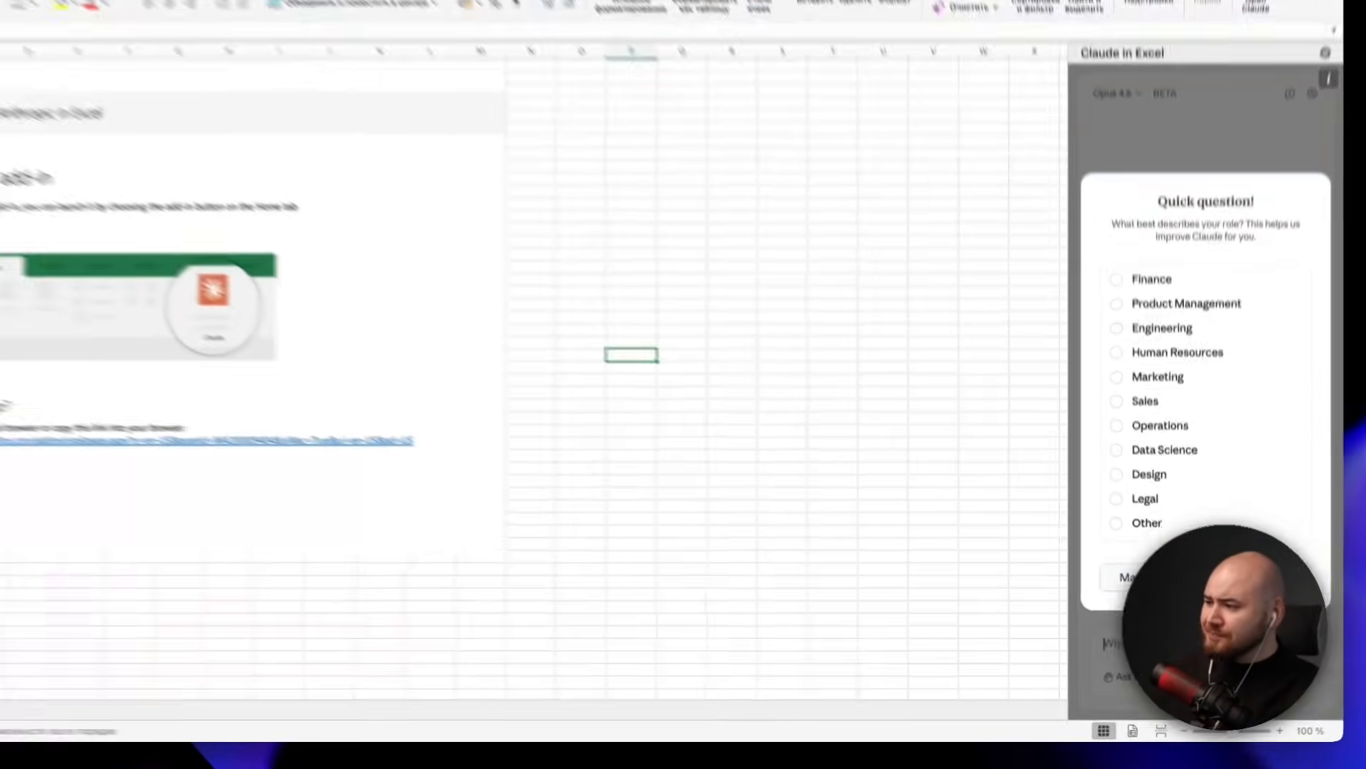
click(1154, 602)
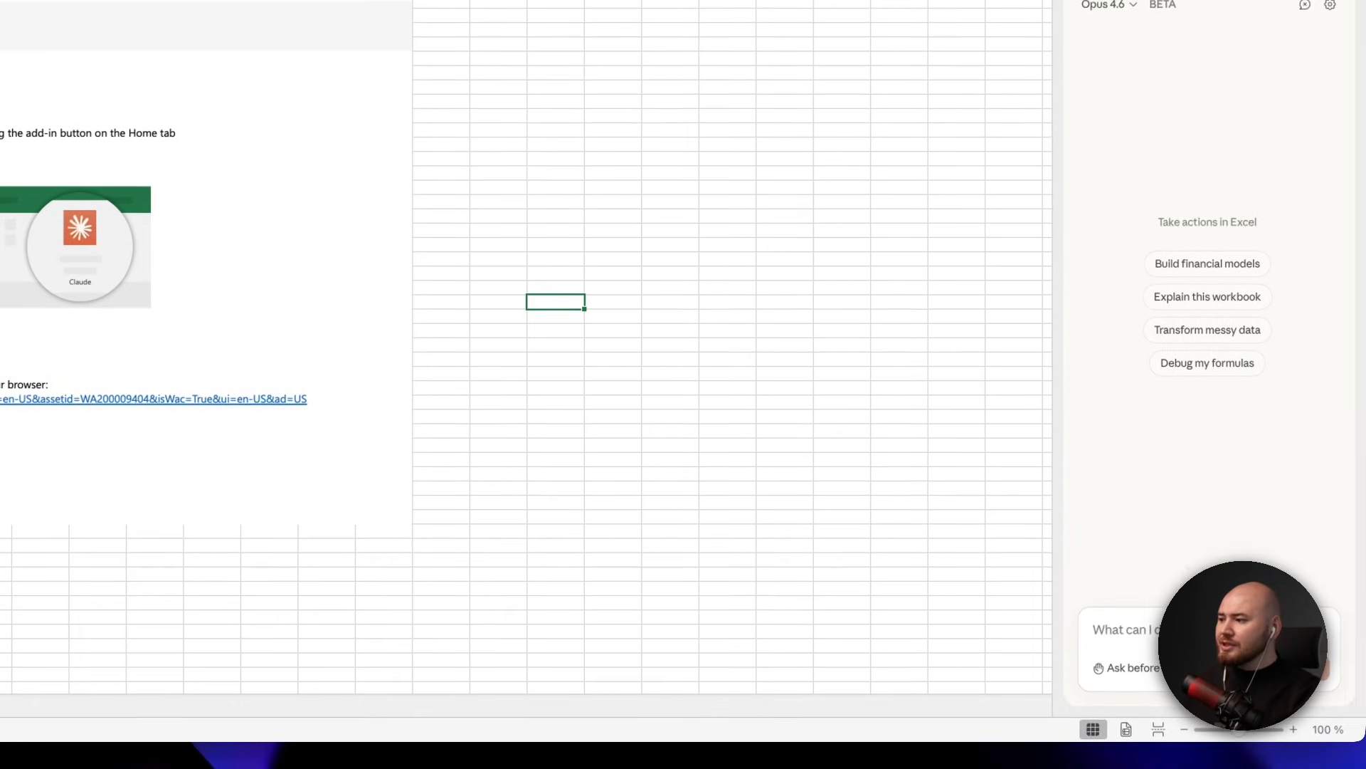
- Delete the add-in launch instructions graphic from Sheet1 to leave the sheet blank
click(1159, 617)
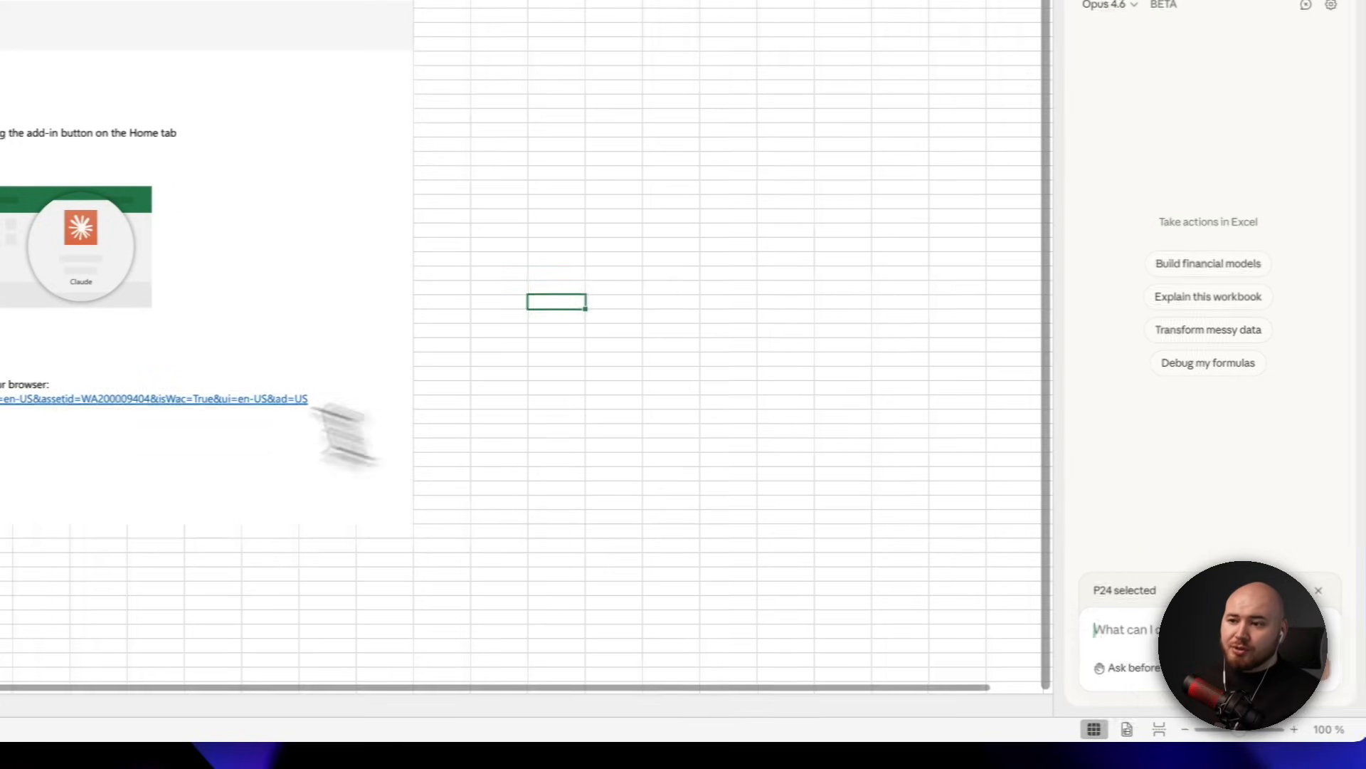
click(100, 359)
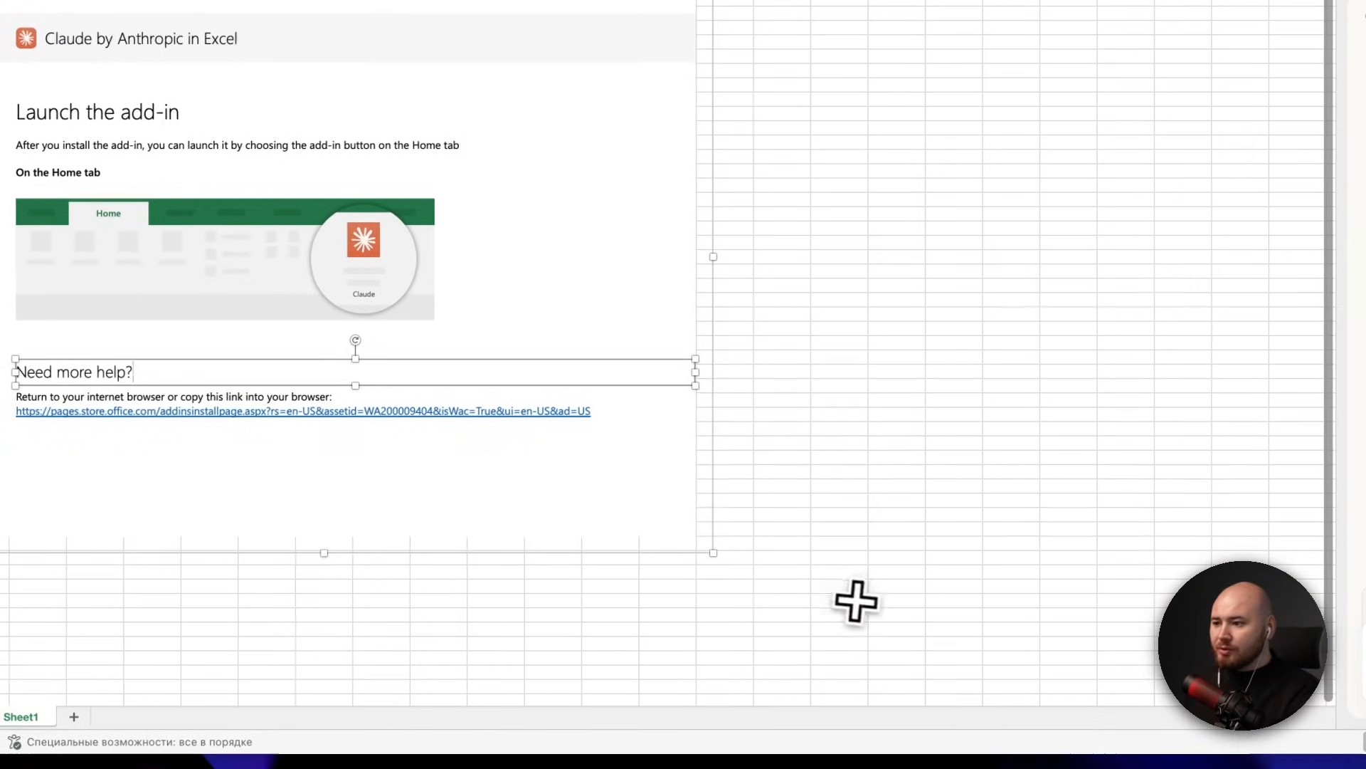
click(856, 602)
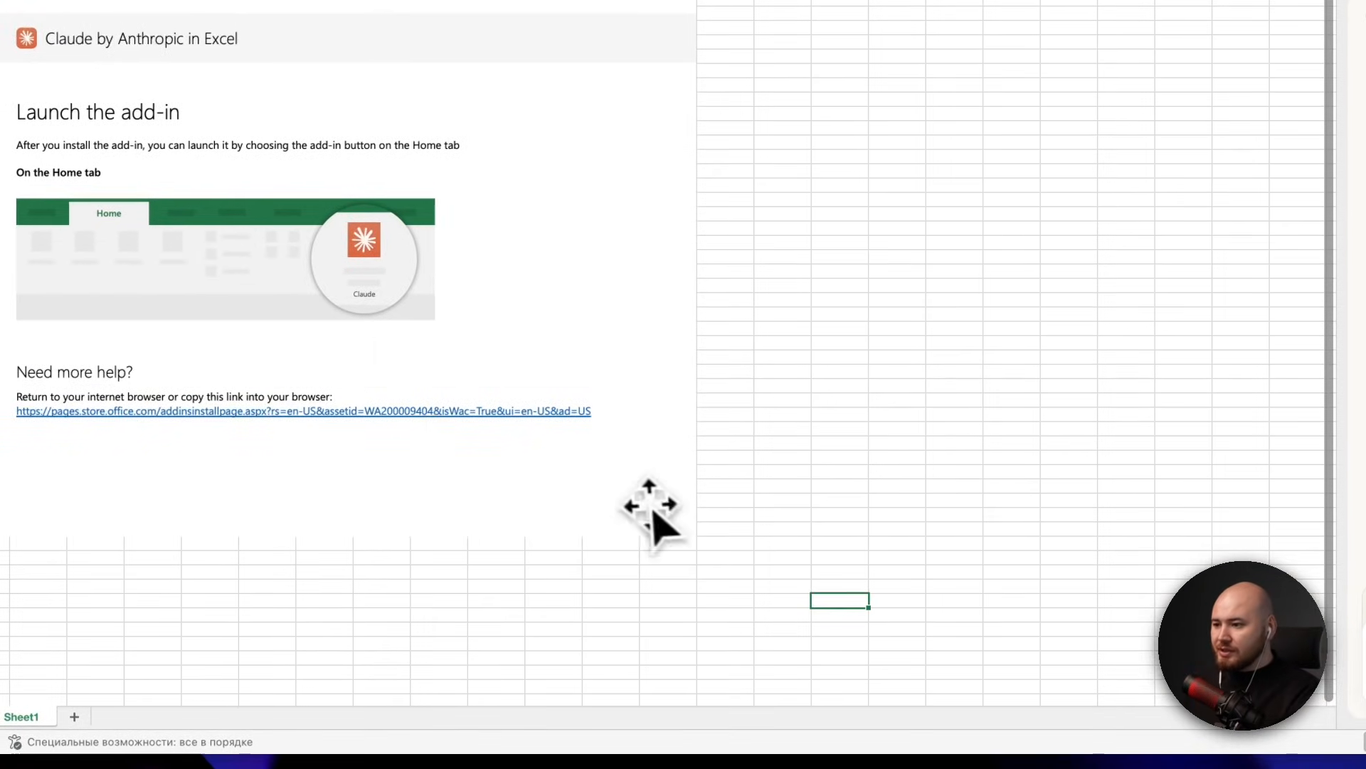
click(641, 503)
key(BackSpace)
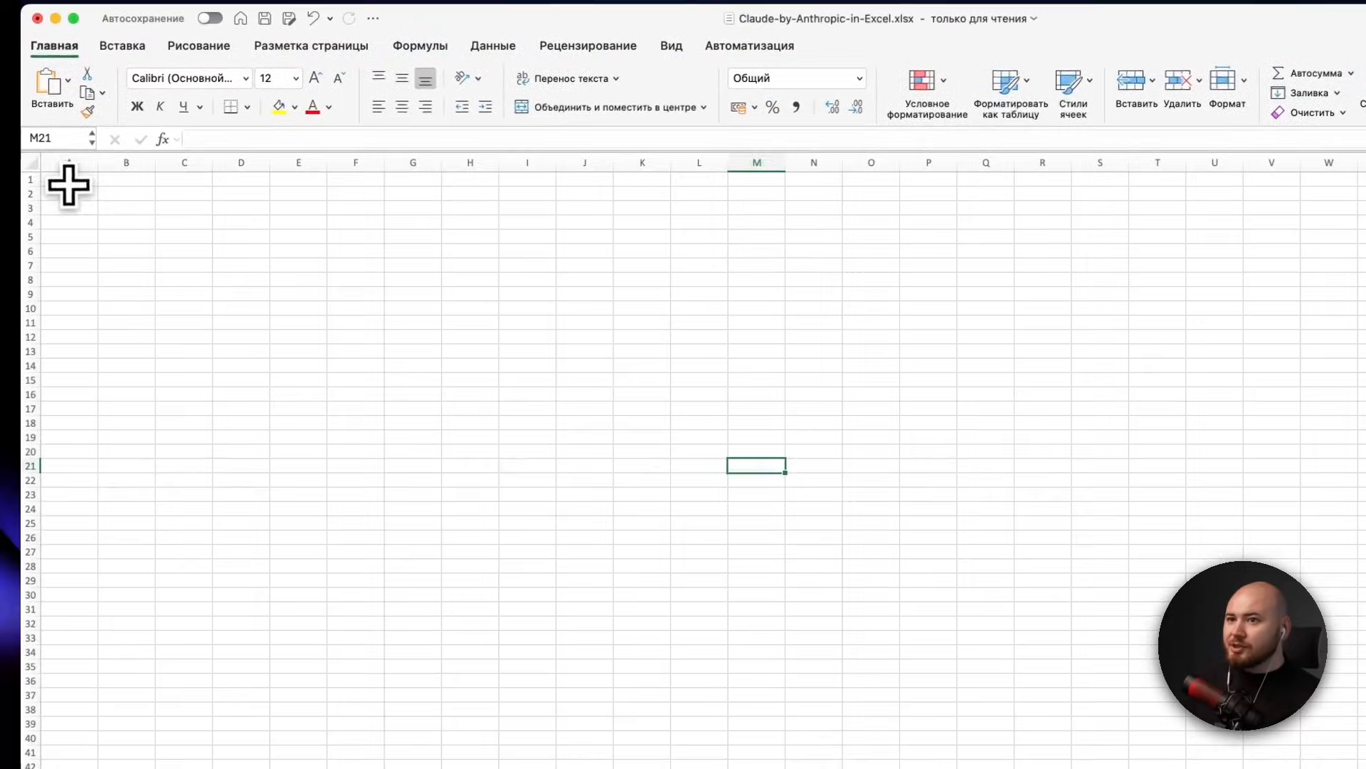
- Select cell A1 and send Claude the prompt "Составь финмодель с расчетом прибыли телеграм-канала."
click(68, 182)
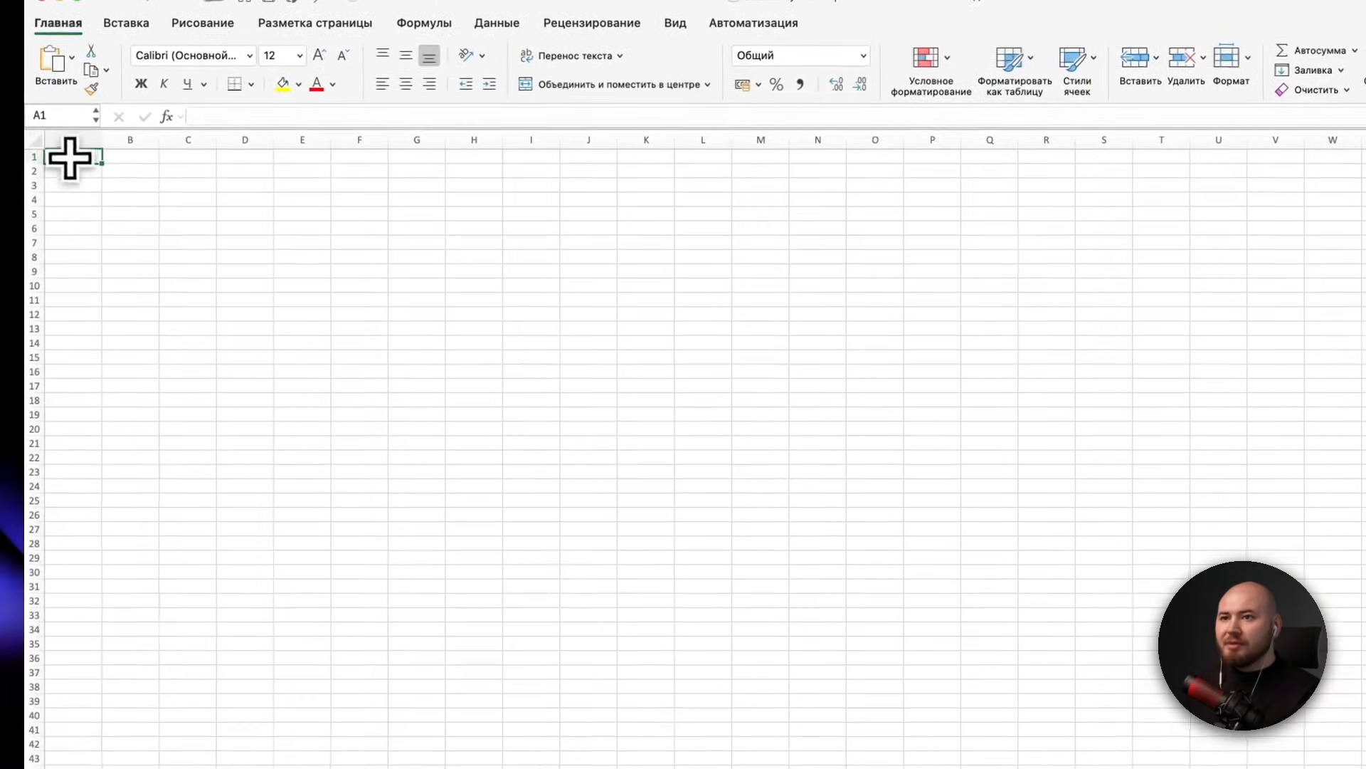
drag(67, 158, 478, 333)
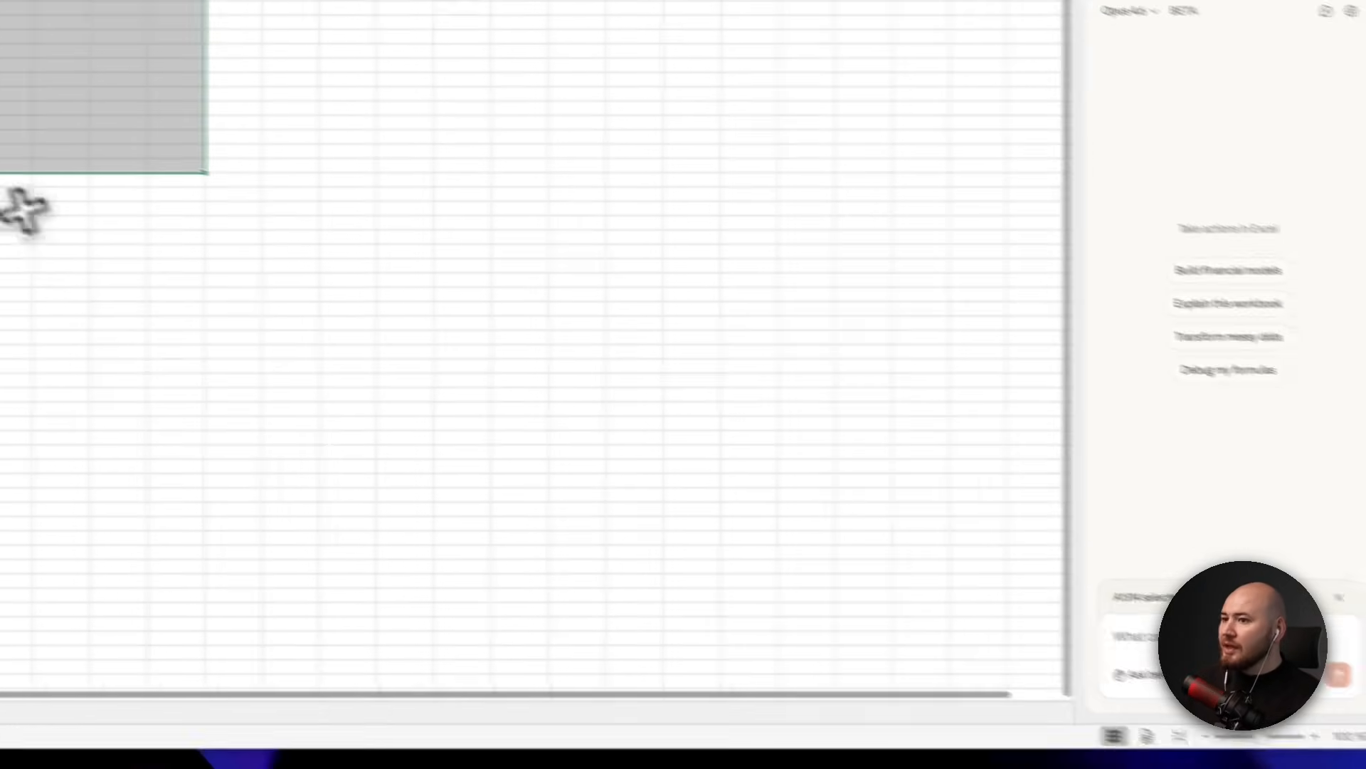
click(305, 359)
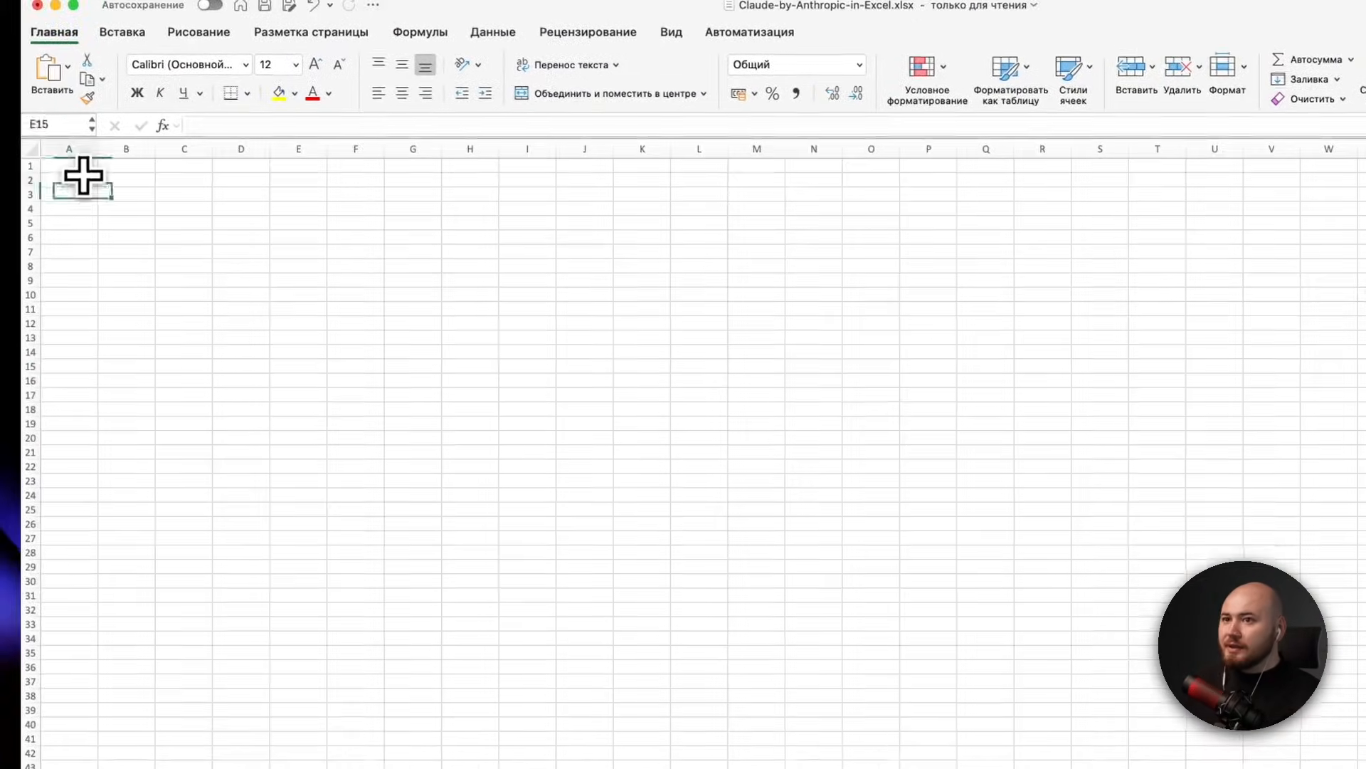
click(84, 178)
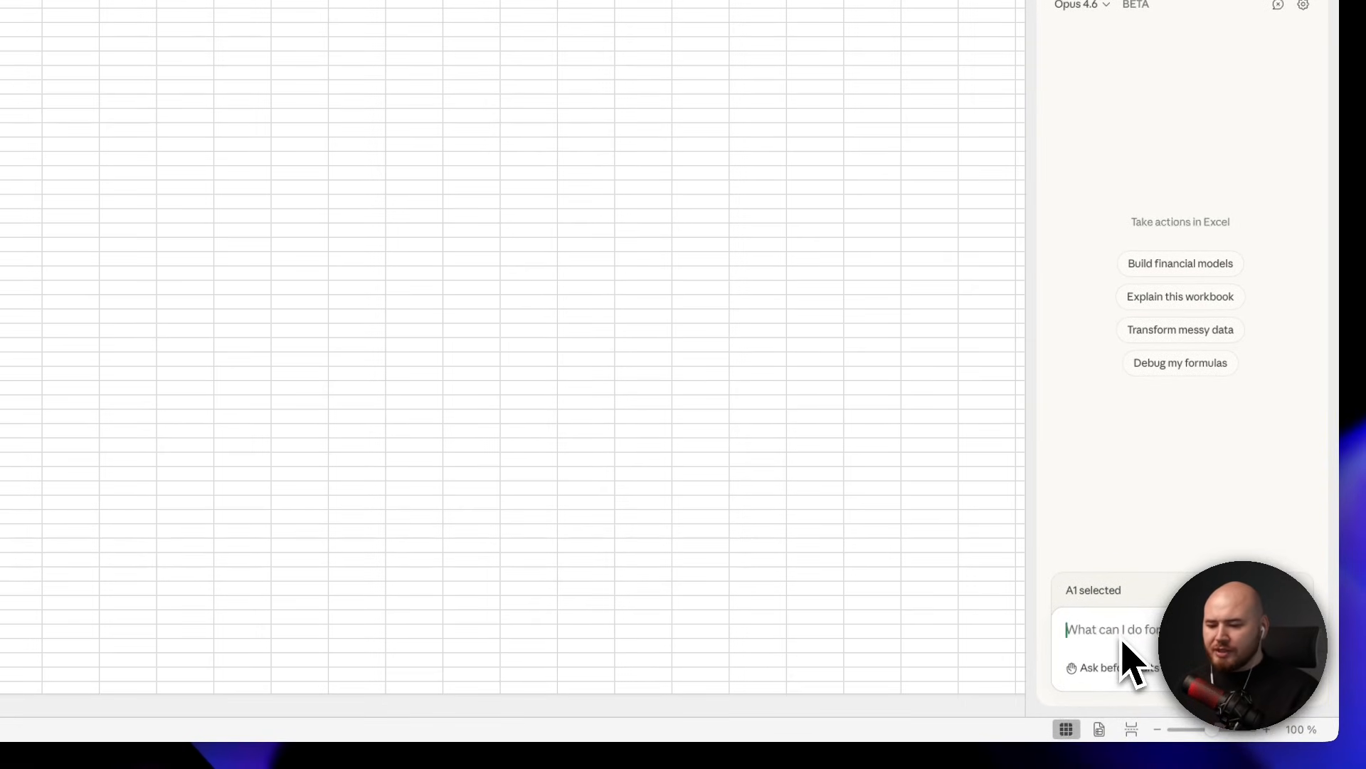
key(alt+space)
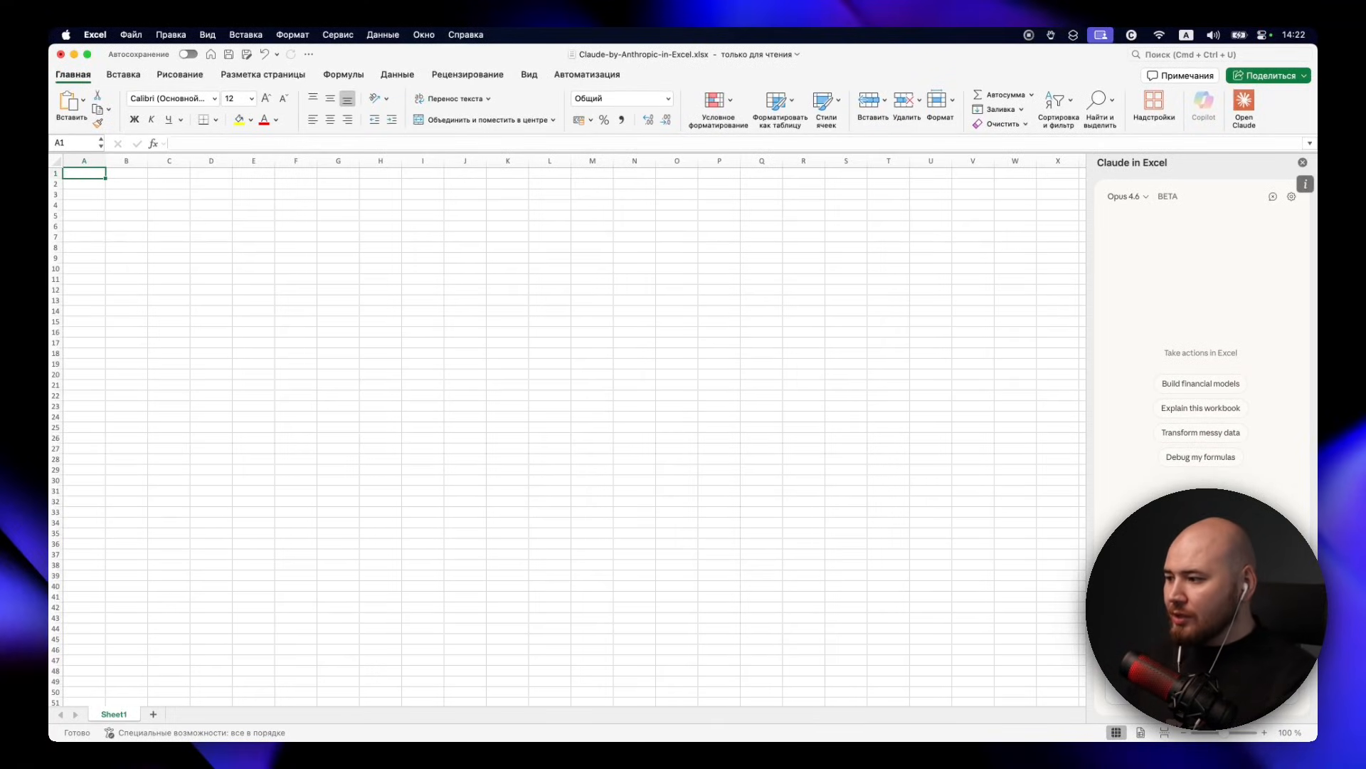
key(Return)
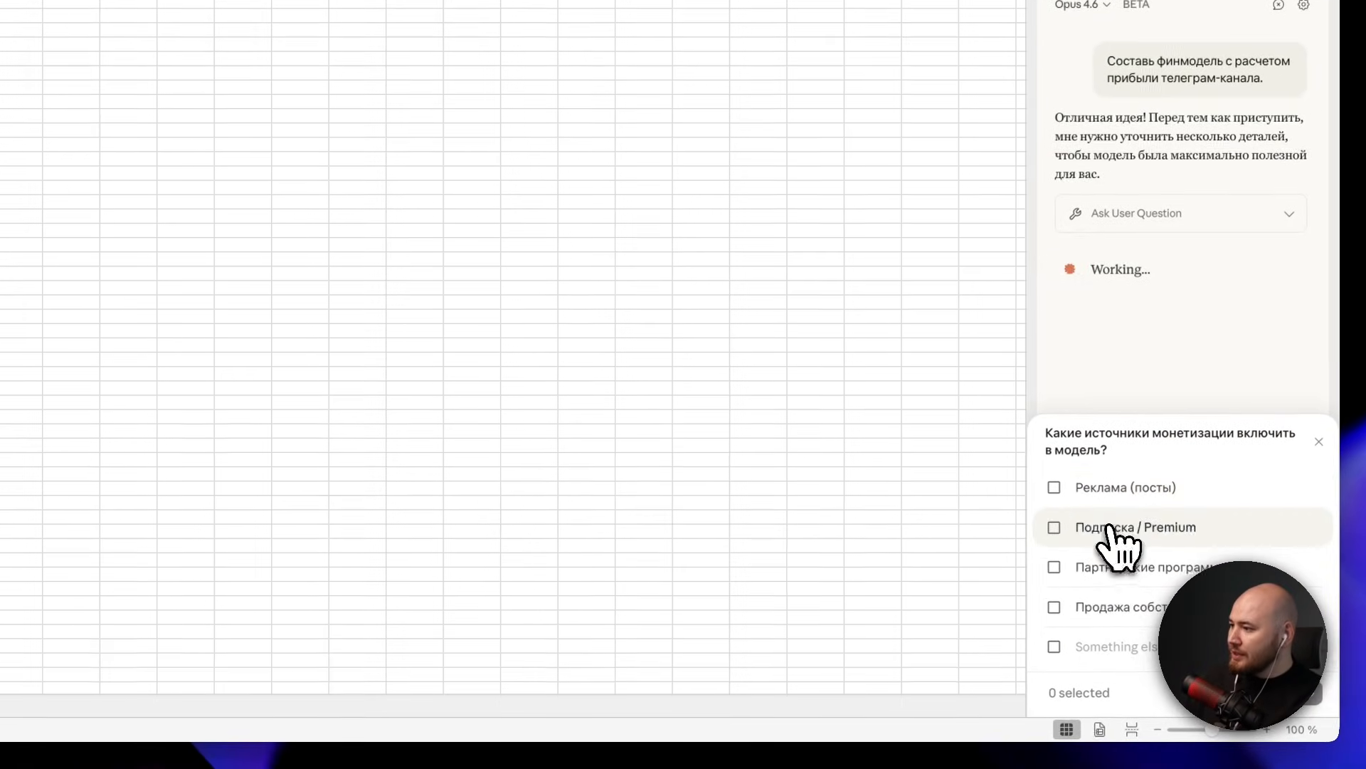
- Answer Claude's questions with Реклама (посты) and Партнёрские программы as monetization, a 6 месяцев horizon, and a current audience of До 1 000
click(1105, 490)
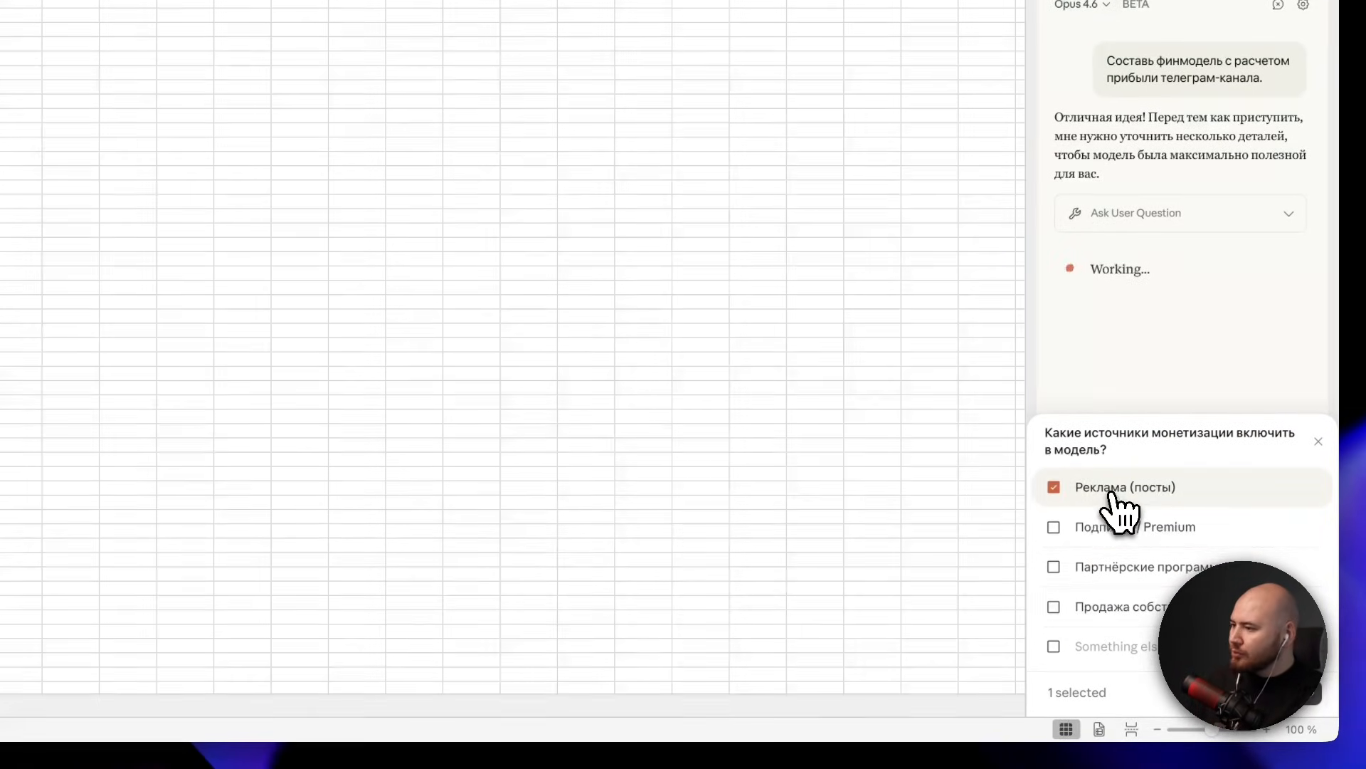
click(1116, 568)
click(1317, 702)
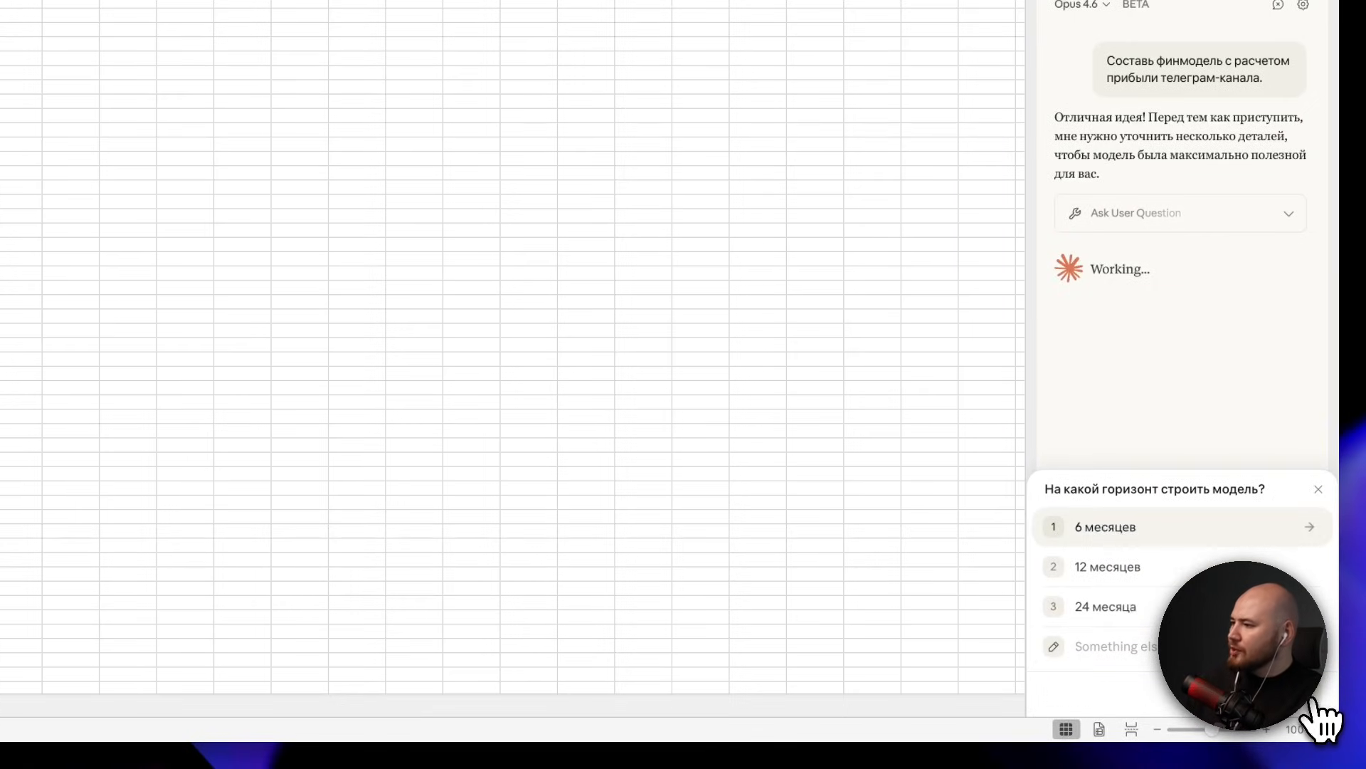
click(1073, 541)
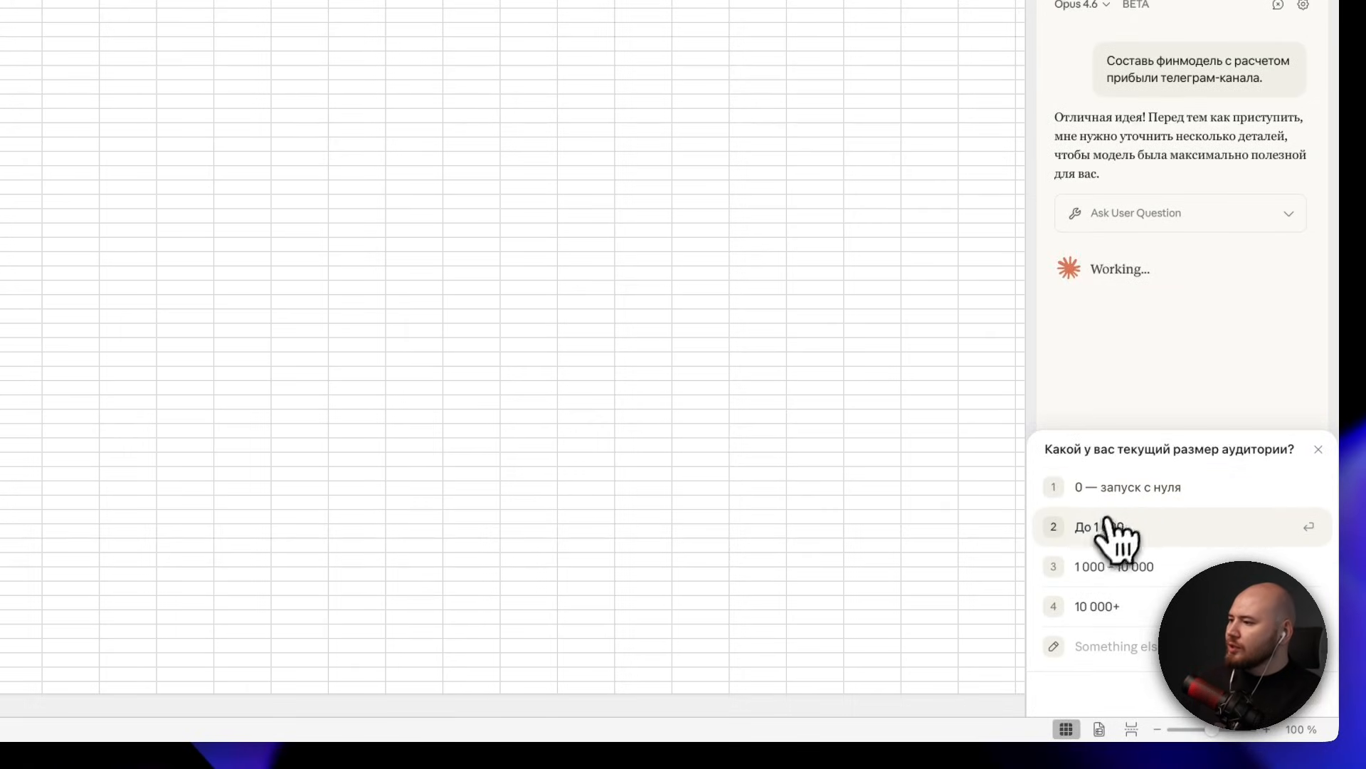
click(1067, 536)
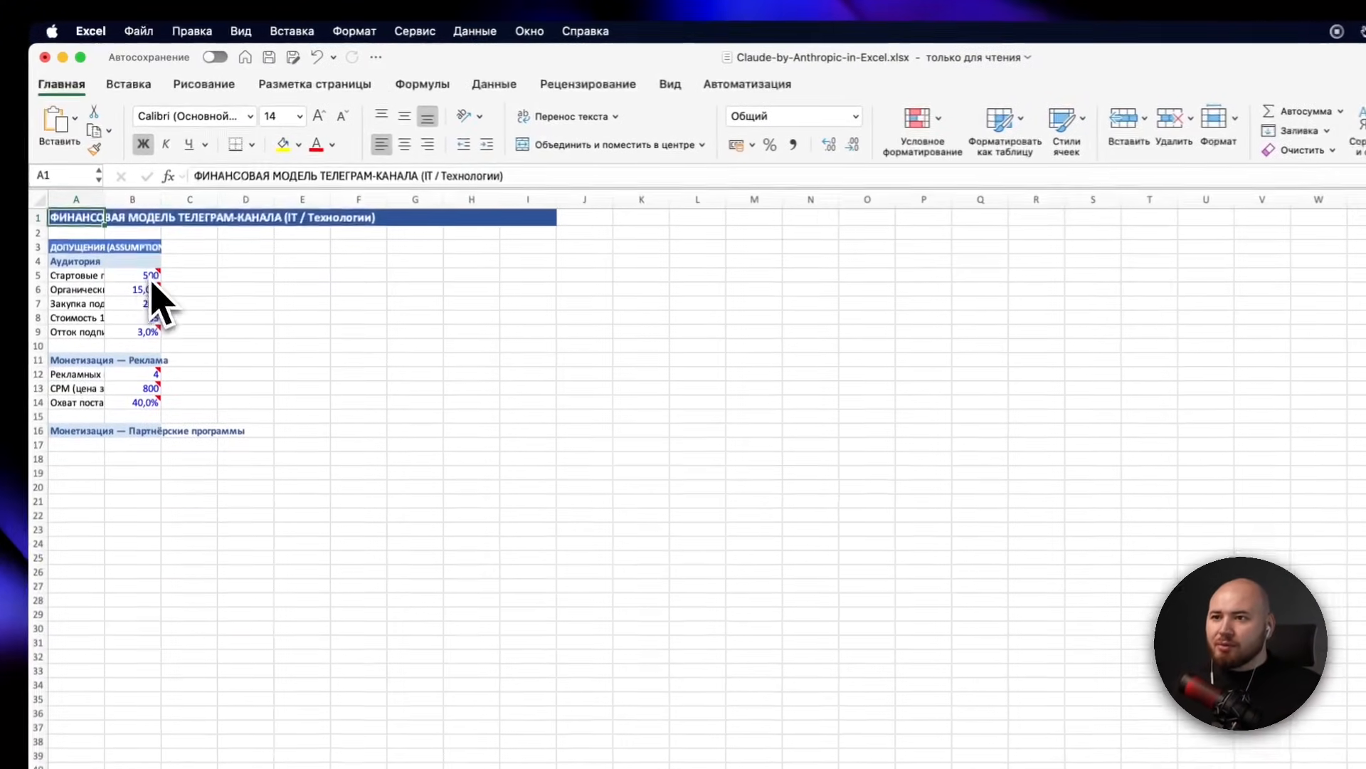
- Widen column A so the labels of the financial model's assumptions fit in full
click(148, 216)
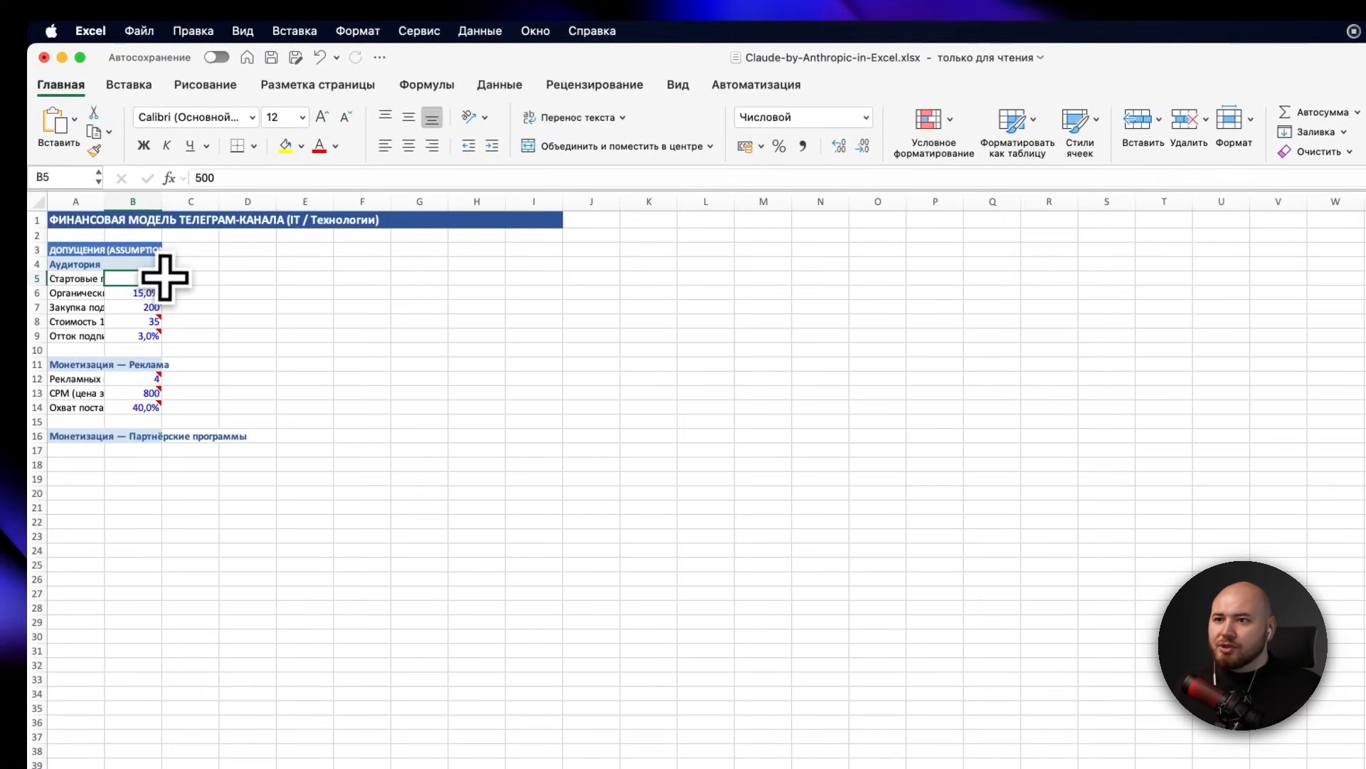
mouse_move(155, 276)
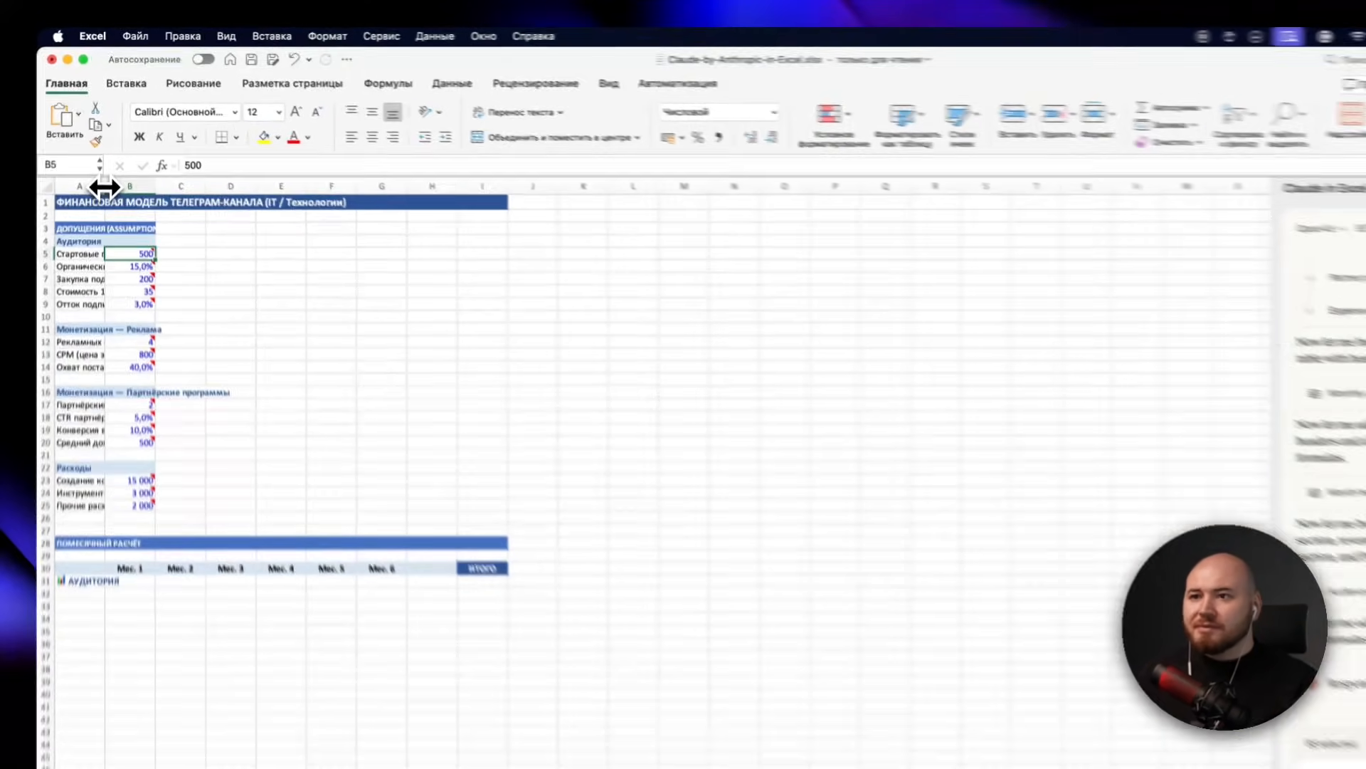
drag(105, 161, 212, 169)
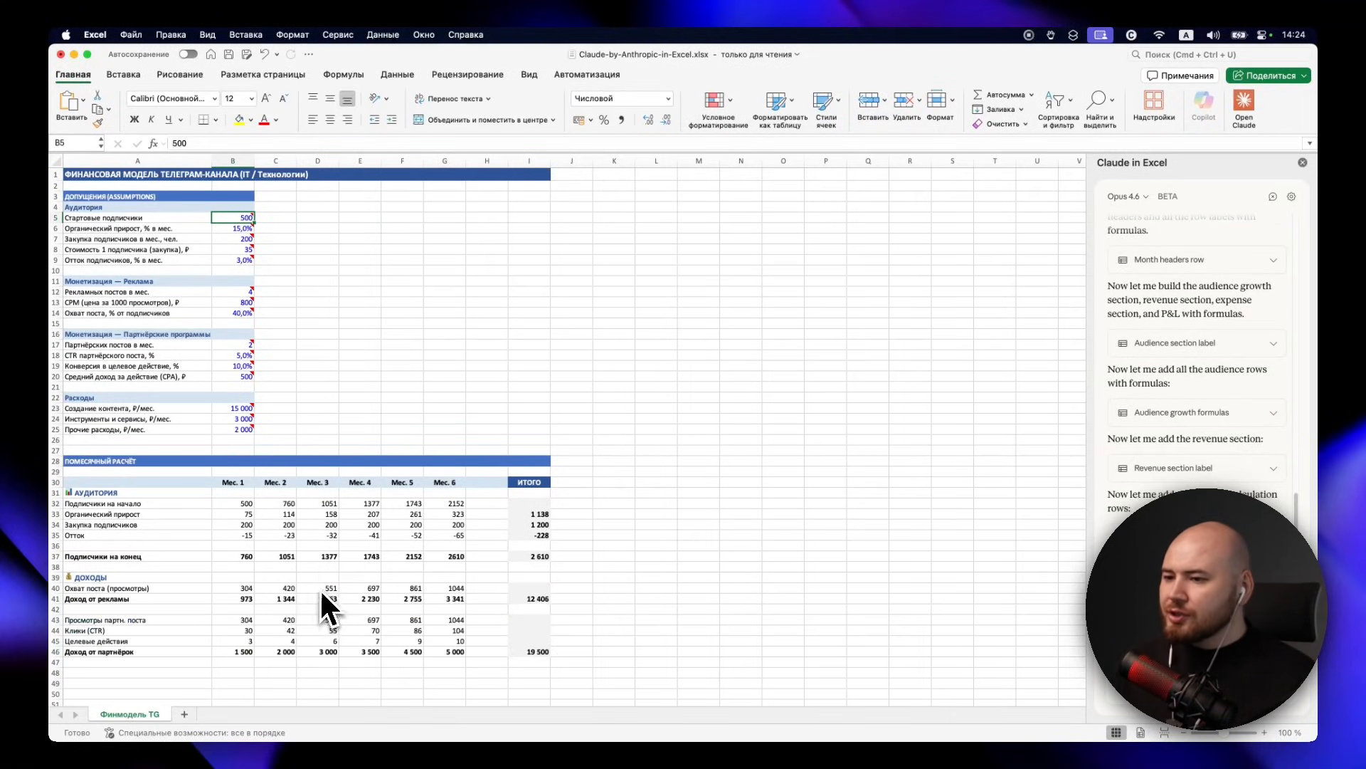
- Examine the assumptions and the monthly audience and revenue rows that Claude is building in the Финмодель TG sheet
scroll(330, 522, down, 3)
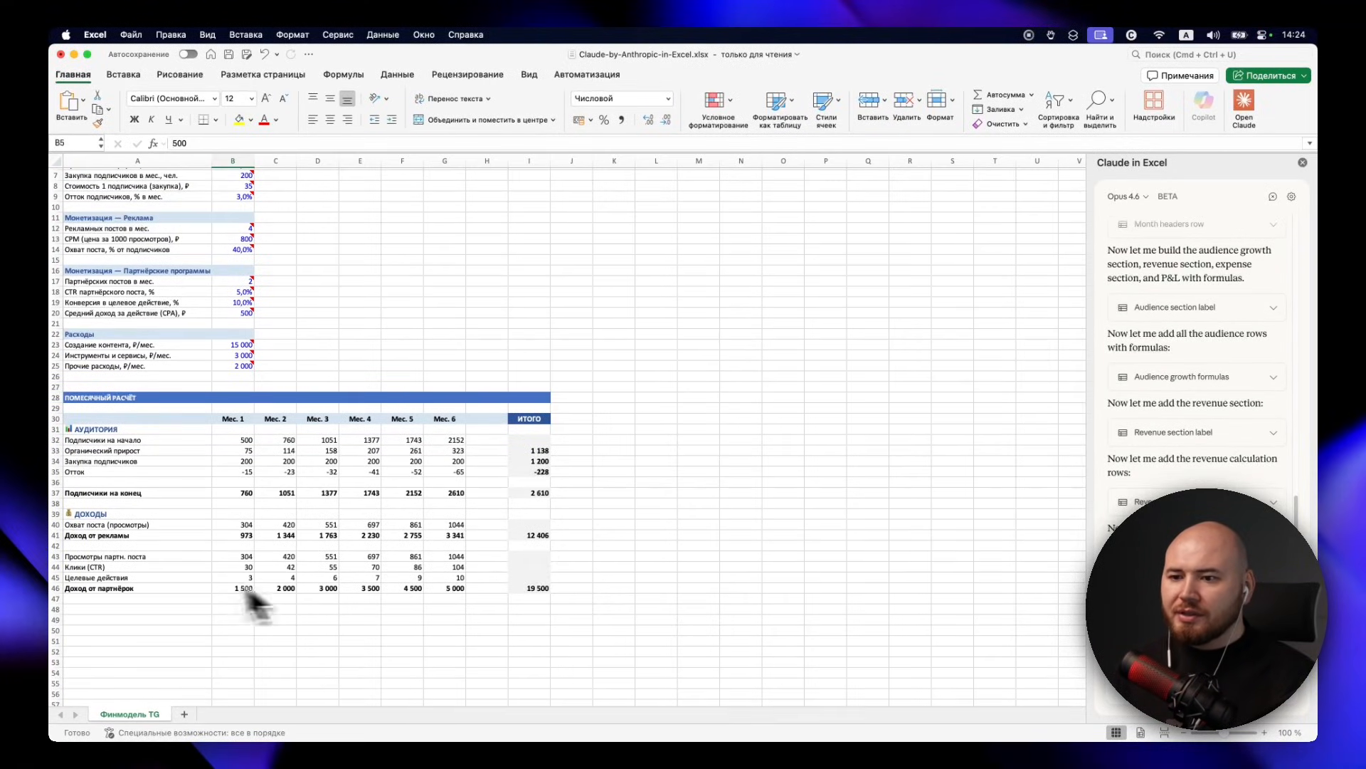
scroll(182, 587, down, 1)
scroll(535, 563, down, 2)
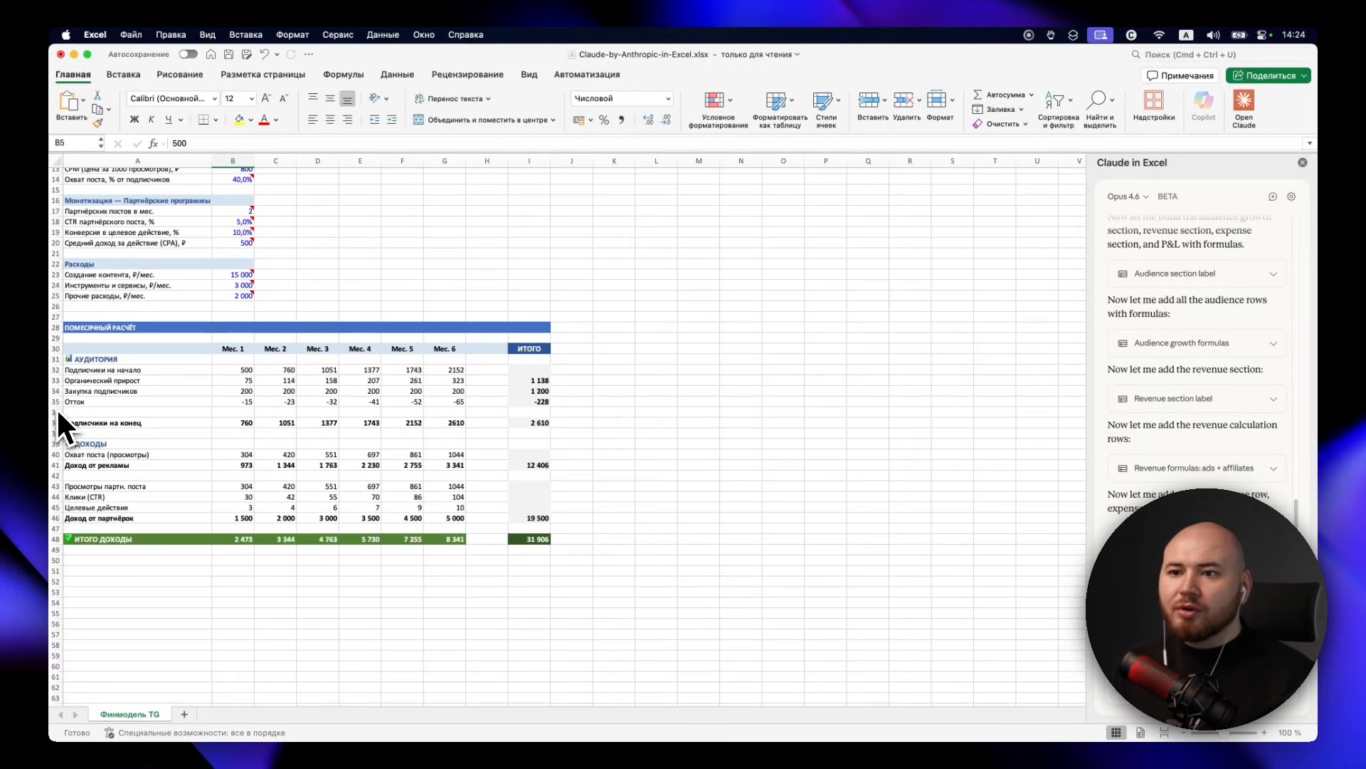
scroll(165, 511, down, 1)
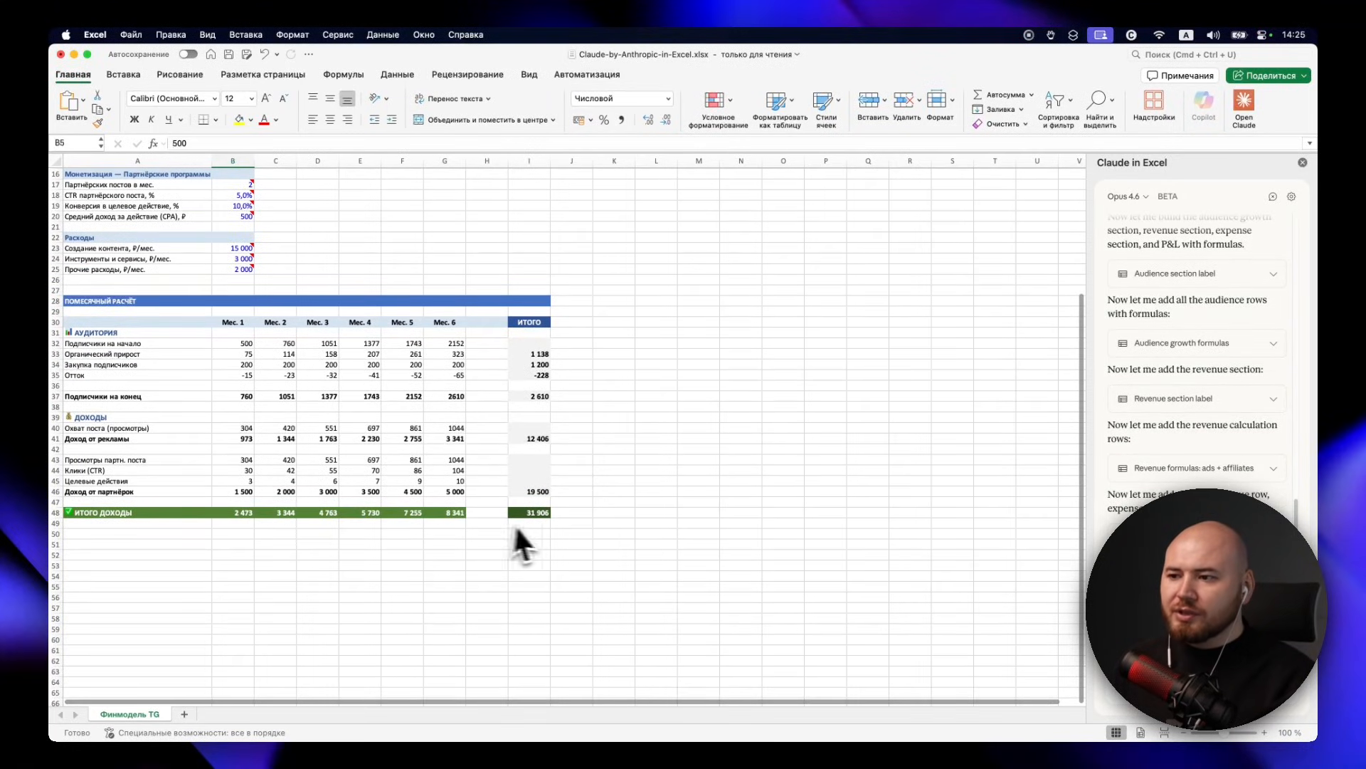
scroll(514, 531, down, 1)
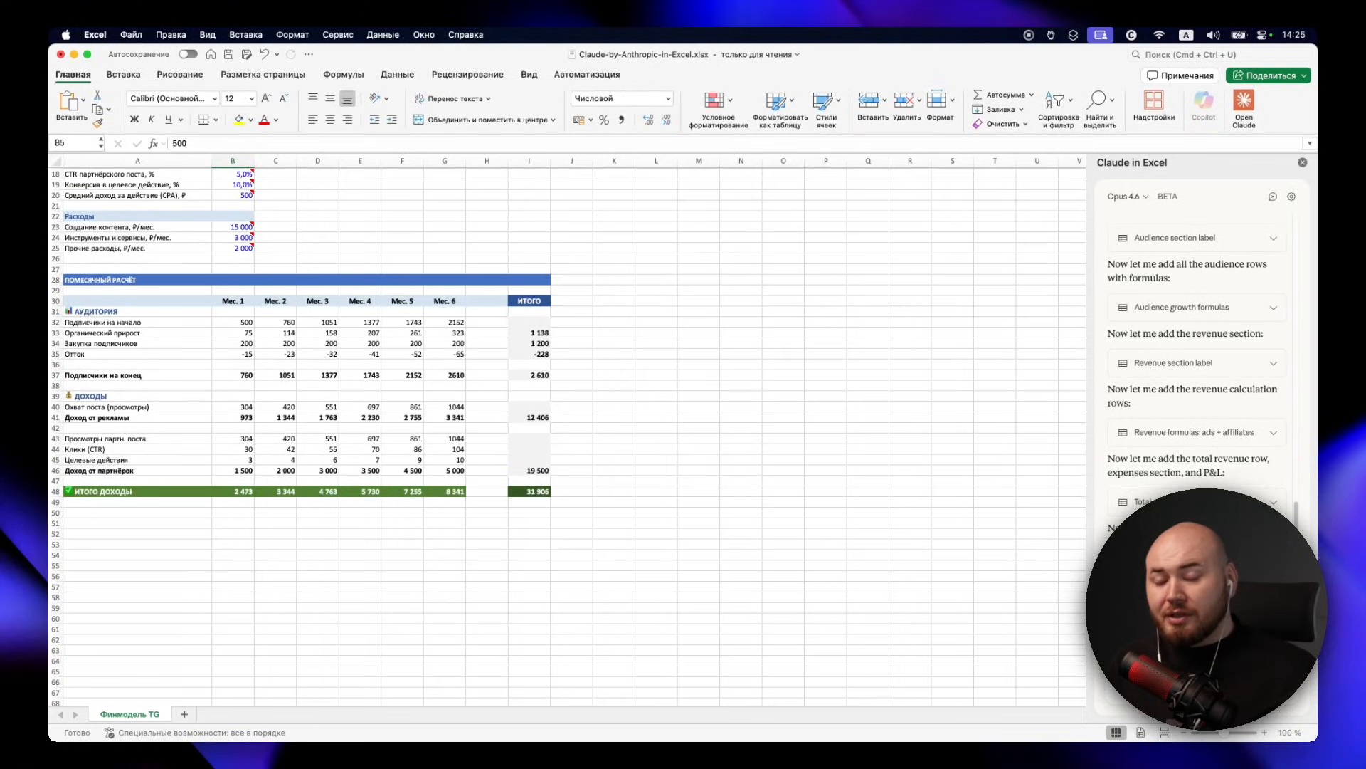
scroll(135, 503, down, 2)
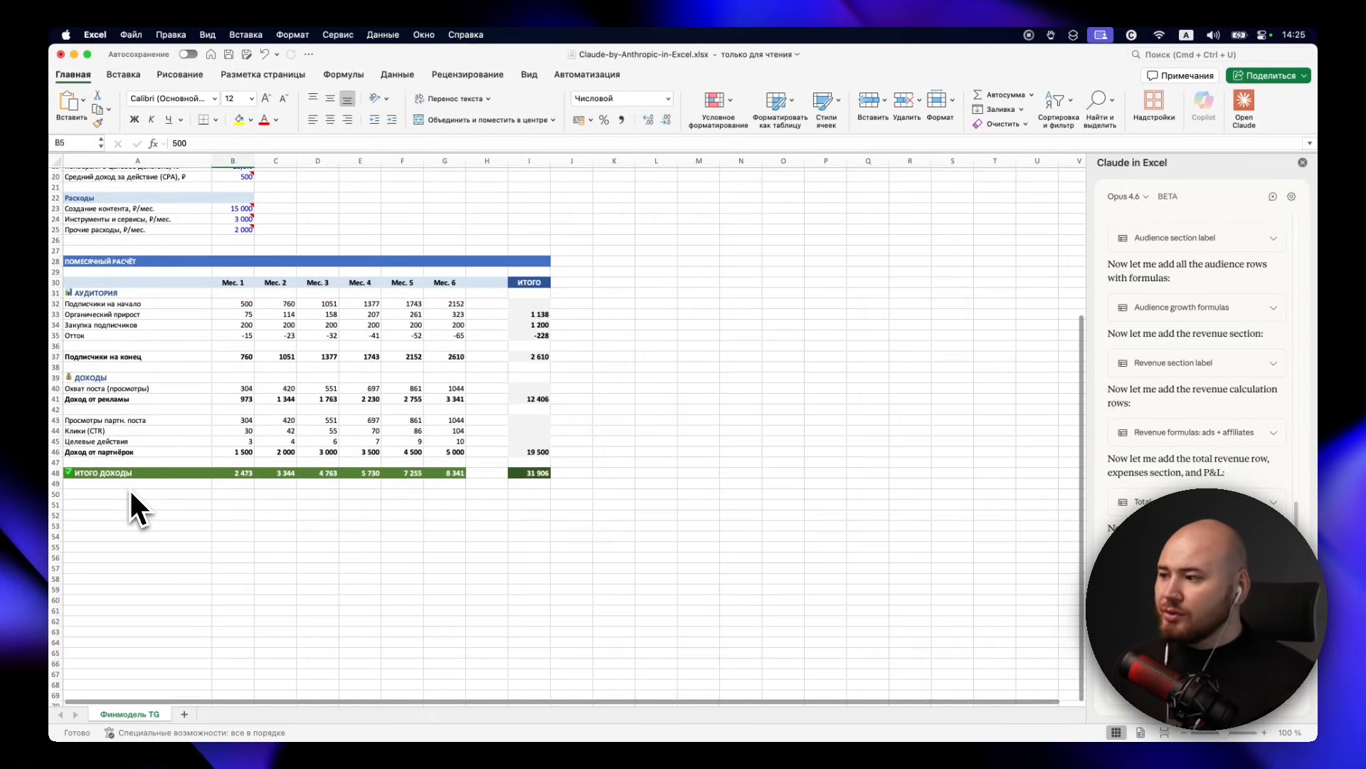
scroll(198, 507, down, 2)
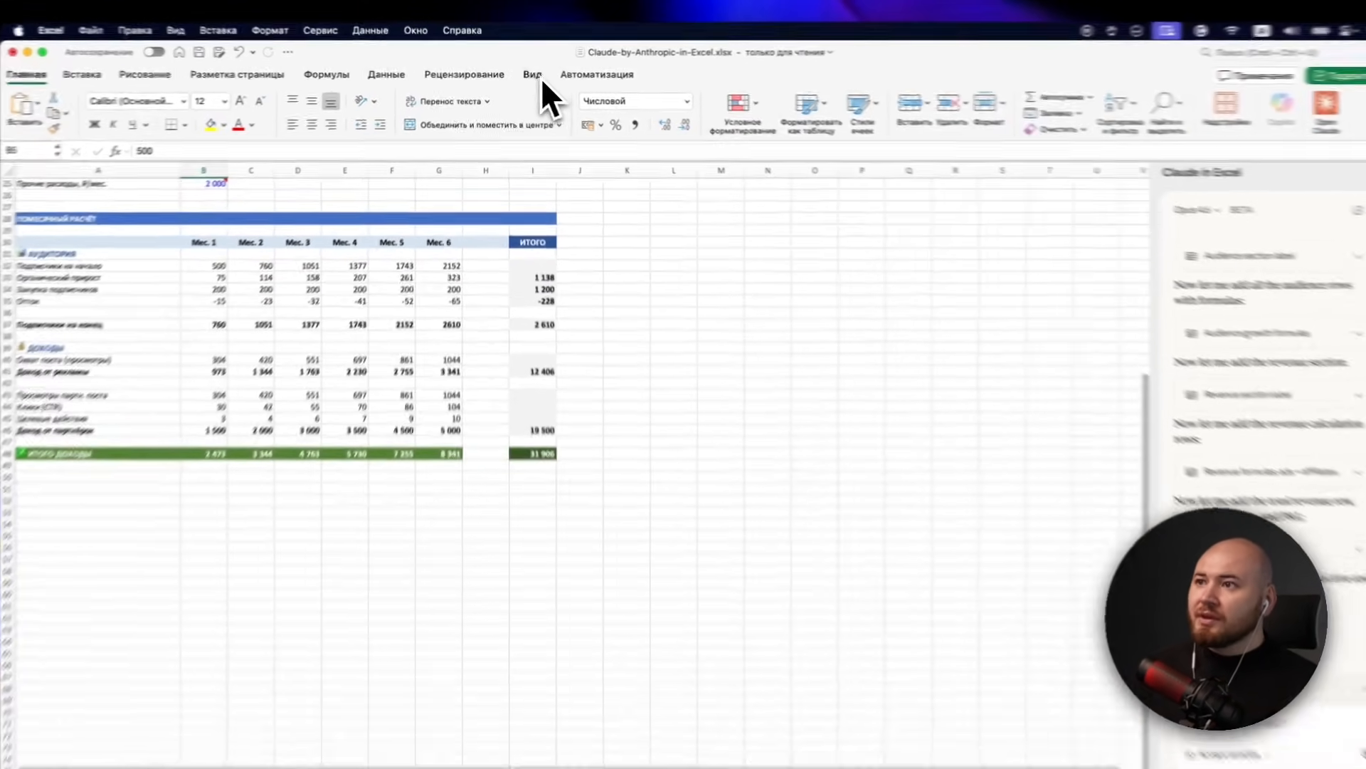
- Set the worksheet zoom to 150%
click(540, 78)
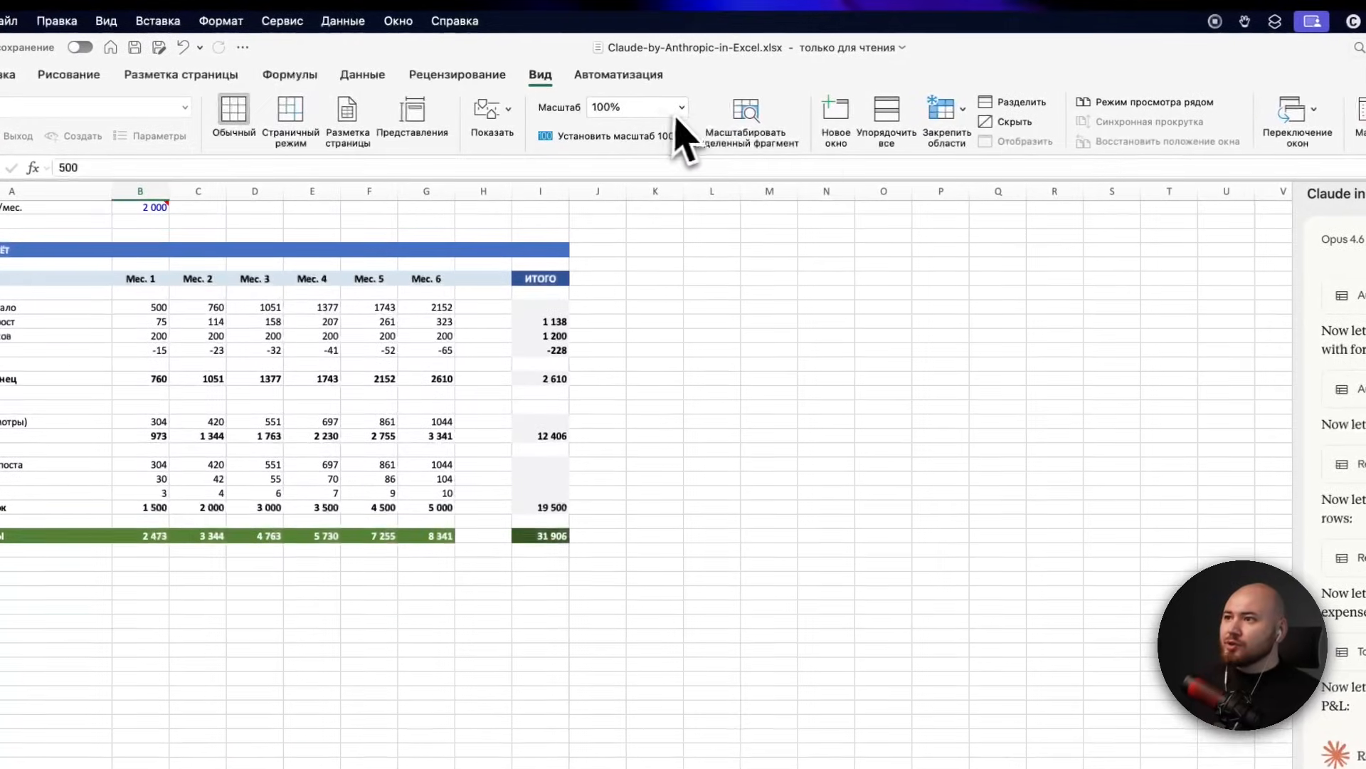
click(649, 100)
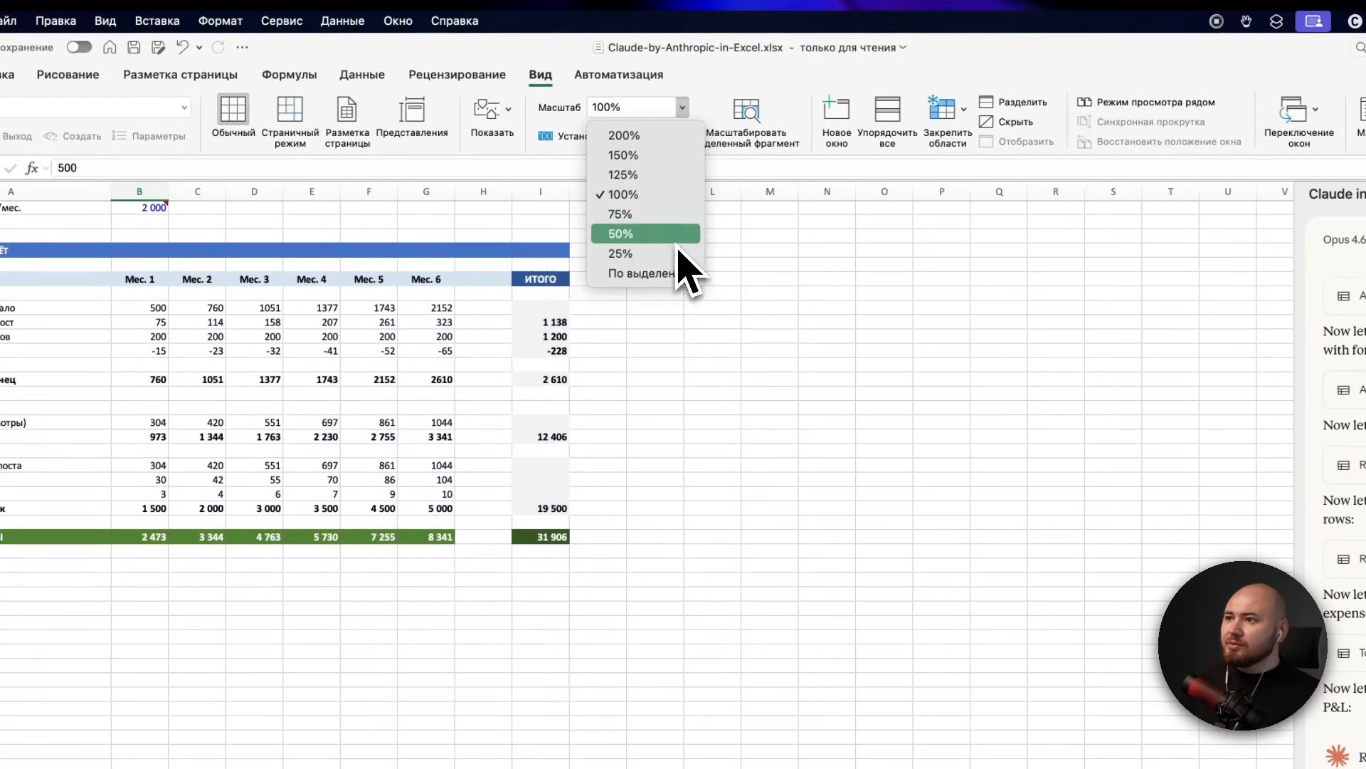
click(674, 158)
scroll(648, 534, down, 10)
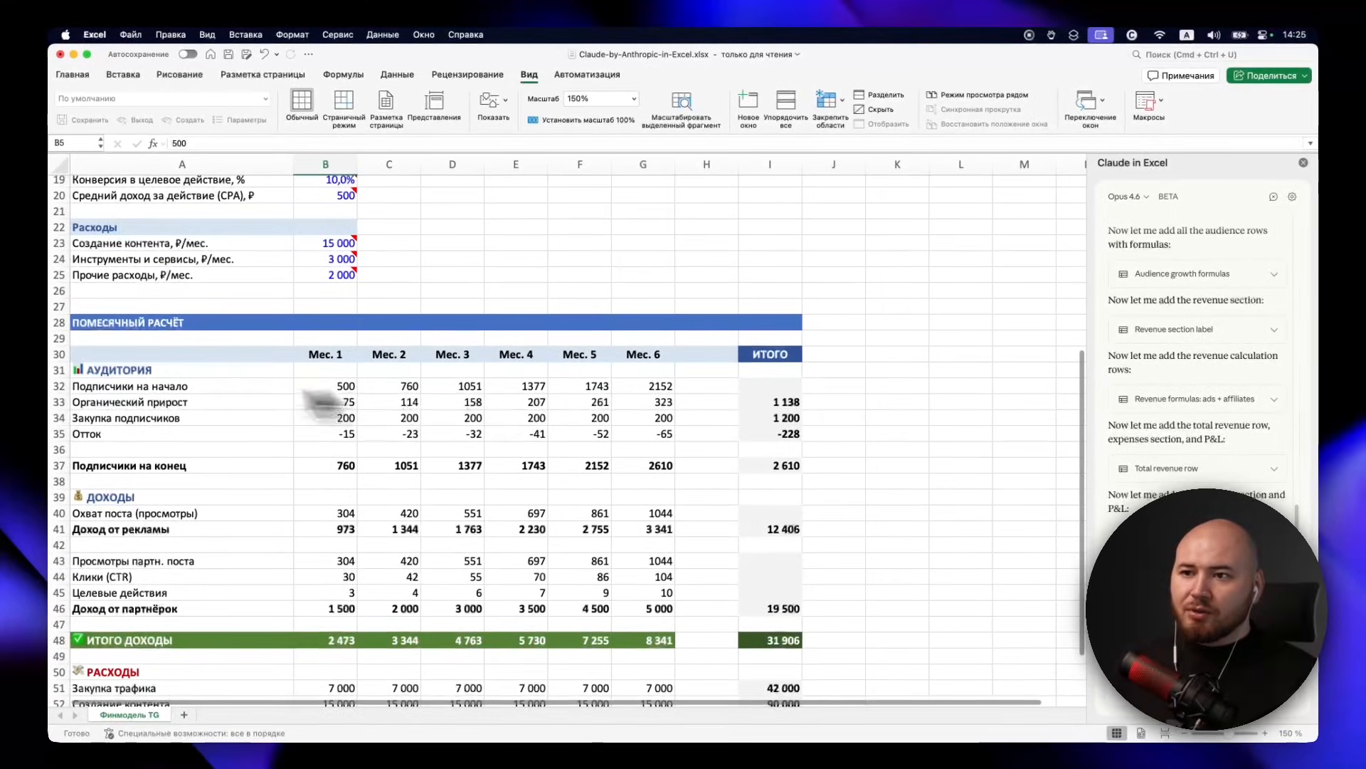
- Review the monthly calculation through the РАСХОДЫ section and its ИТОГО РАСХОДЫ row, and return to the assumptions
scroll(142, 365, down, 2)
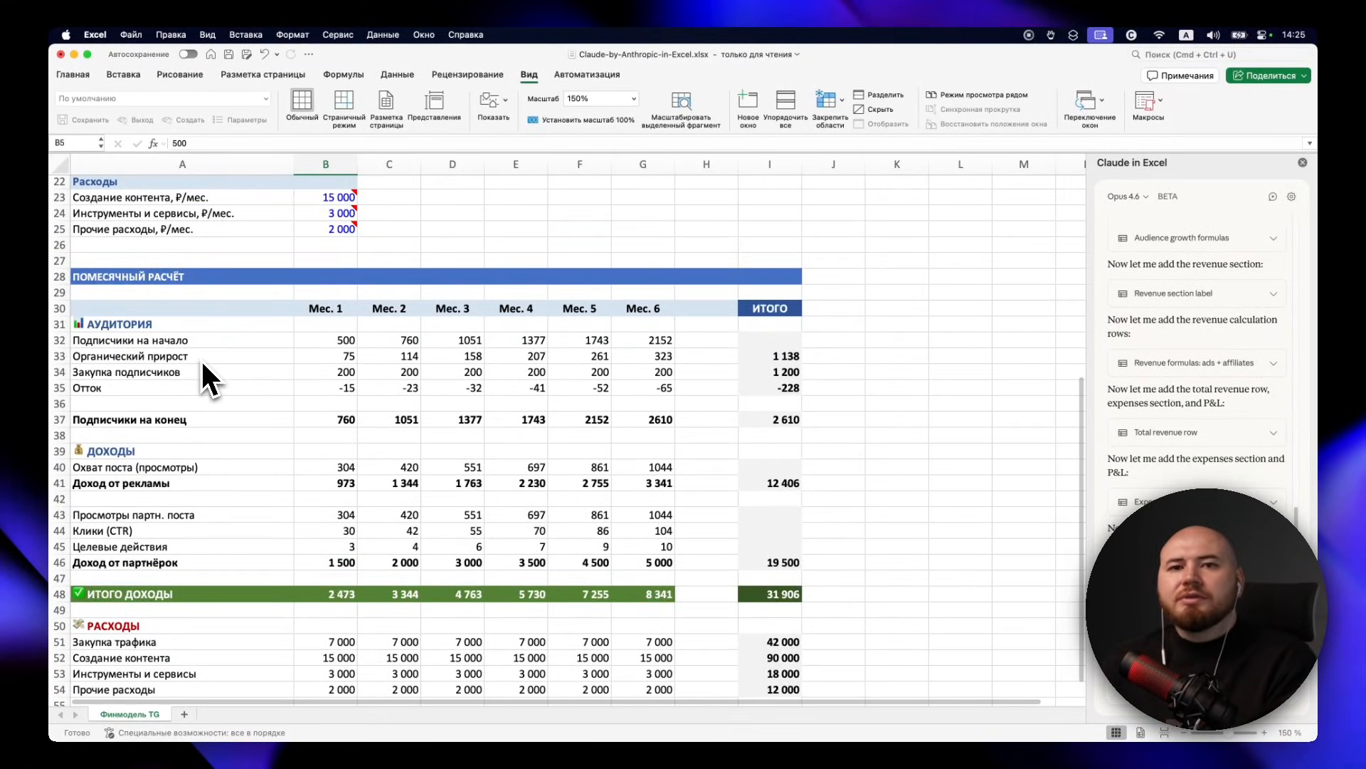
scroll(244, 324, down, 6)
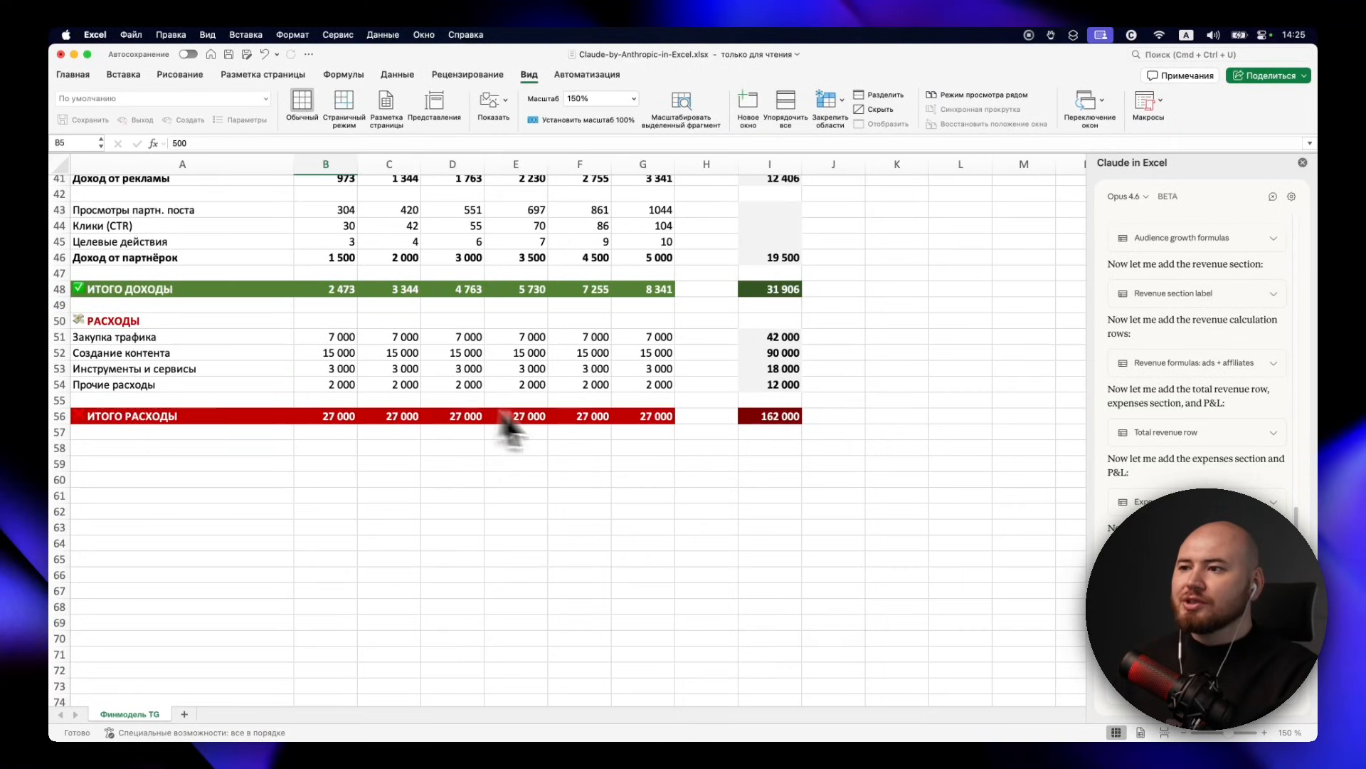
scroll(635, 420, up, 1)
scroll(634, 420, down, 1)
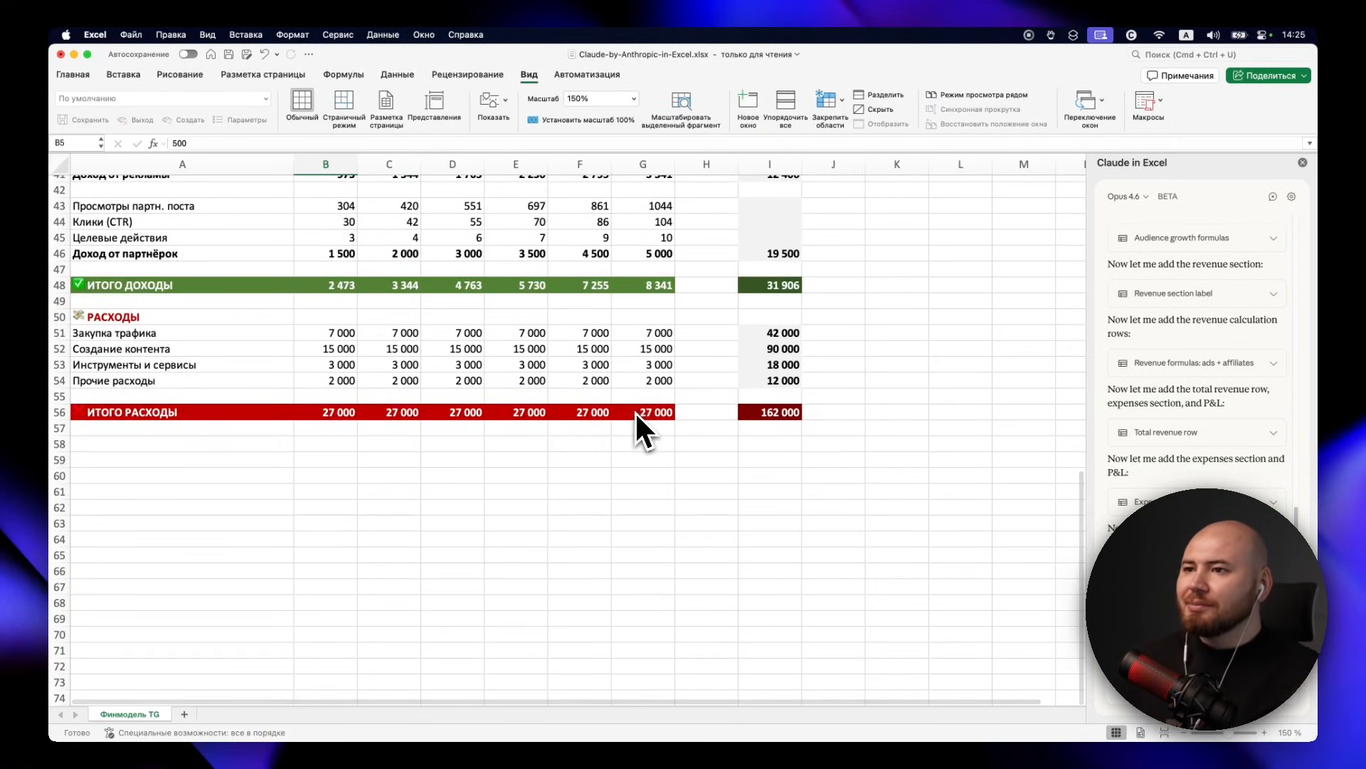
scroll(634, 413, up, 6)
scroll(610, 477, up, 6)
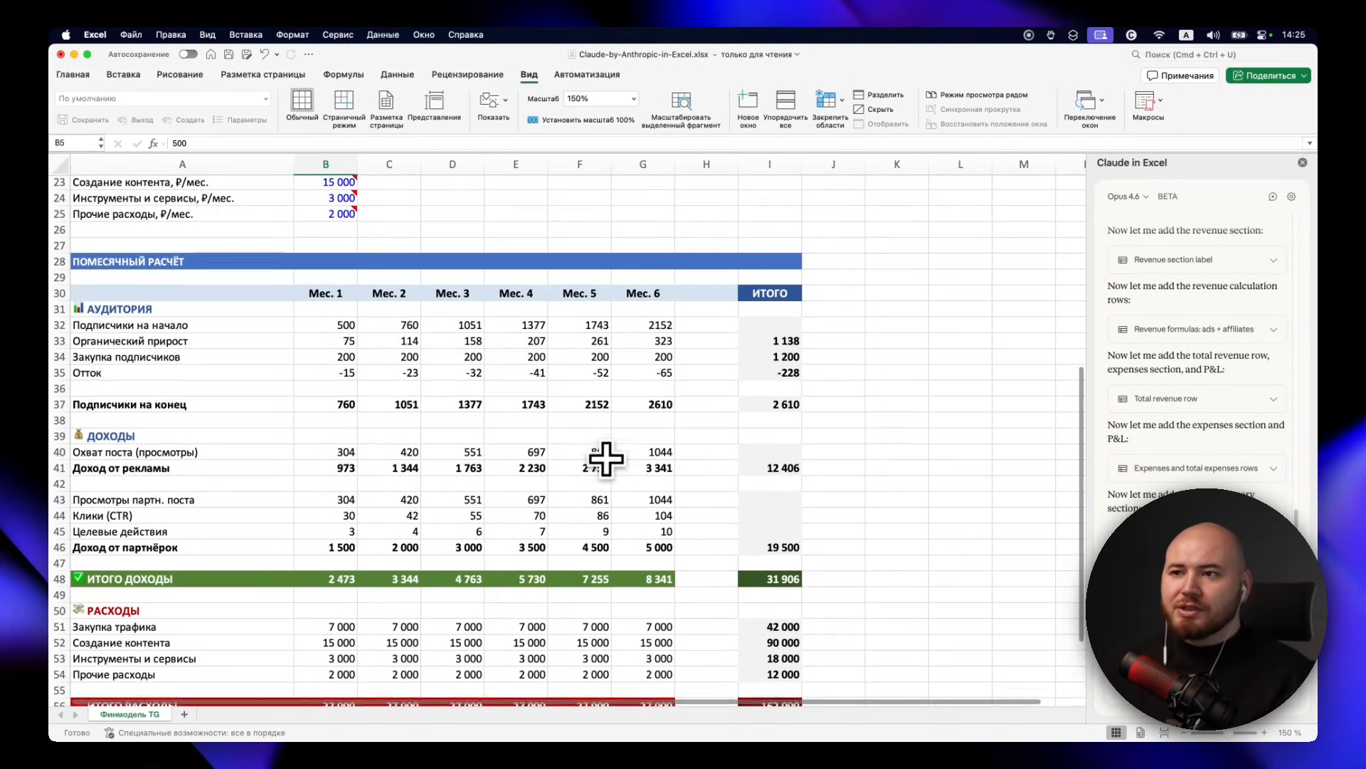
- Inspect the assumption cells B12, B13 and B17 for ad posts, CPM and affiliate posts, with their attached notes
click(320, 260)
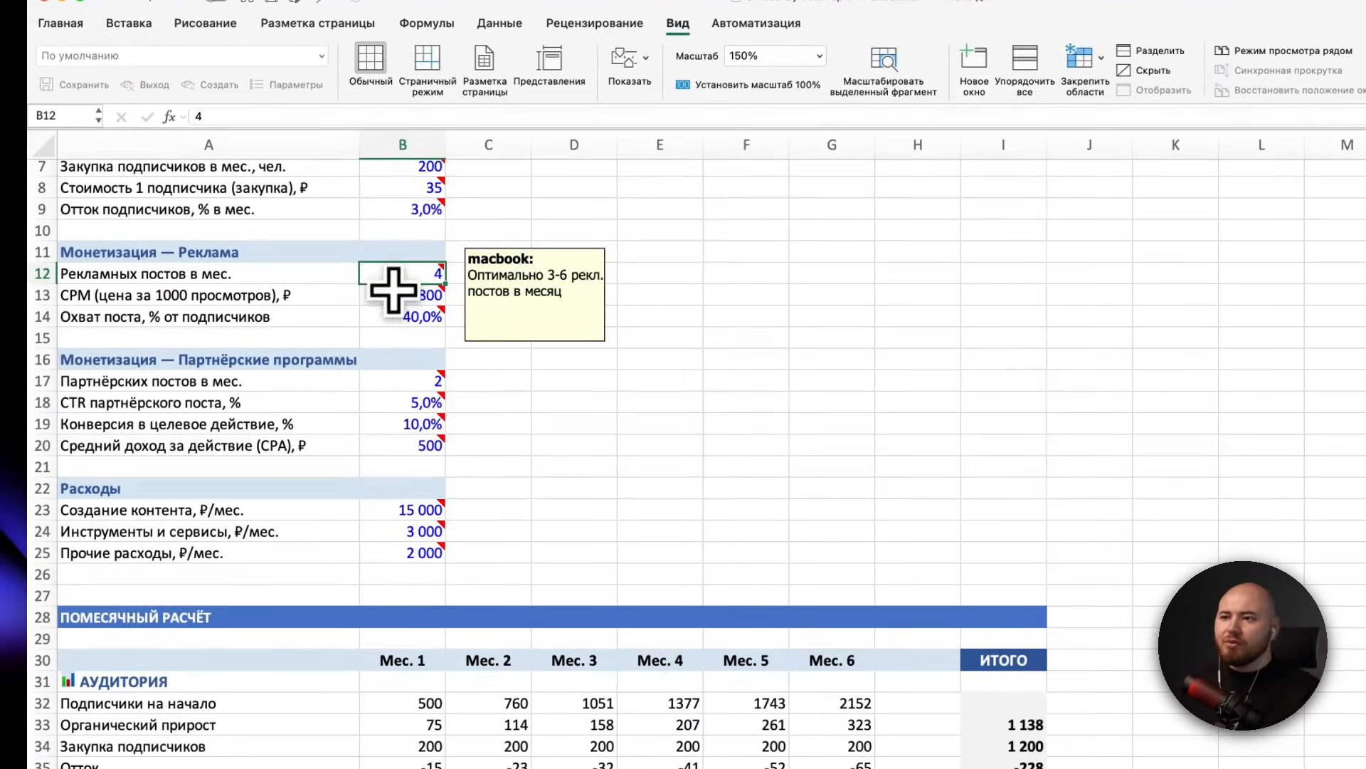
click(394, 291)
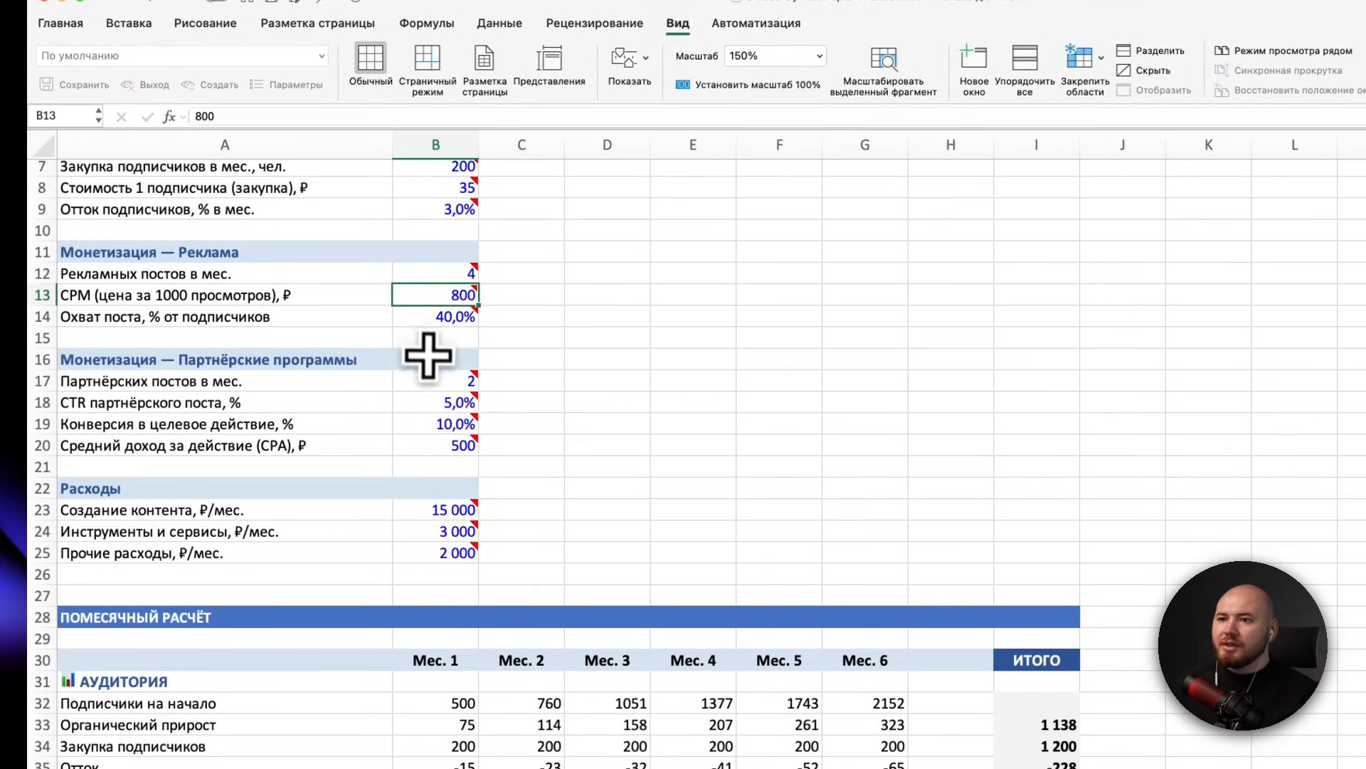
click(420, 383)
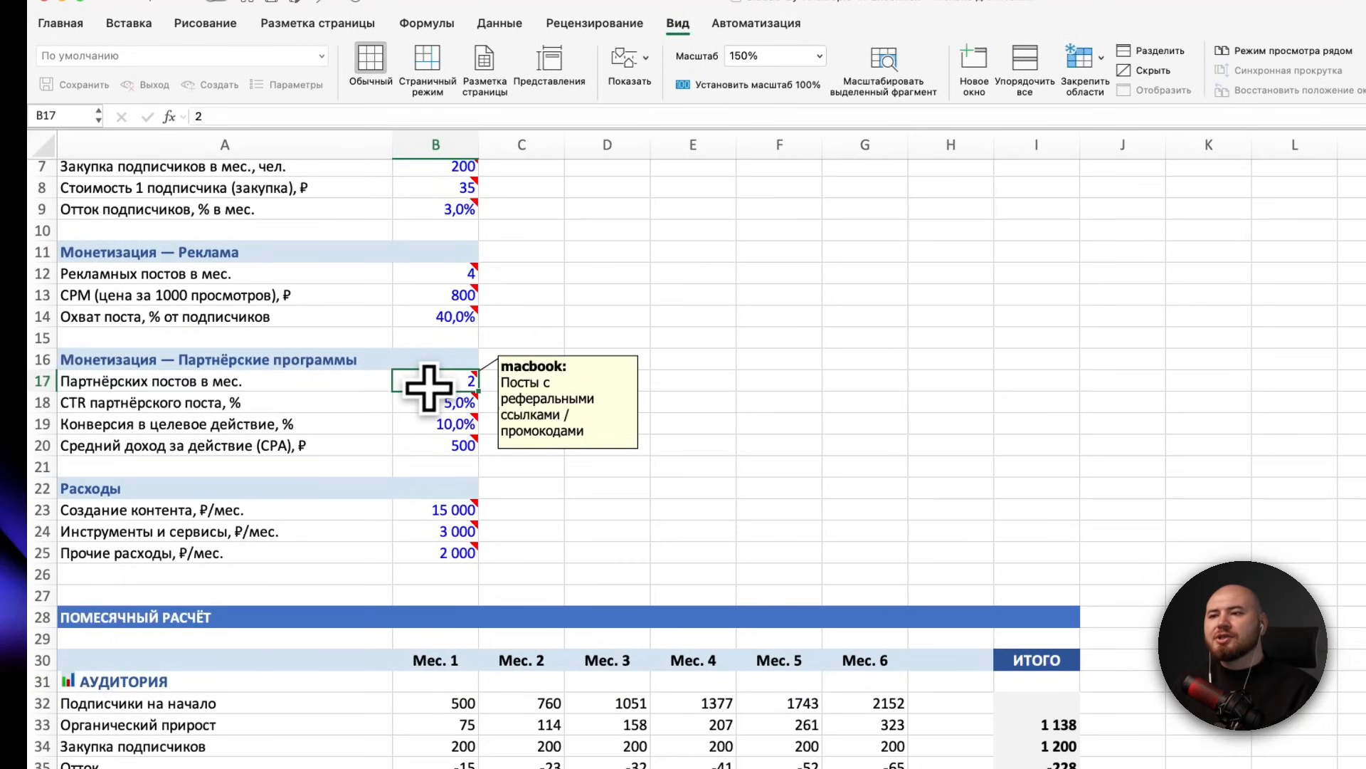
- Examine the ПРИБЫЛЬ / УБЫТОК section with net profit, cumulative profit and profitability by month
scroll(429, 387, down, 15)
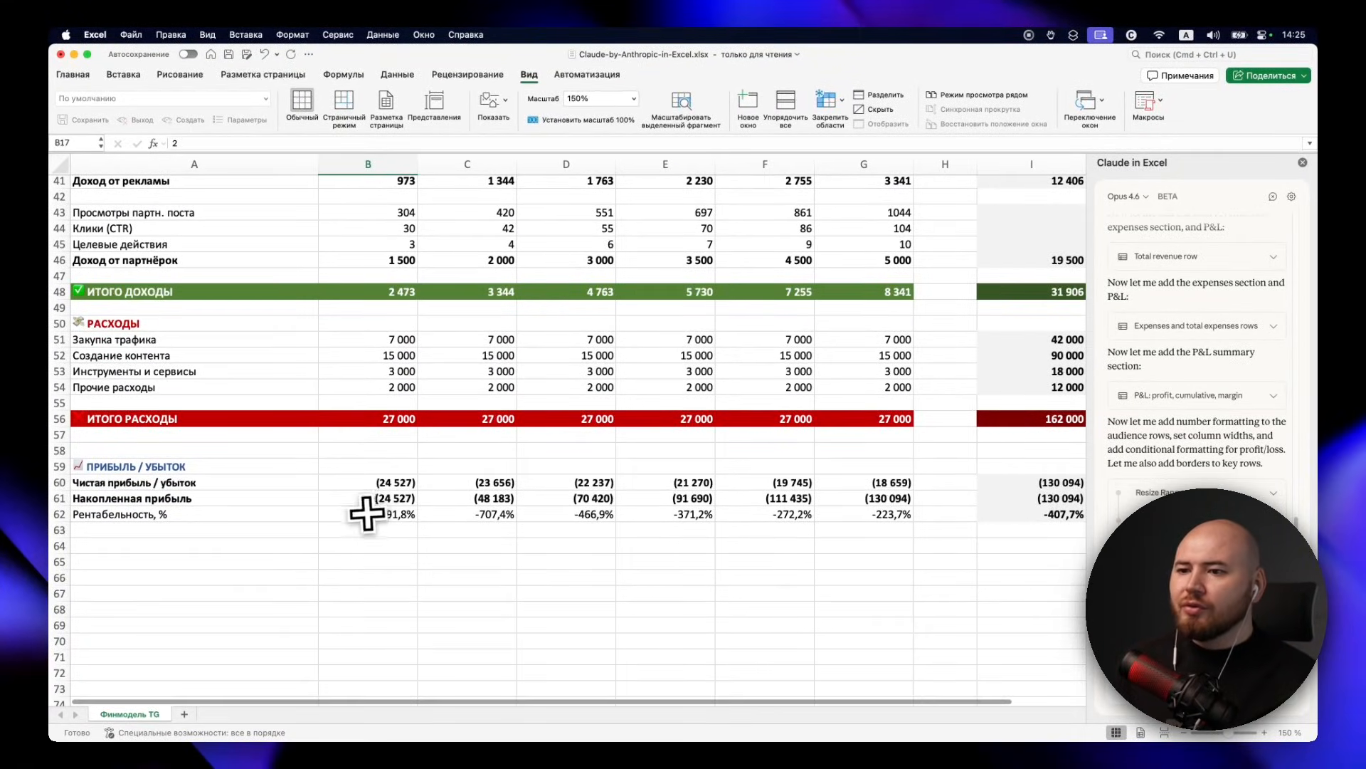
scroll(634, 494, down, 1)
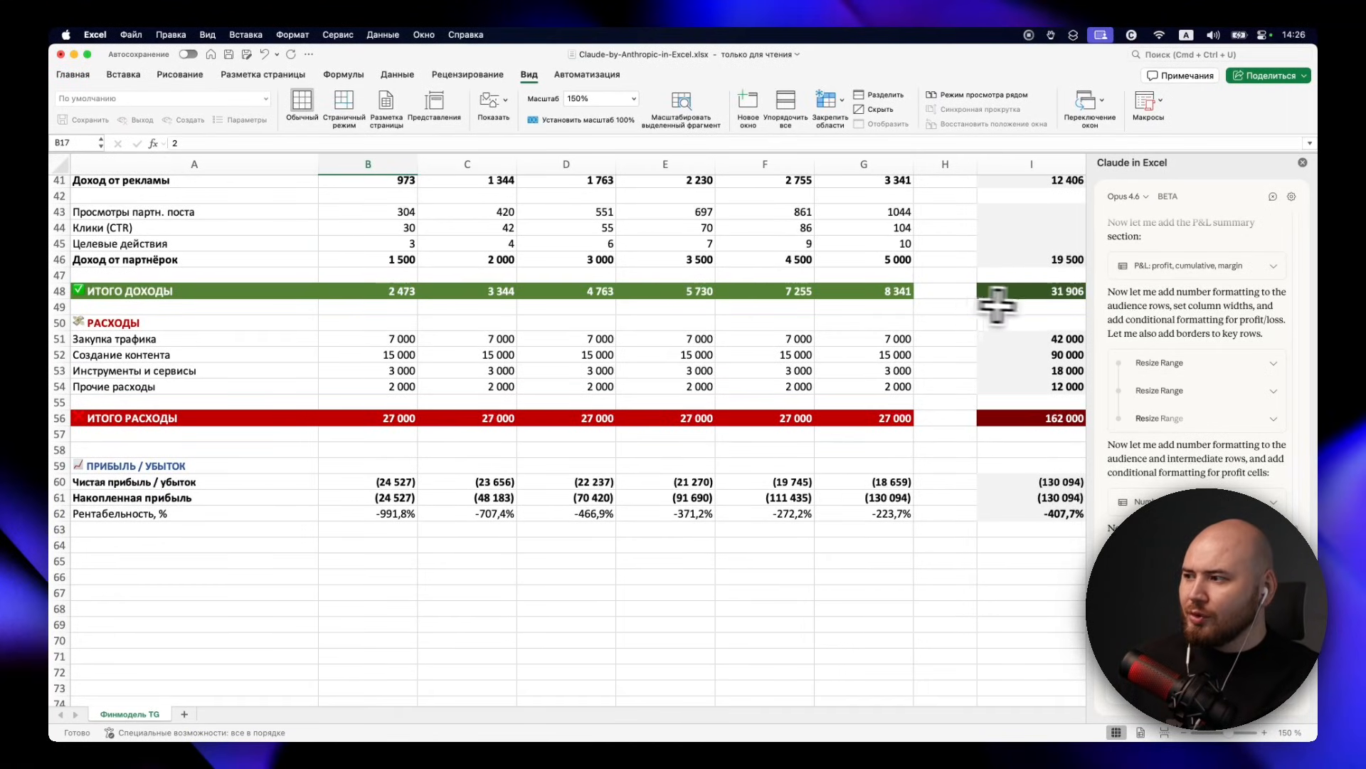
scroll(829, 488, down, 2)
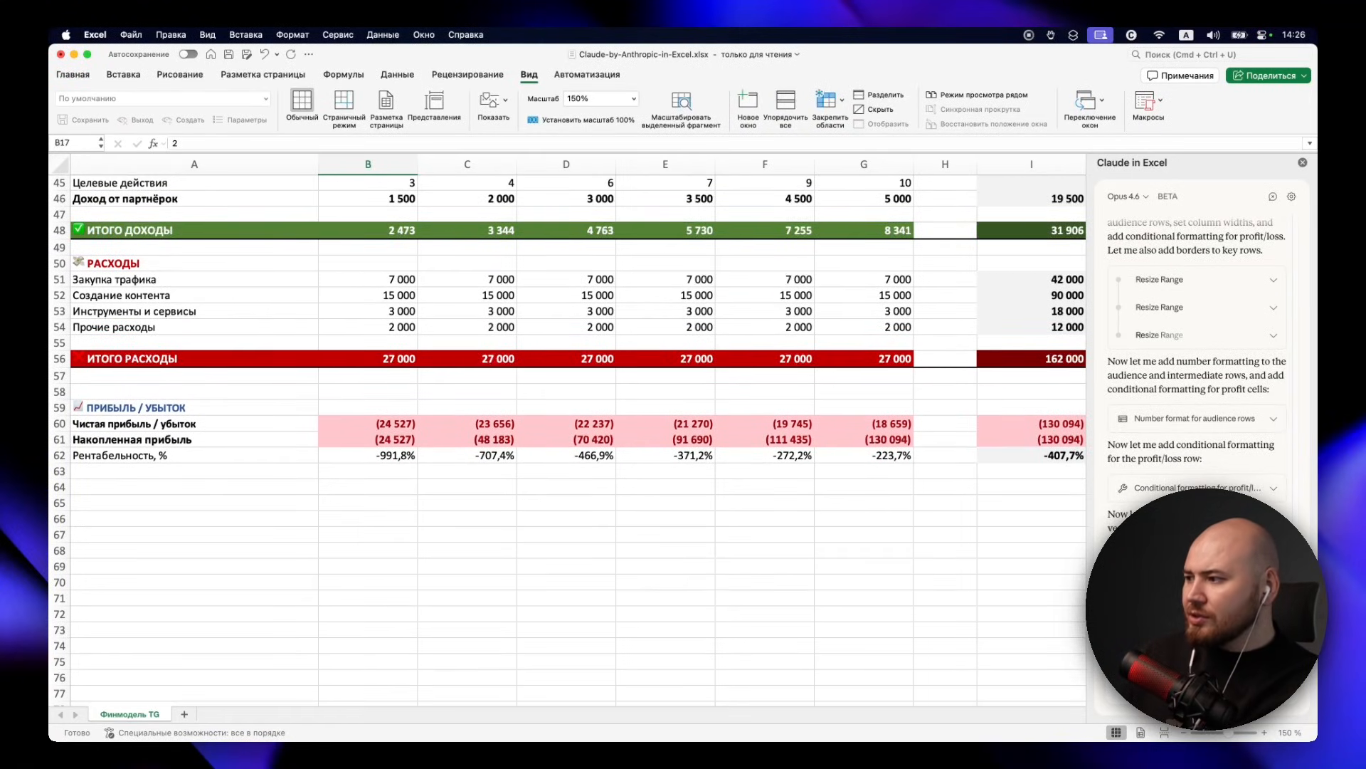
- Set the worksheet zoom back to 100%
scroll(565, 641, up, 10)
click(633, 99)
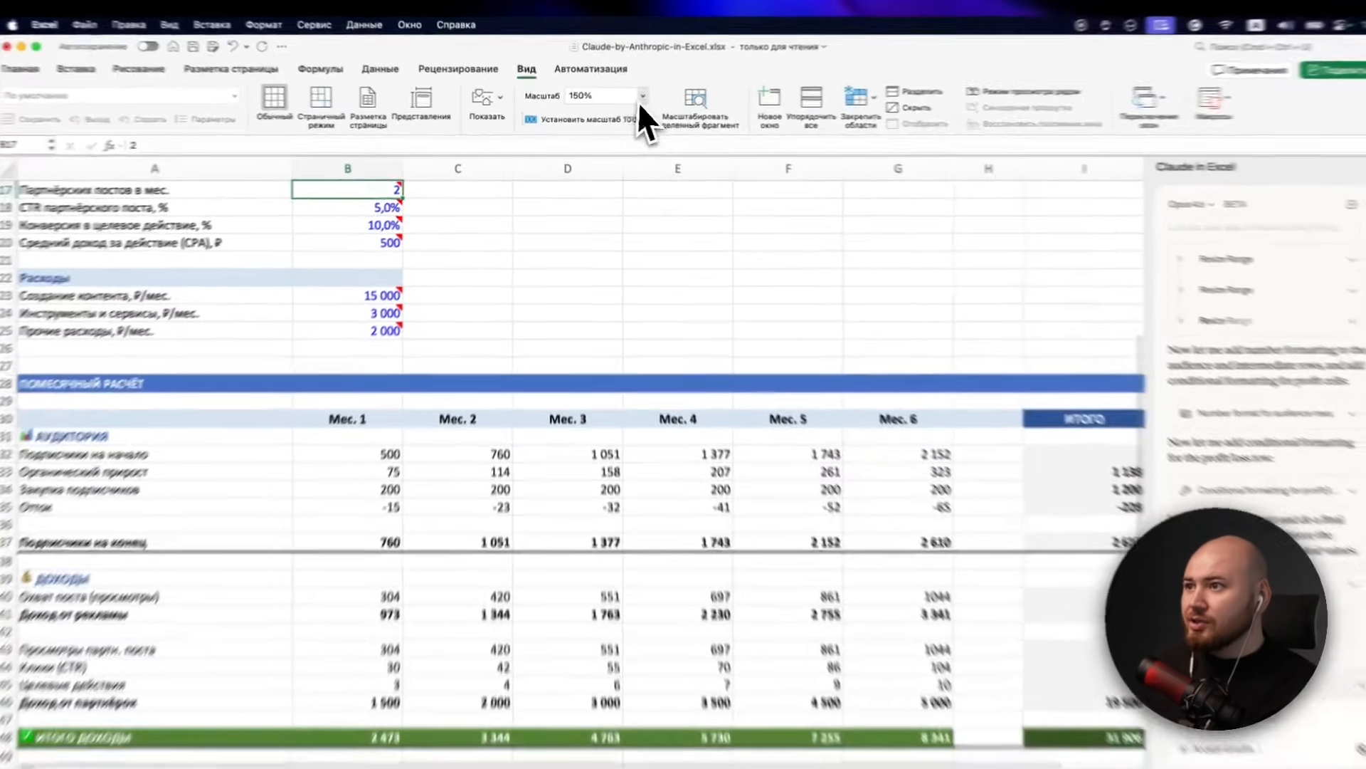
click(616, 175)
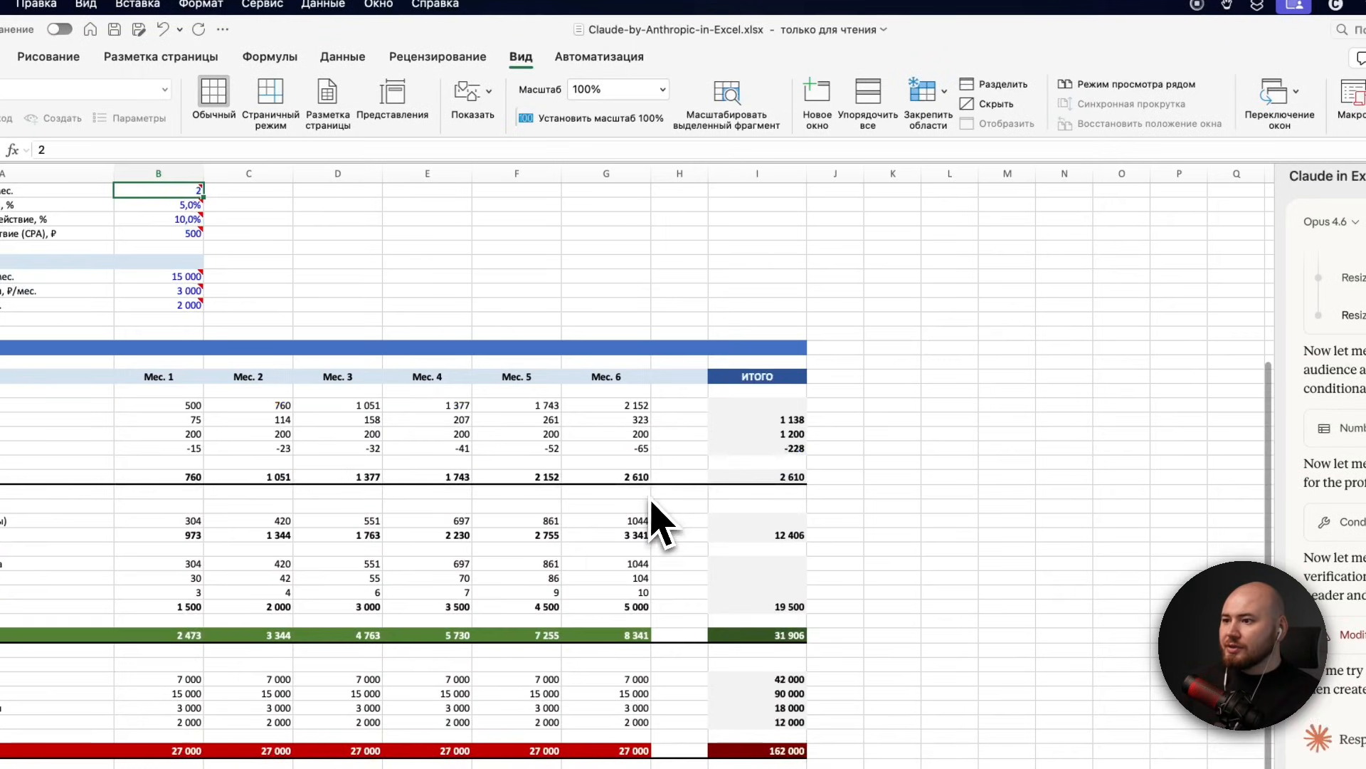
- Review the whole monthly calculation together with Claude's log of its formatting, freezing and verification actions
scroll(656, 519, down, 5)
scroll(656, 541, up, 4)
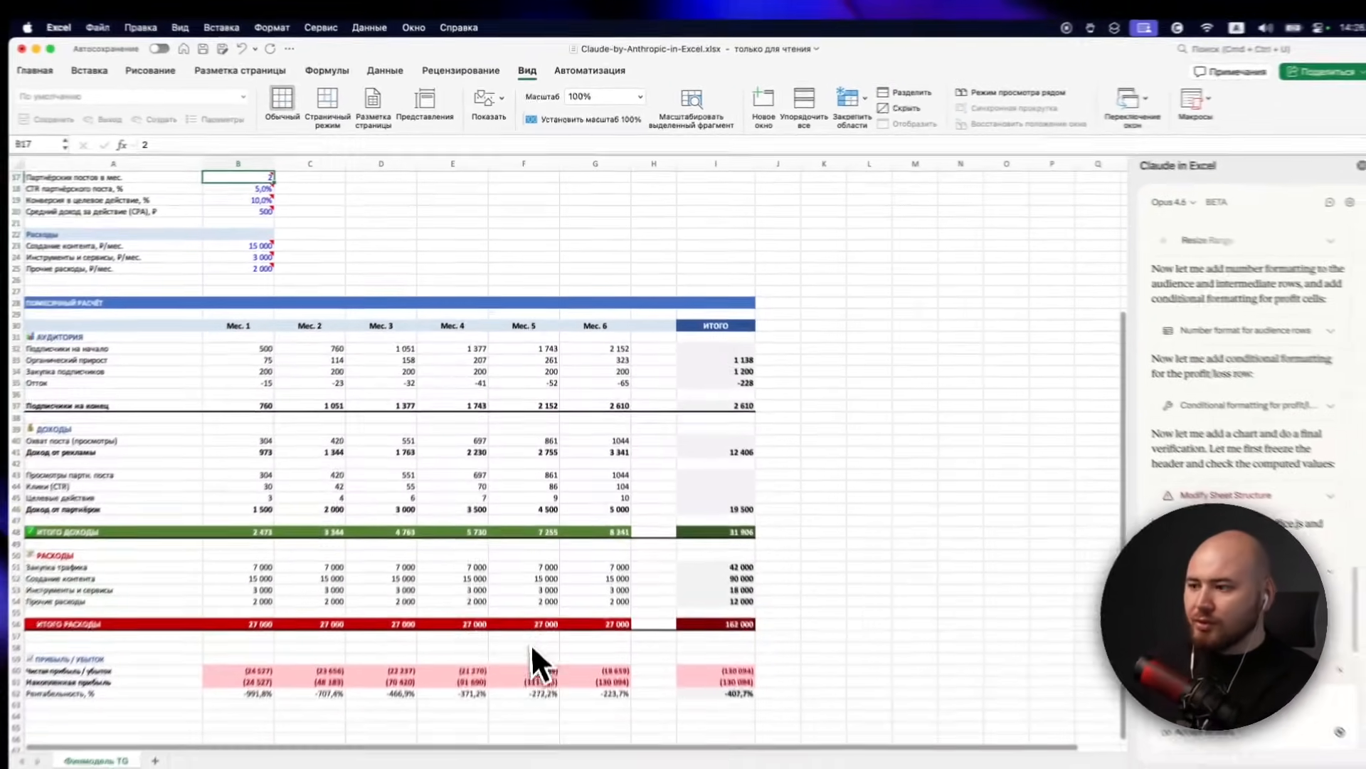
scroll(1172, 439, down, 1)
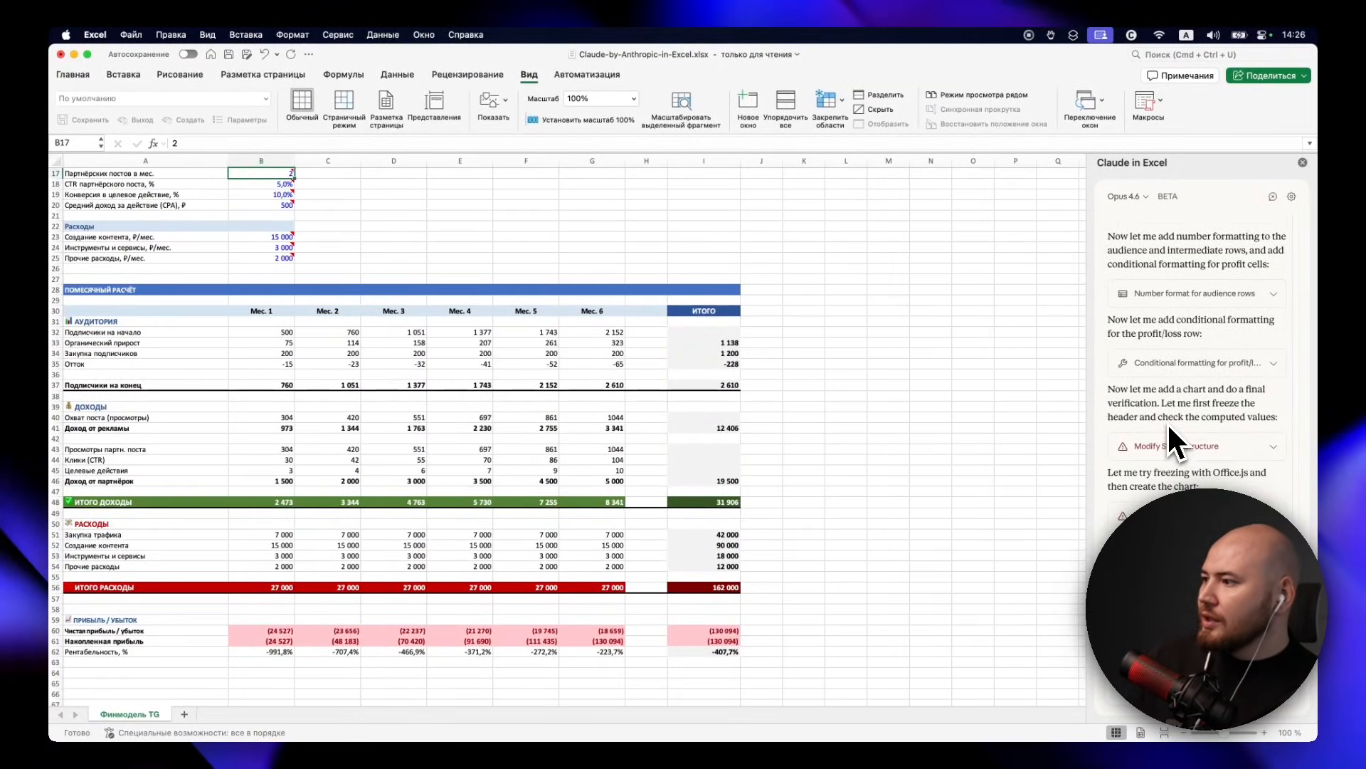
scroll(1169, 455, down, 1)
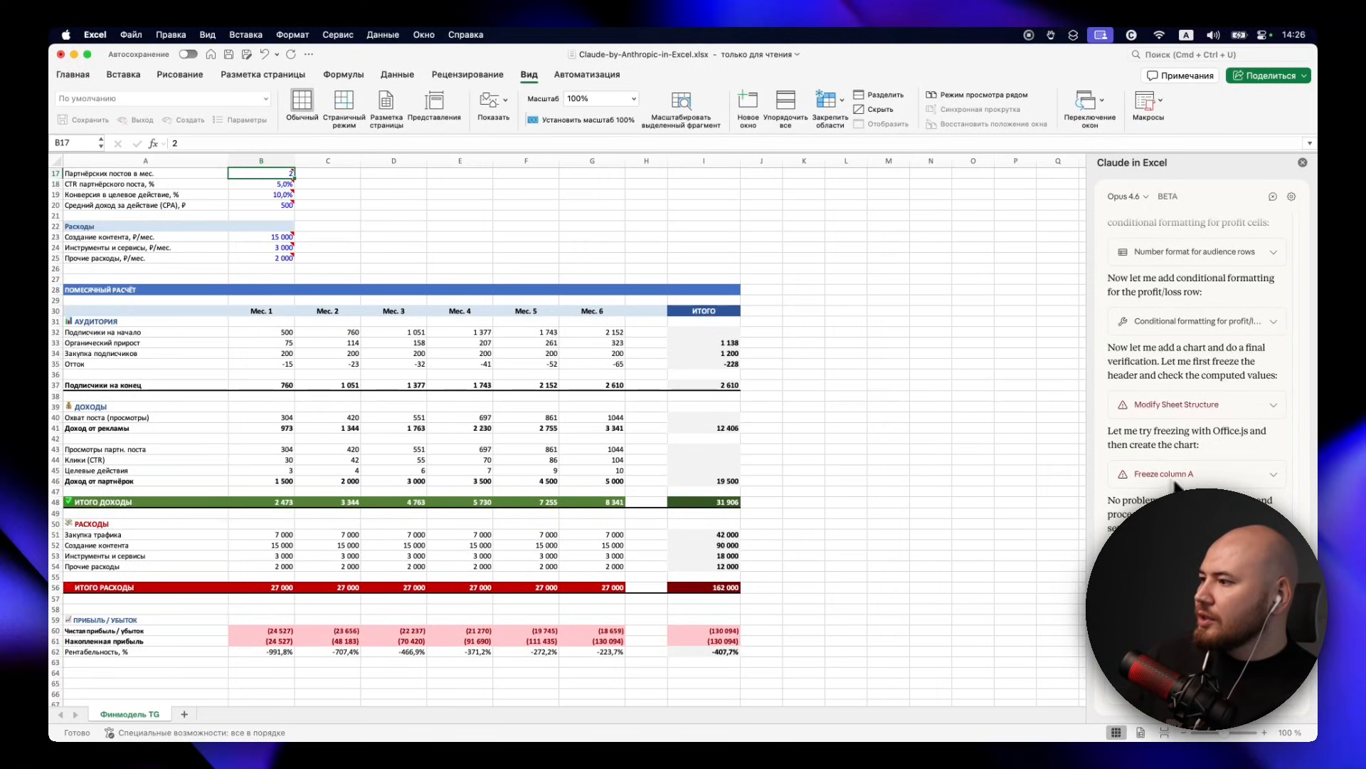
scroll(1237, 489, down, 1)
scroll(442, 320, up, 8)
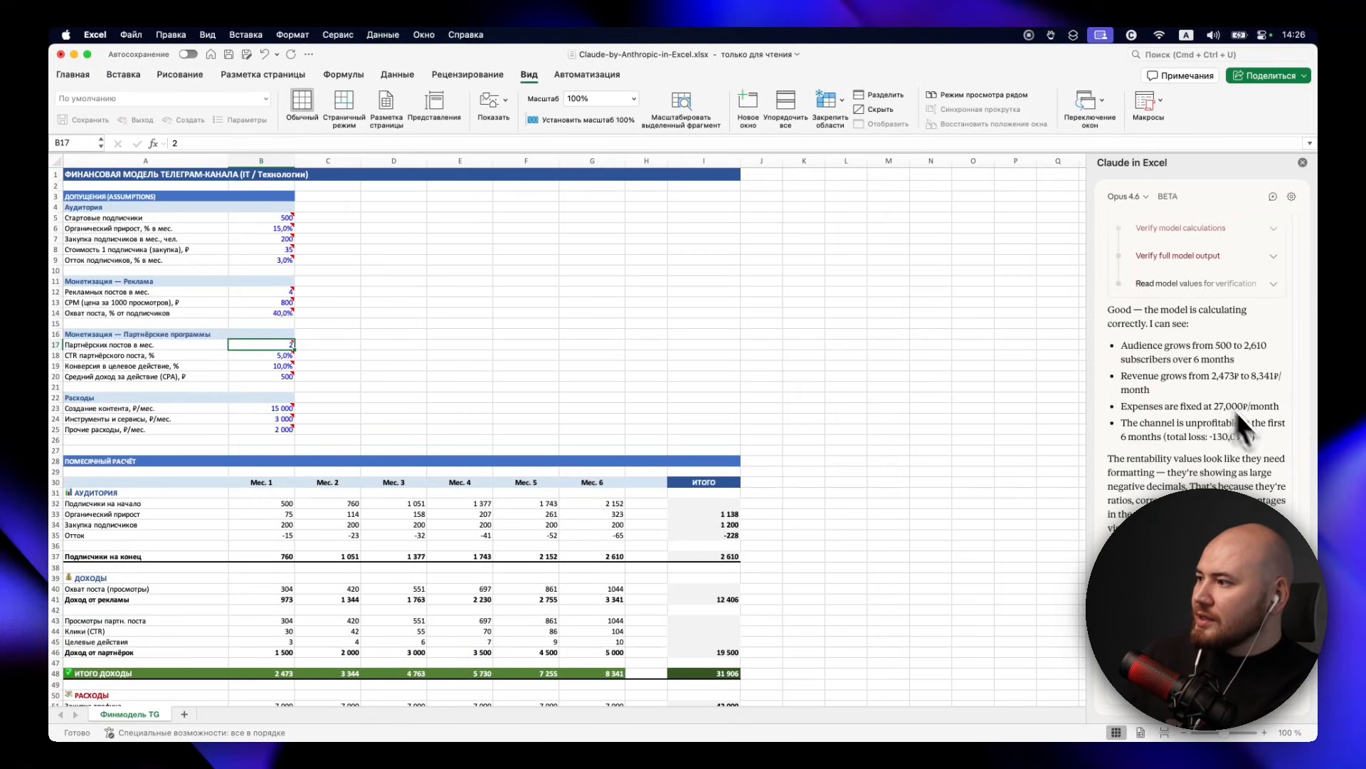
- Check the model from the assumptions down to the Данные для графика rows beneath the profit section
scroll(469, 427, down, 6)
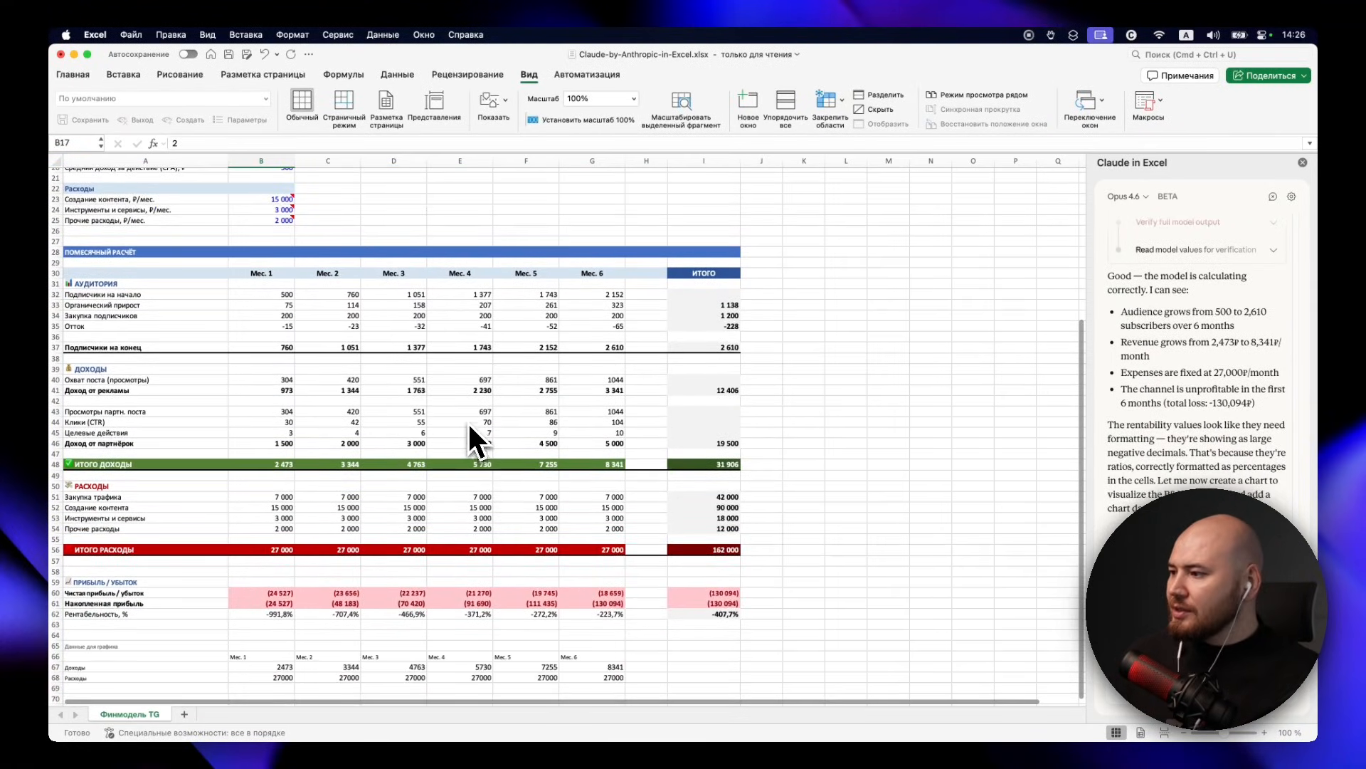
scroll(461, 438, down, 3)
scroll(460, 445, up, 9)
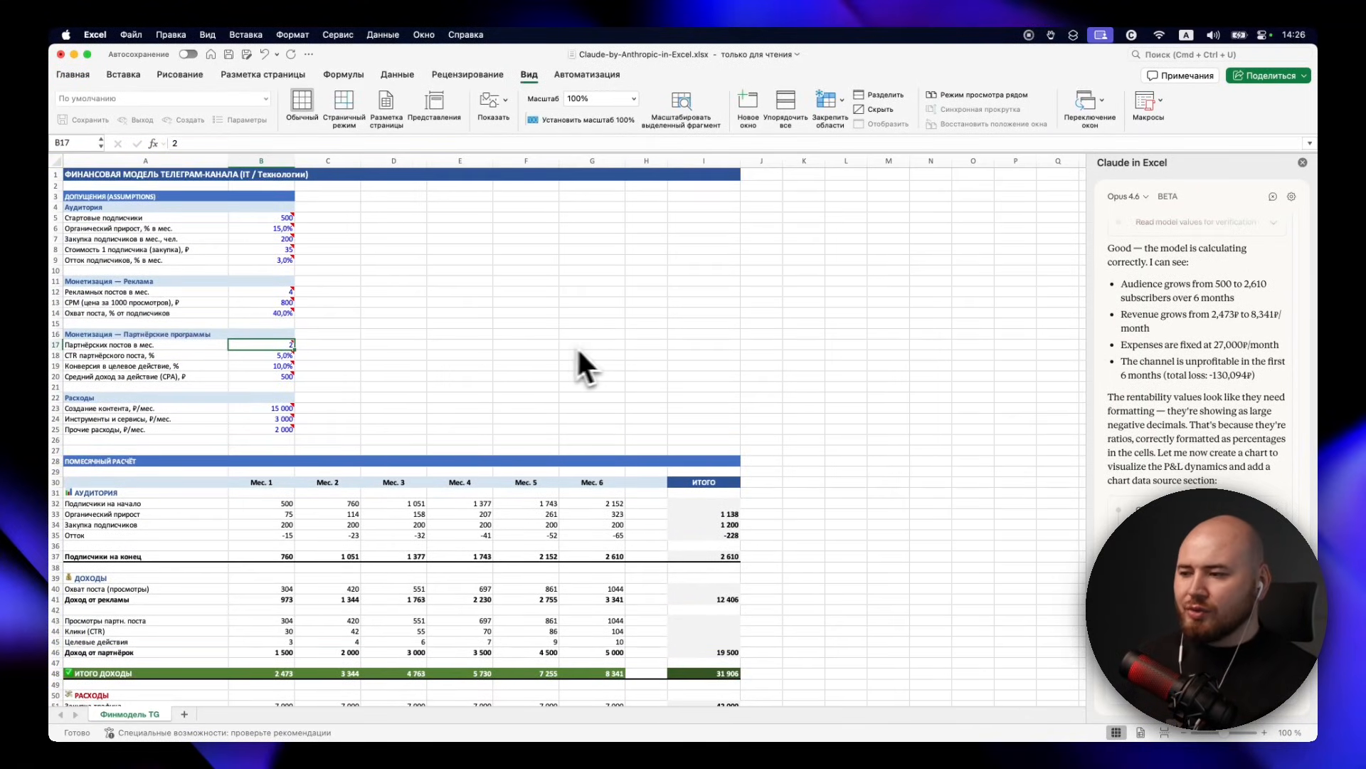
scroll(523, 393, down, 10)
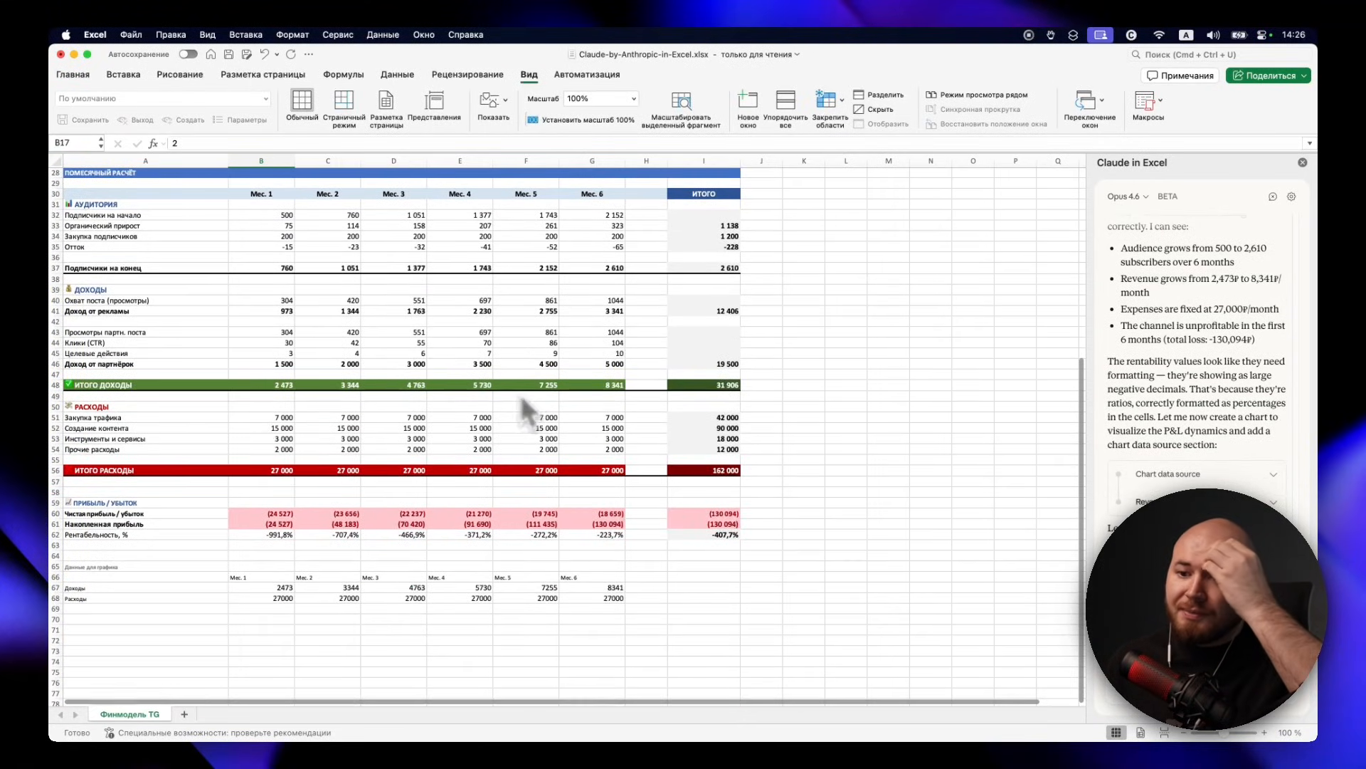
scroll(131, 581, up, 4)
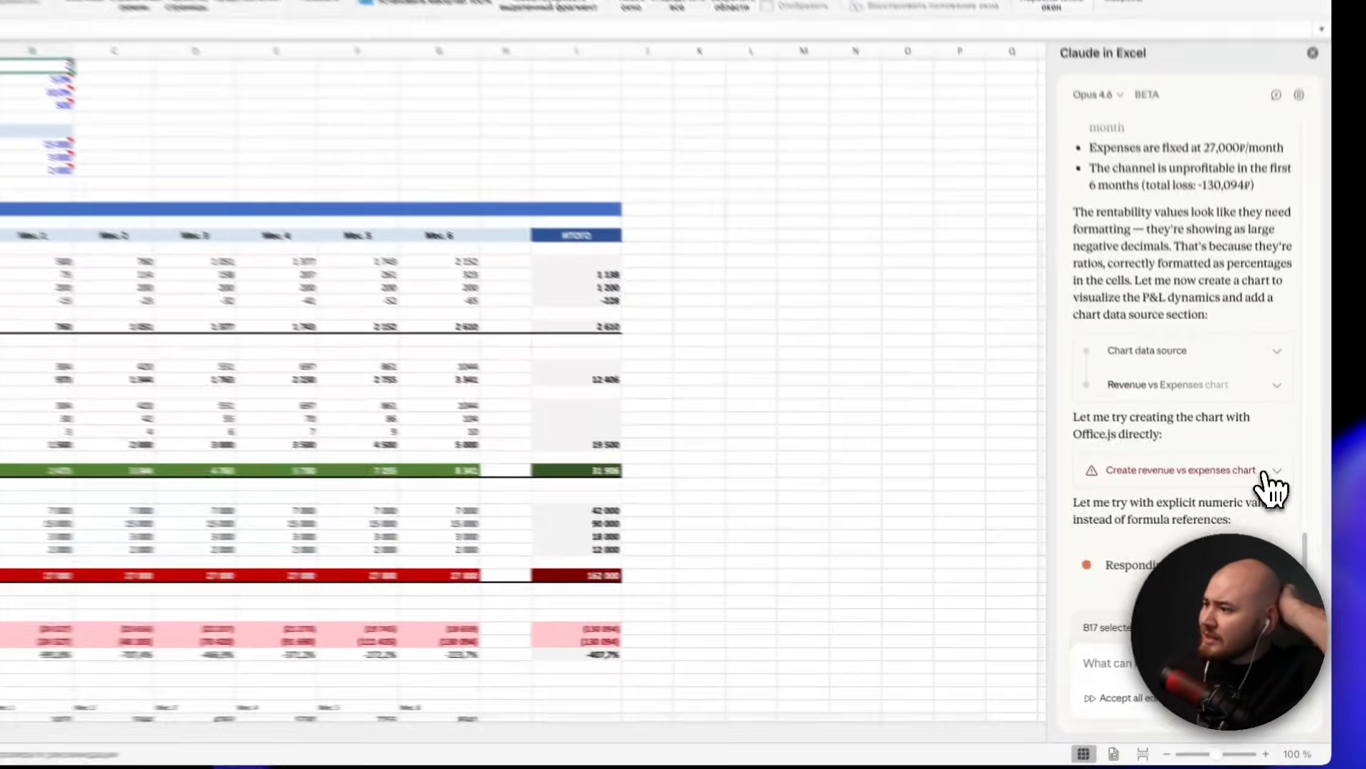
- Expand the "Create revenue vs expenses chart" entry in Claude's log and read its code and error details
click(1266, 503)
scroll(1219, 522, down, 5)
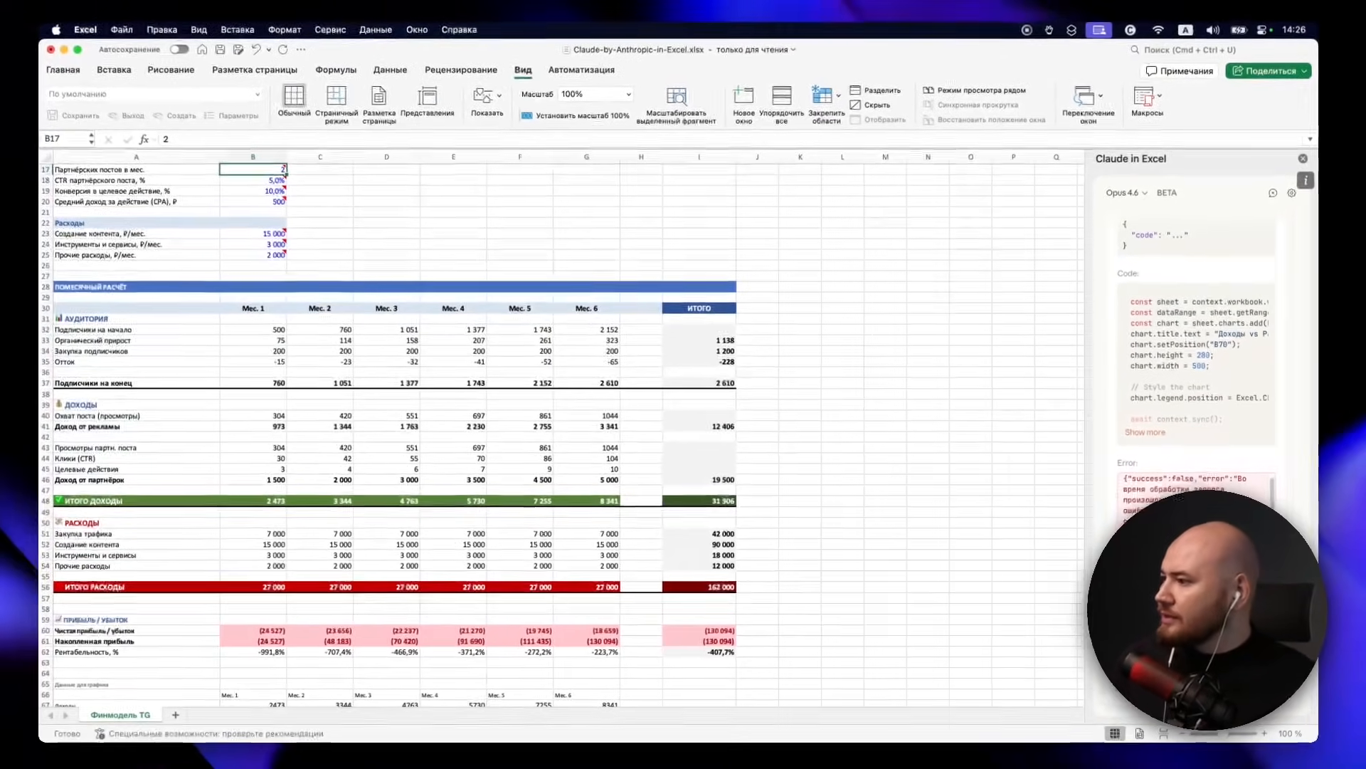
scroll(1197, 523, down, 6)
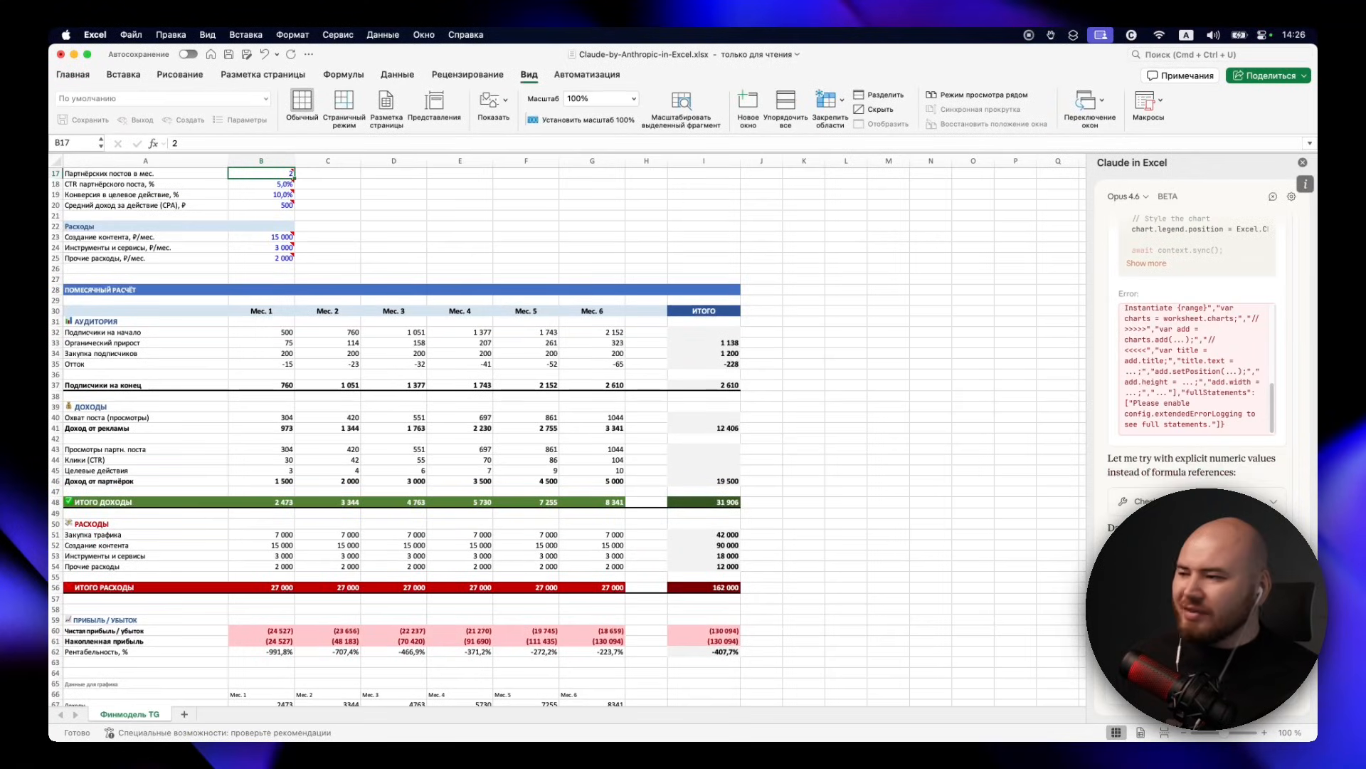
scroll(768, 400, down, 4)
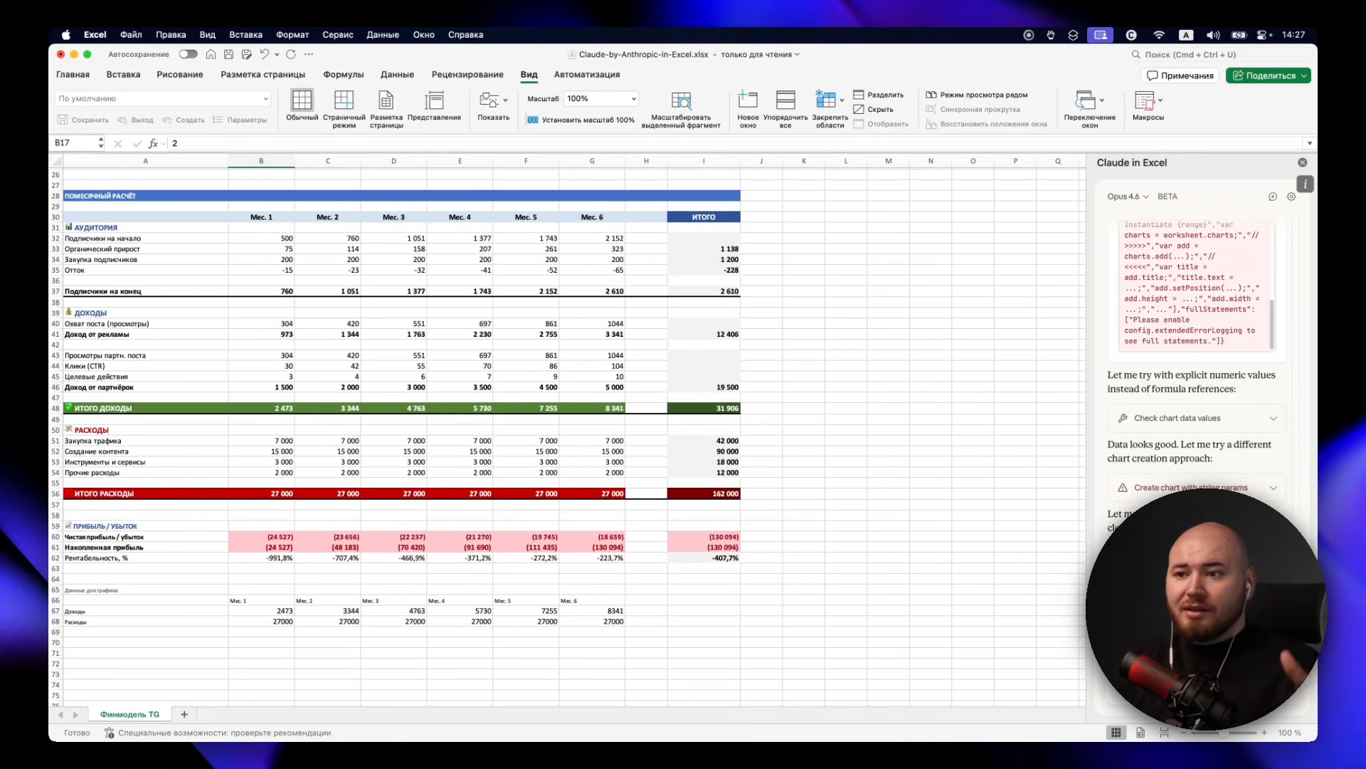
- Check the assumptions against the monthly calculation and follow Claude's further attempts to create the chart
scroll(715, 431, up, 4)
scroll(697, 442, up, 7)
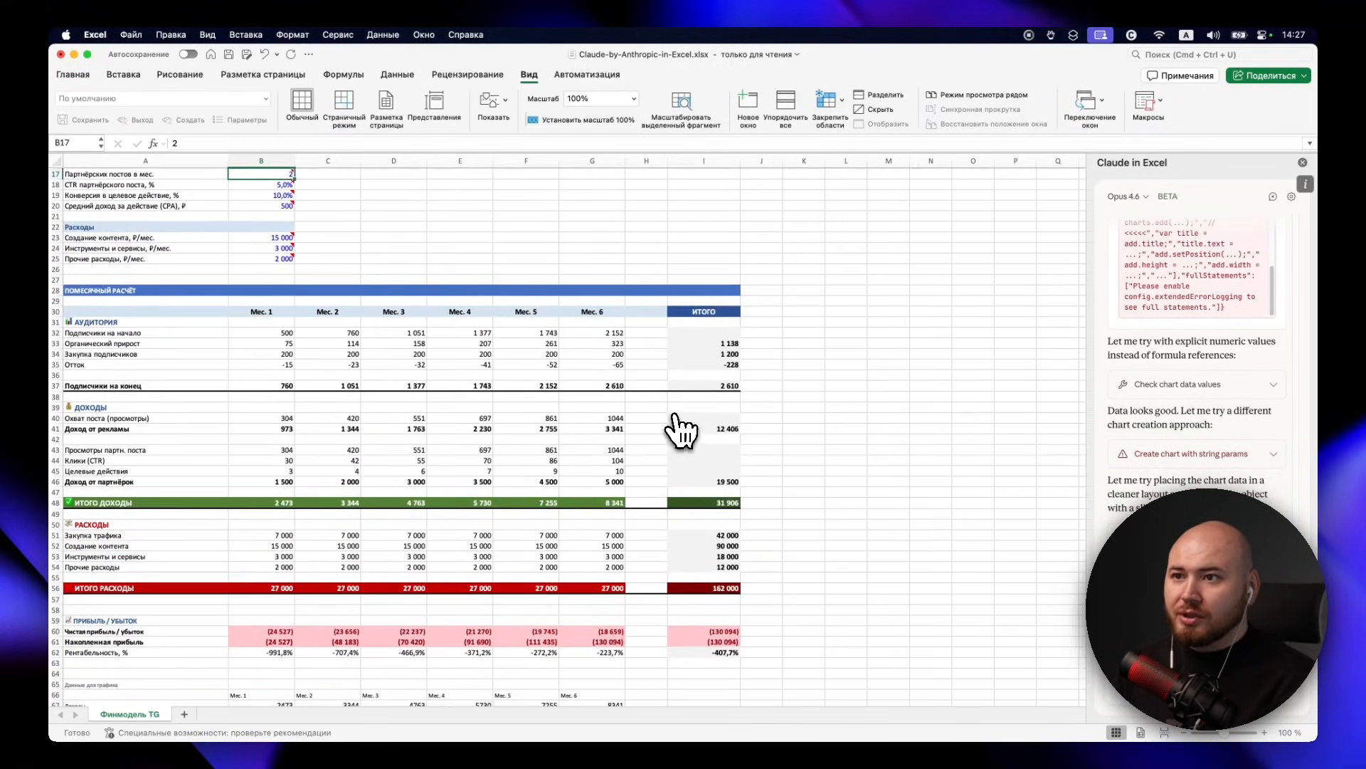
scroll(704, 449, down, 10)
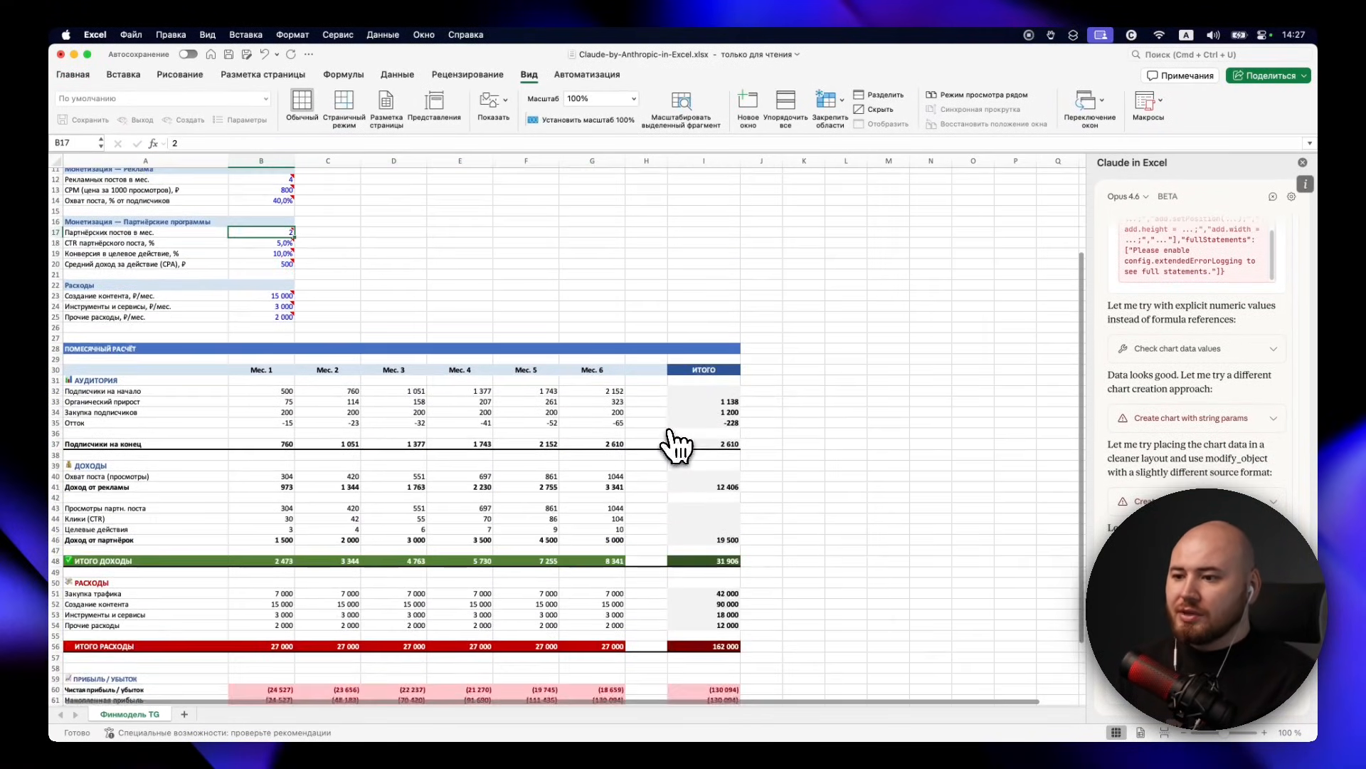
scroll(711, 450, up, 9)
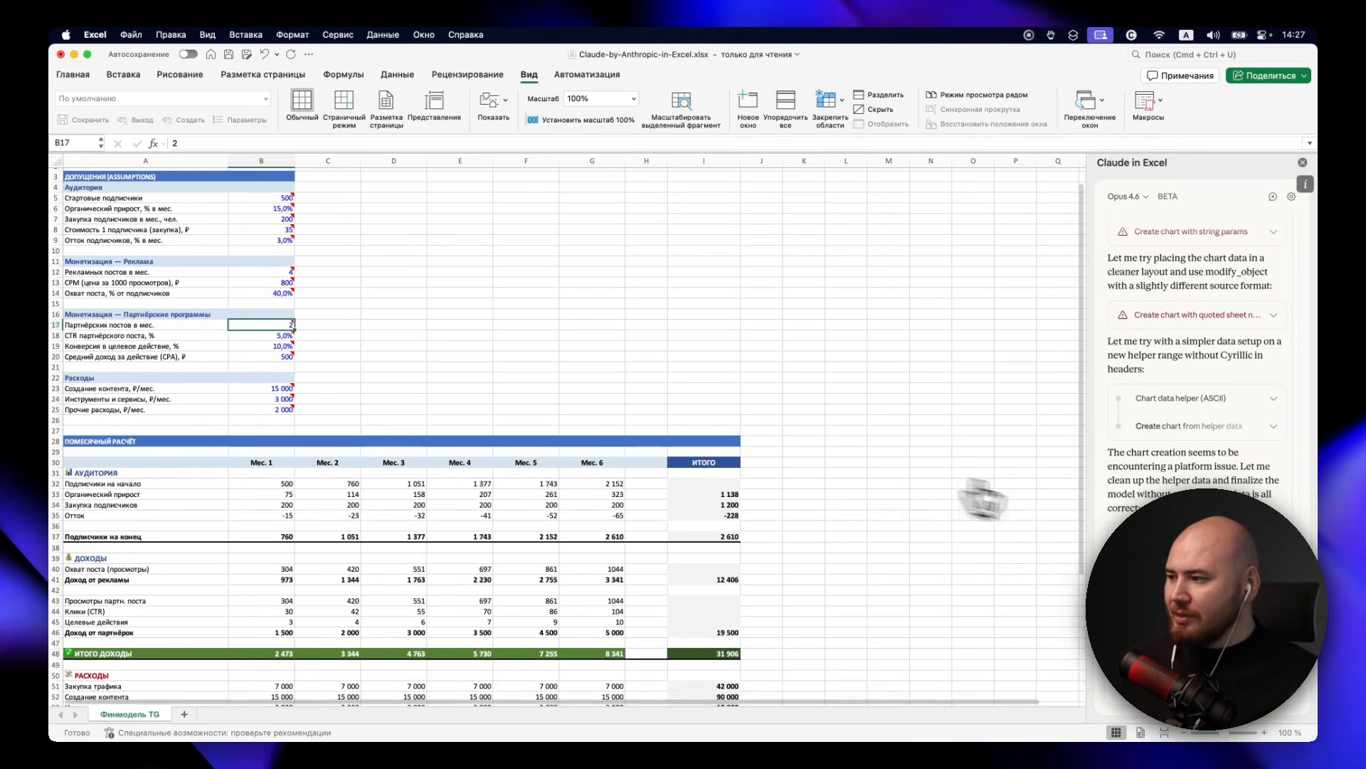
- Send Claude the prompt "Введи такие параметры в допущениях, чтобы финмодель показала прибыль. Я хочу прибыльный телеграм-канал. Поменяй эти цифры сам."
scroll(850, 466, down, 5)
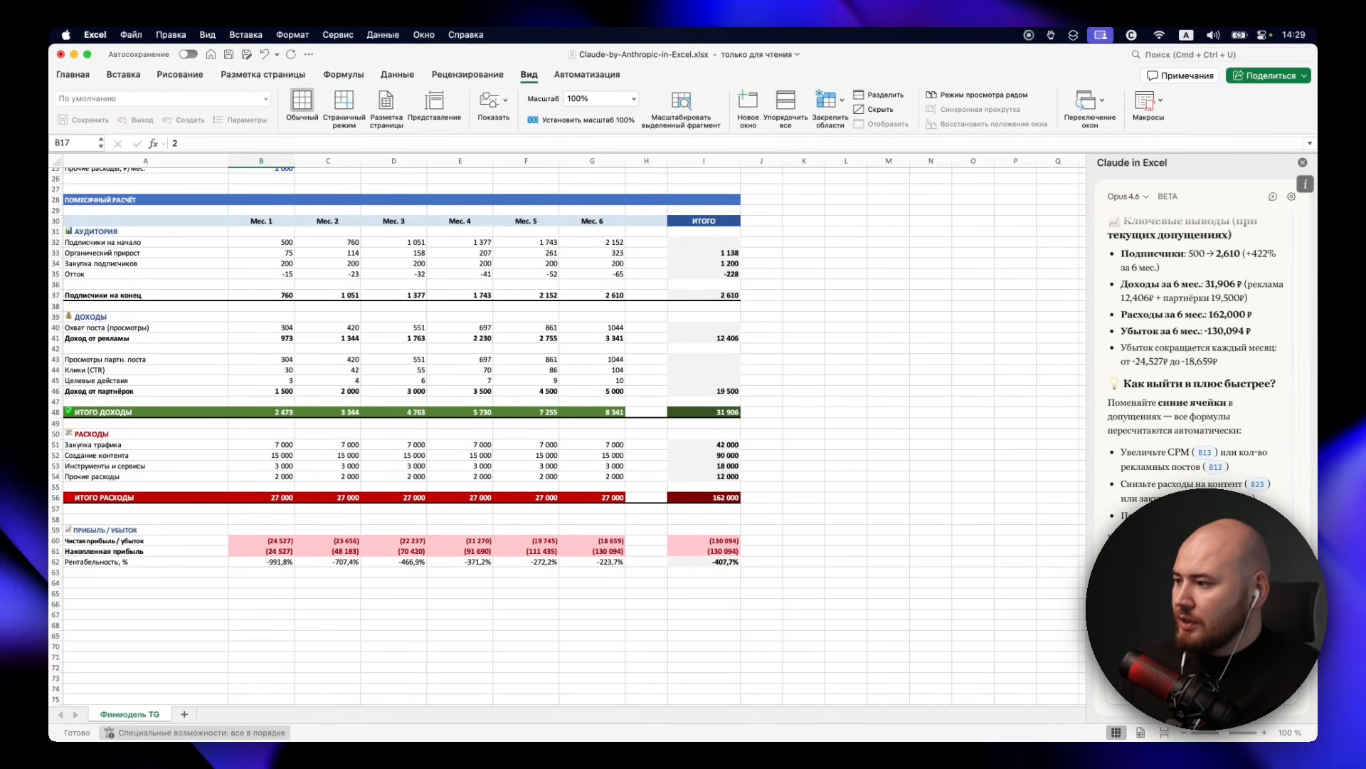
key(Return)
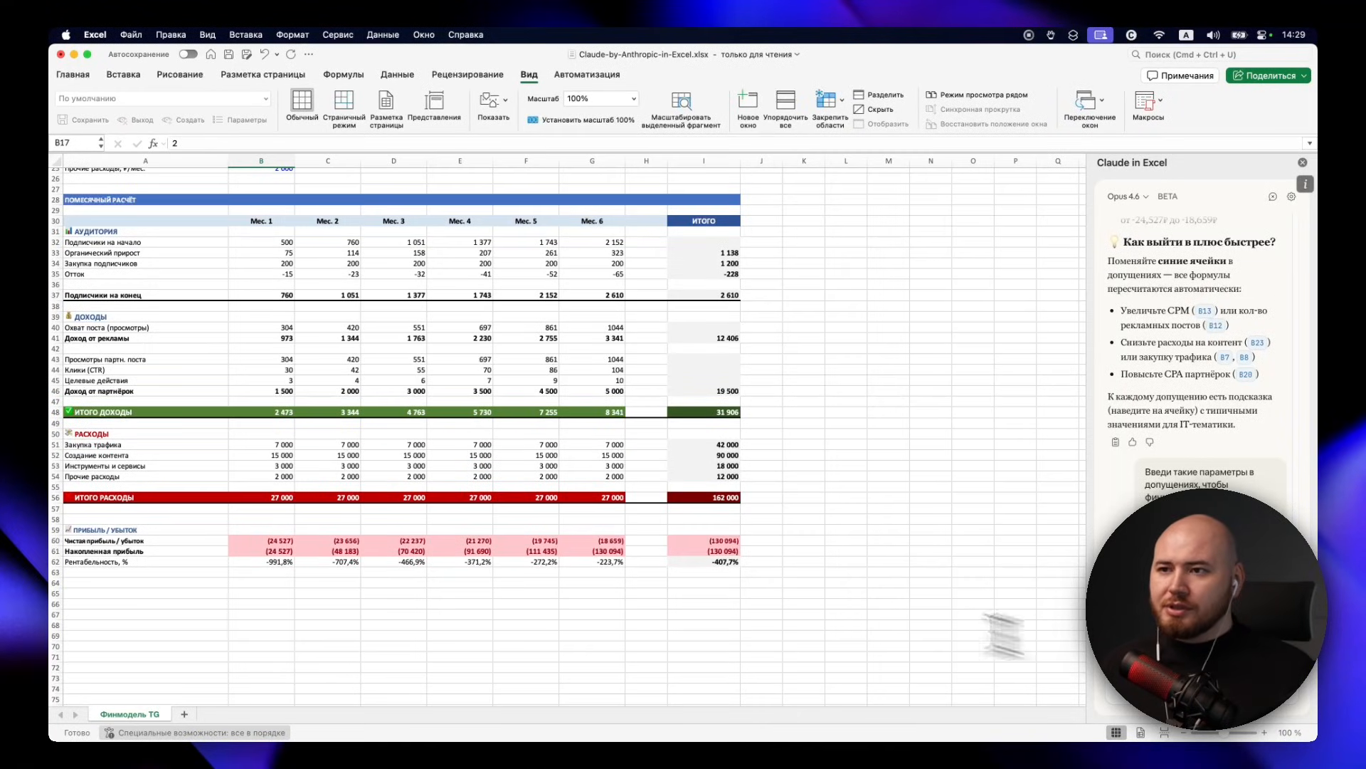
- Set the worksheet zoom to 125% with the assumptions block in view
scroll(406, 382, up, 8)
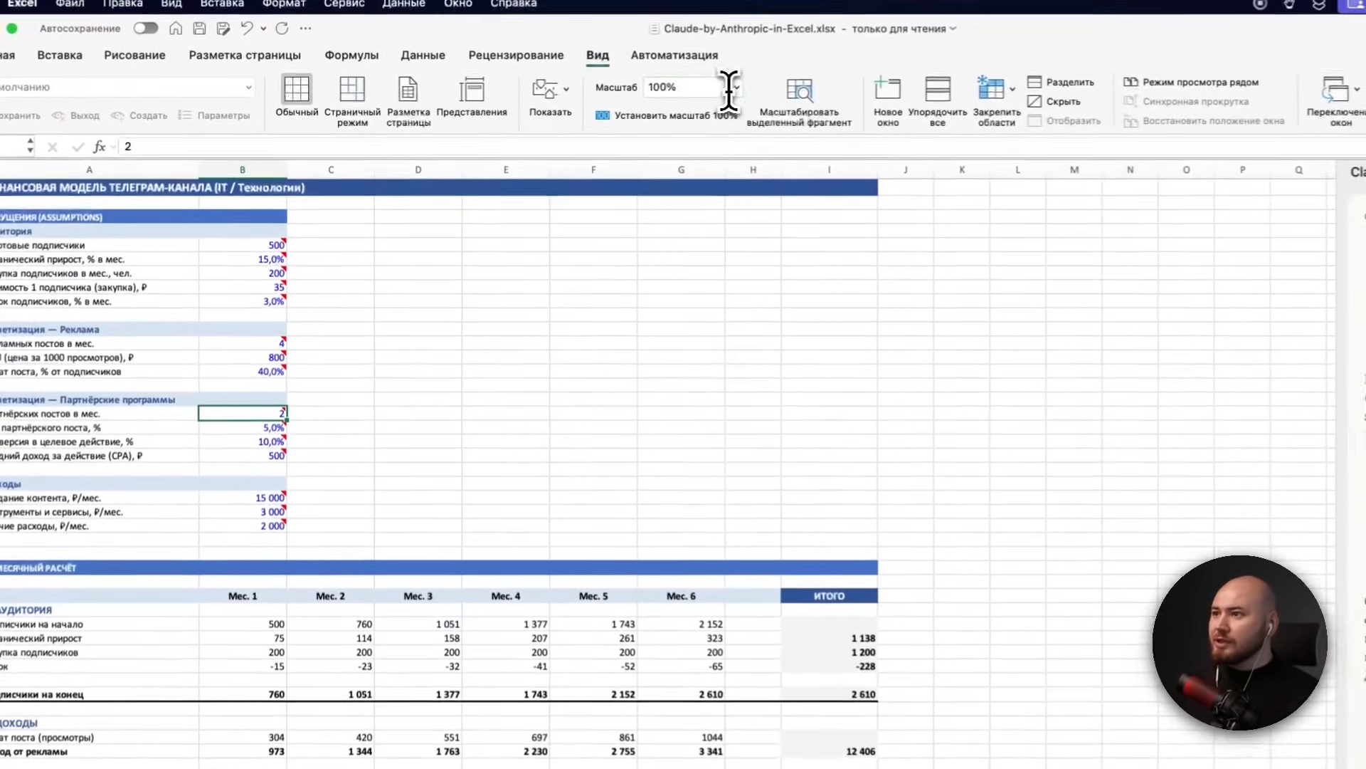
click(630, 99)
click(745, 87)
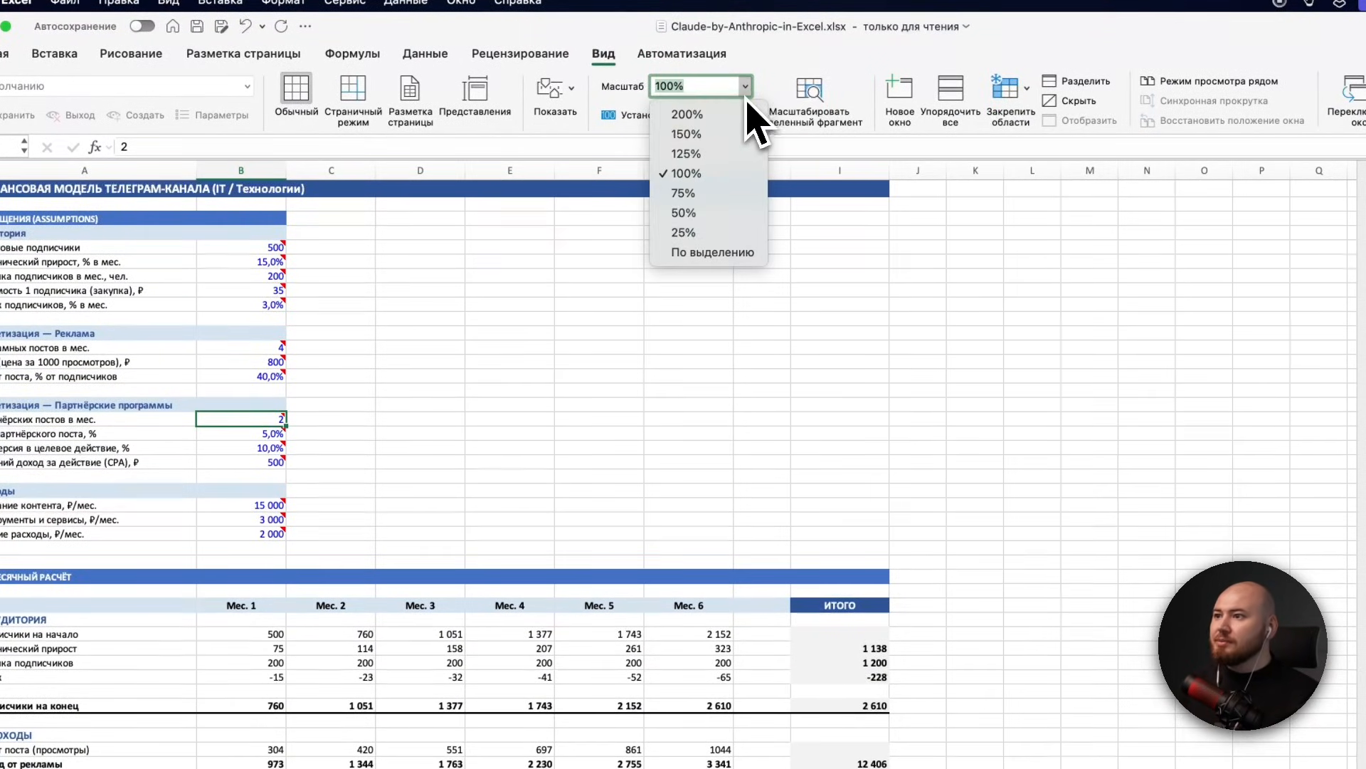
click(720, 175)
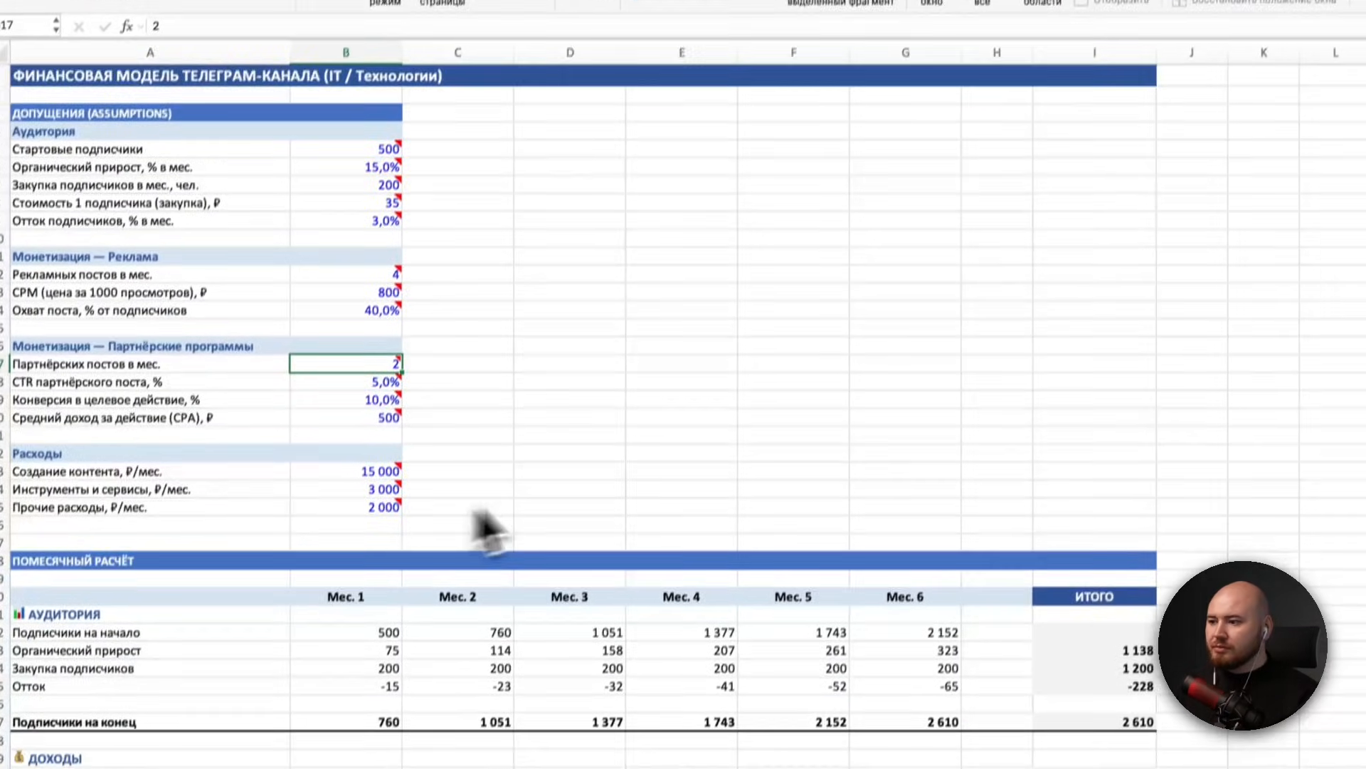
- Follow Claude's updates to the assumptions and compare them with the recalculated revenue, expense and profit rows
scroll(571, 612, down, 3)
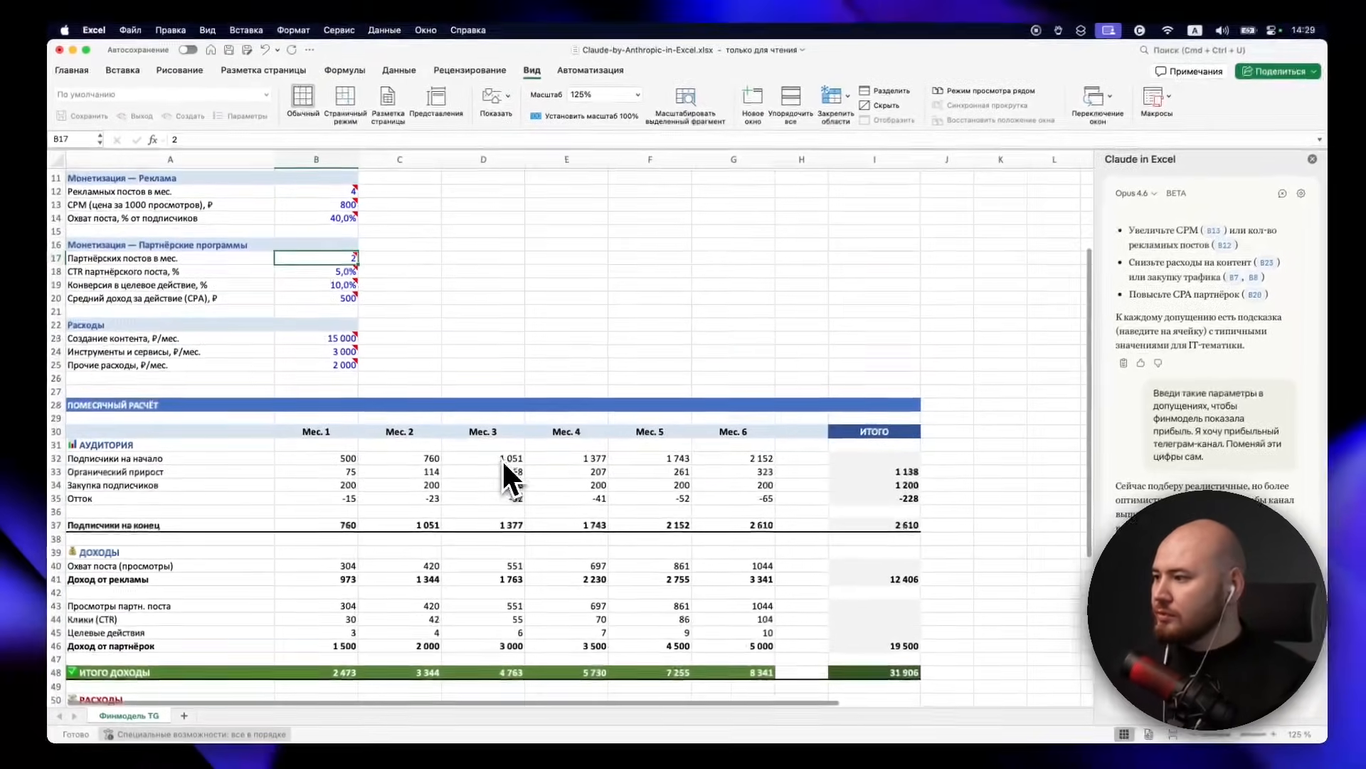
scroll(608, 463, up, 2)
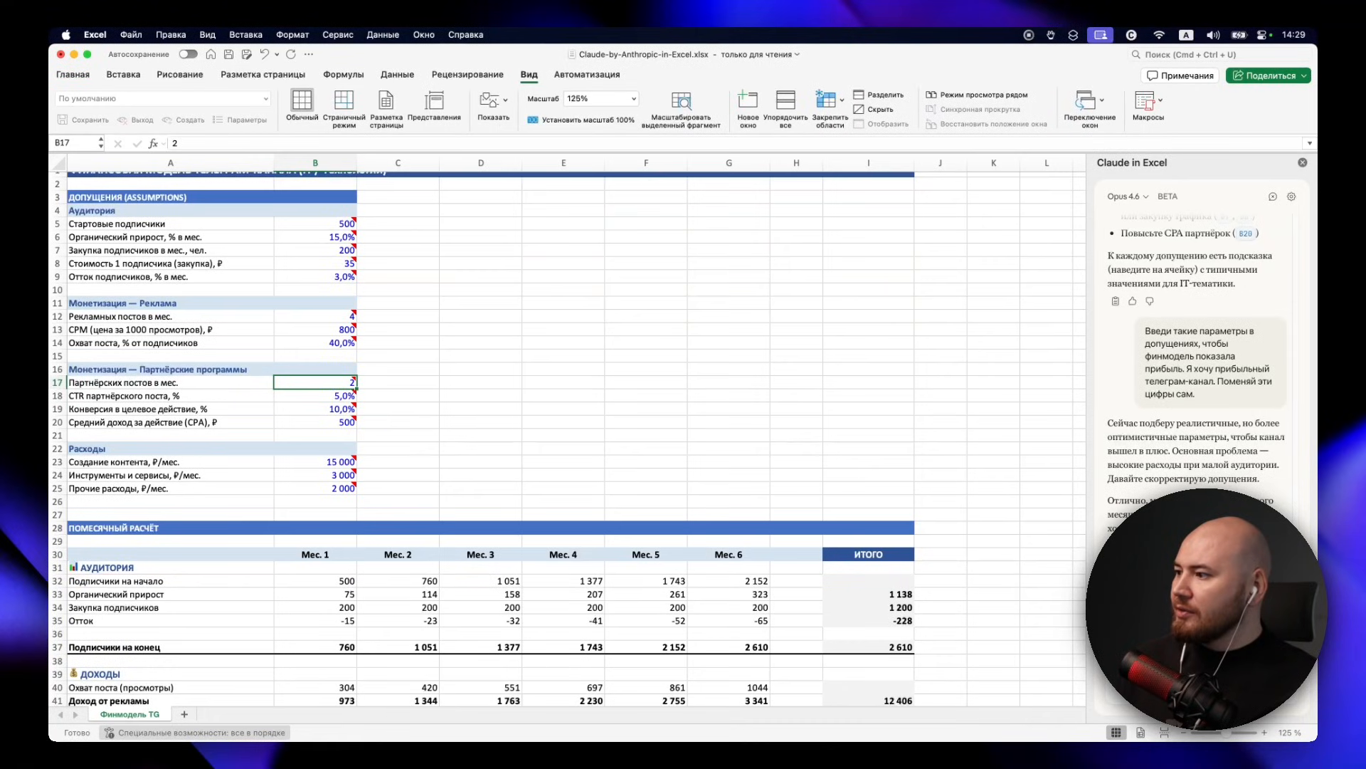
scroll(282, 419, down, 10)
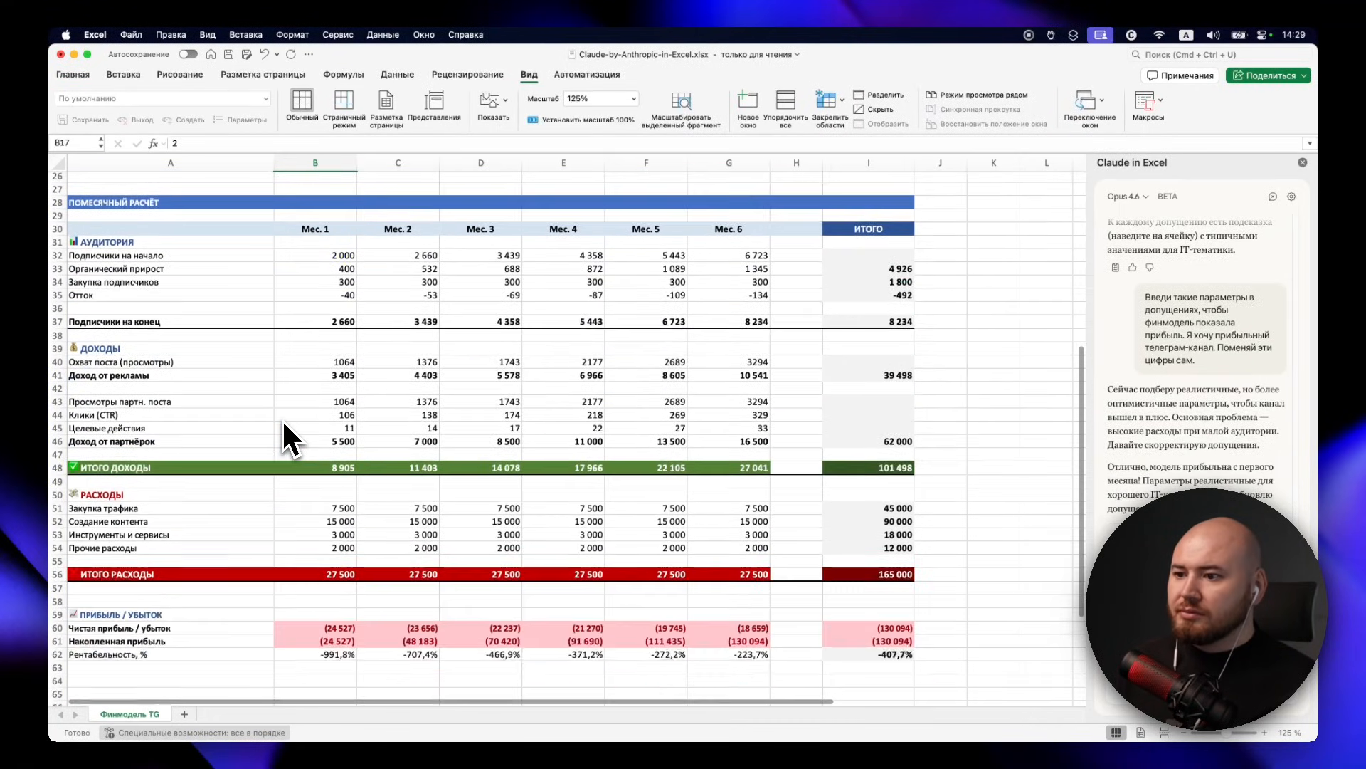
scroll(286, 427, up, 7)
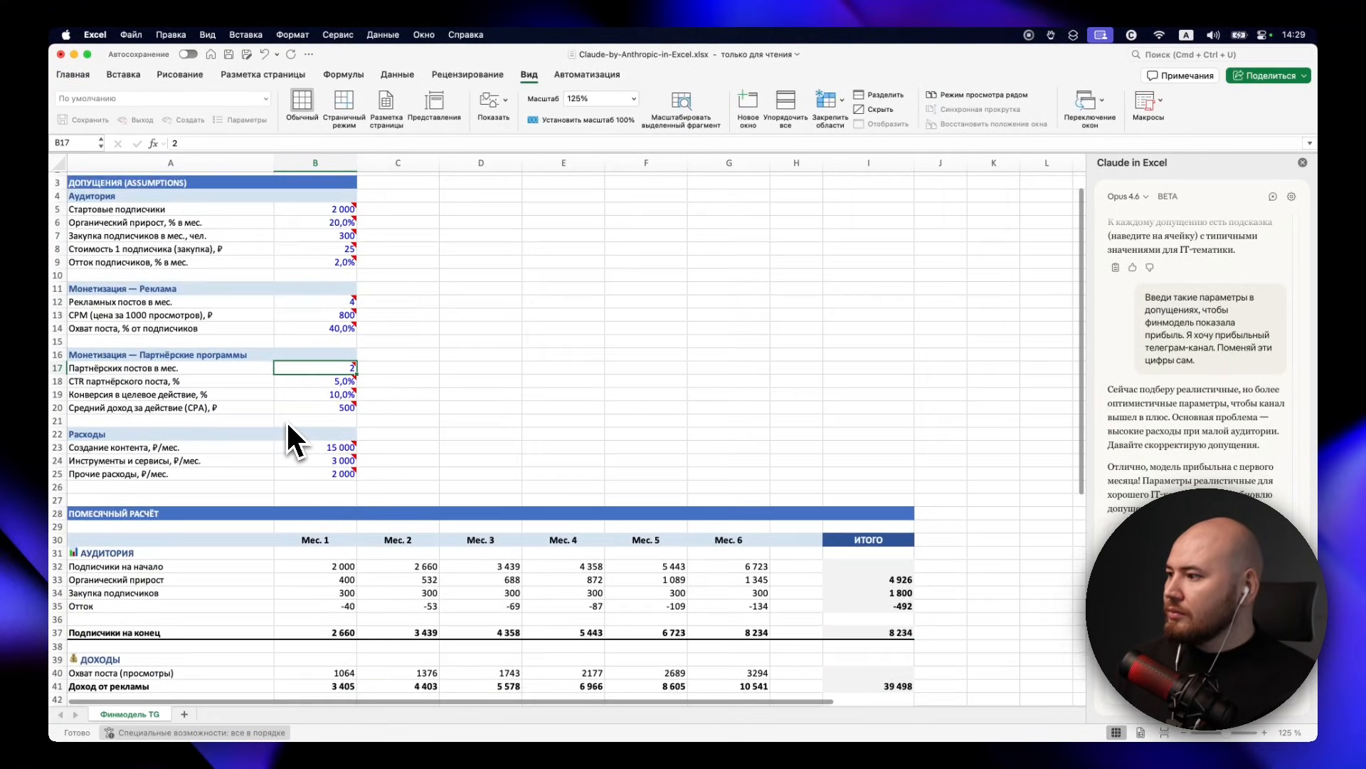
scroll(291, 439, down, 7)
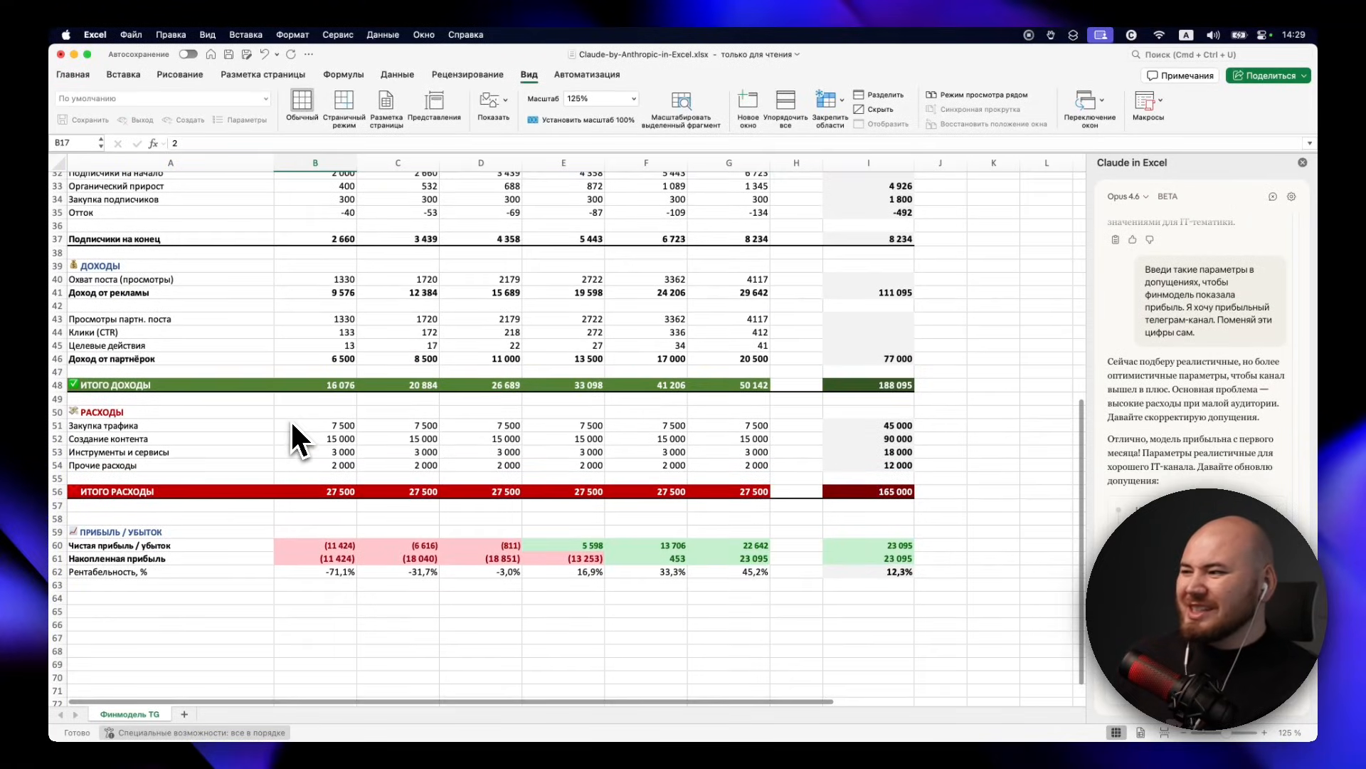
scroll(291, 419, up, 10)
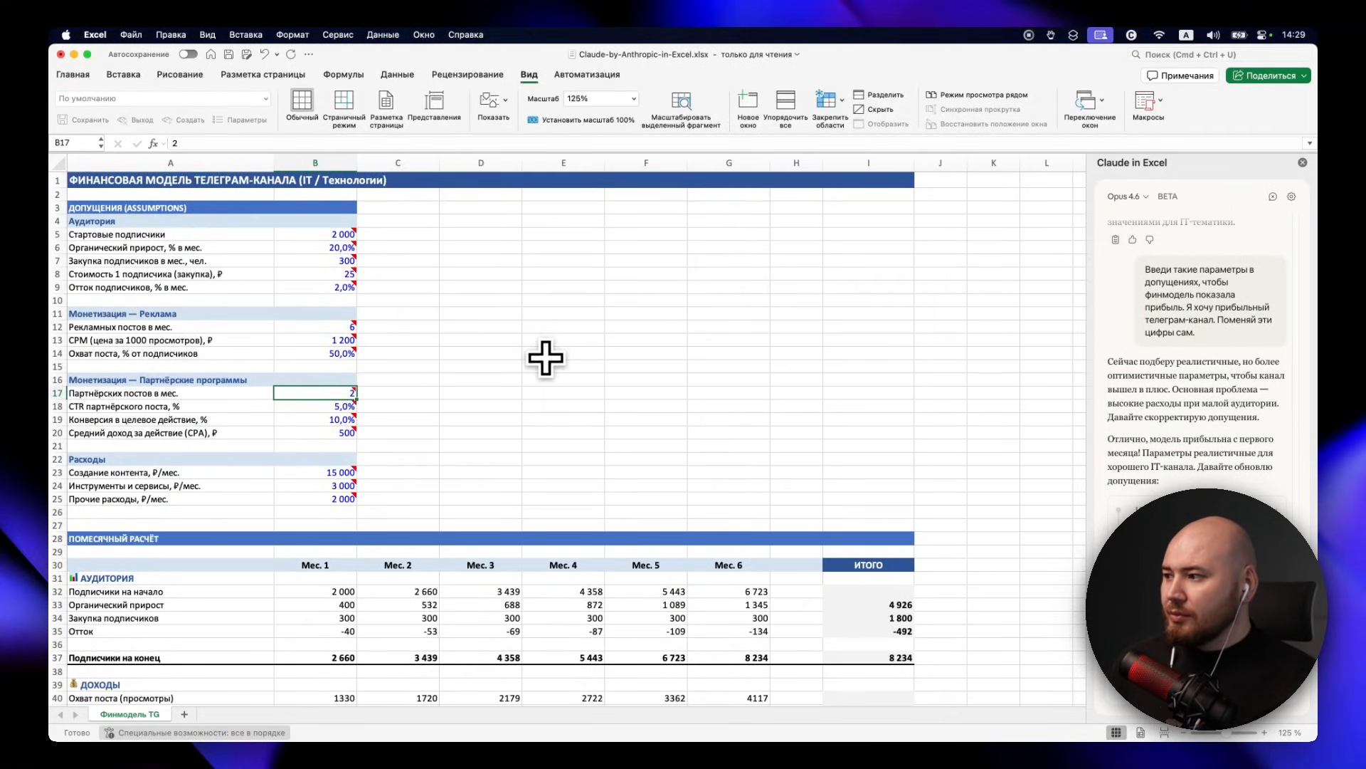
scroll(448, 391, down, 9)
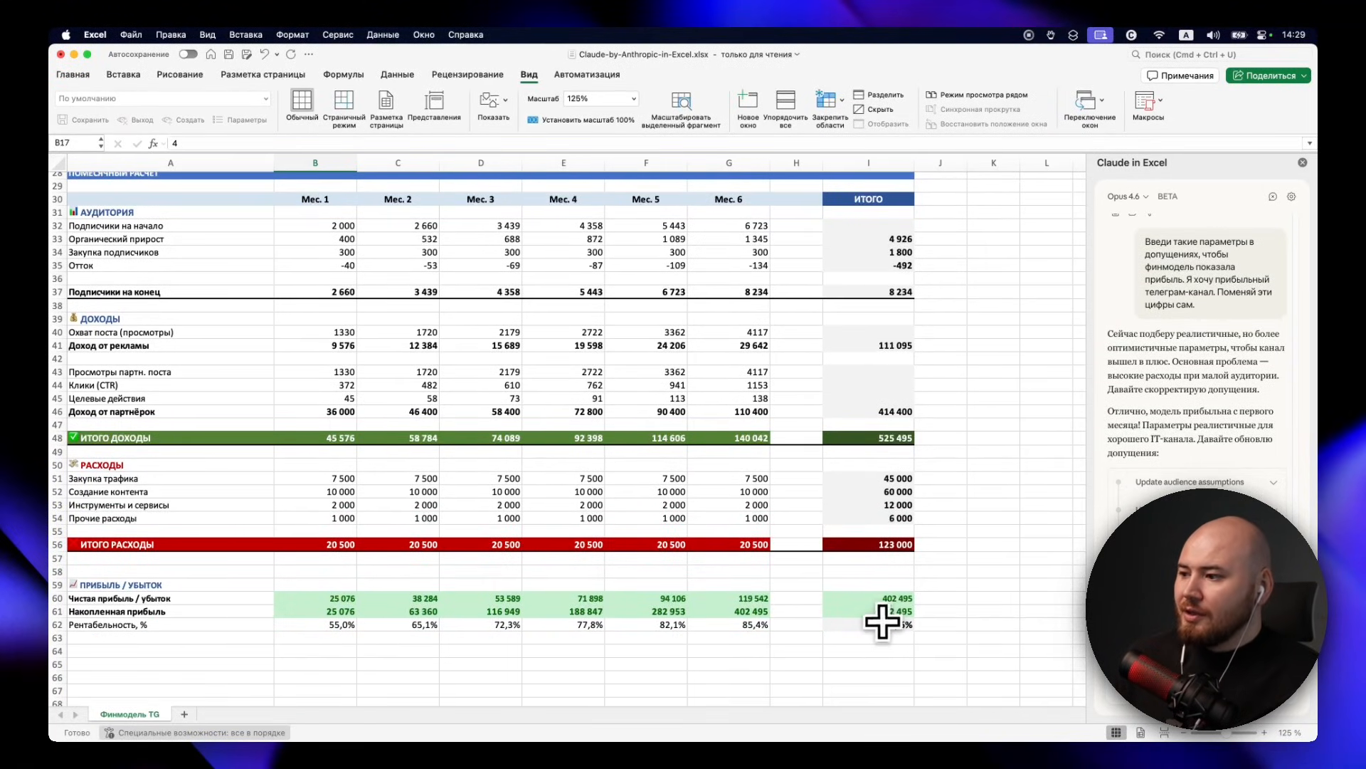
scroll(886, 618, up, 9)
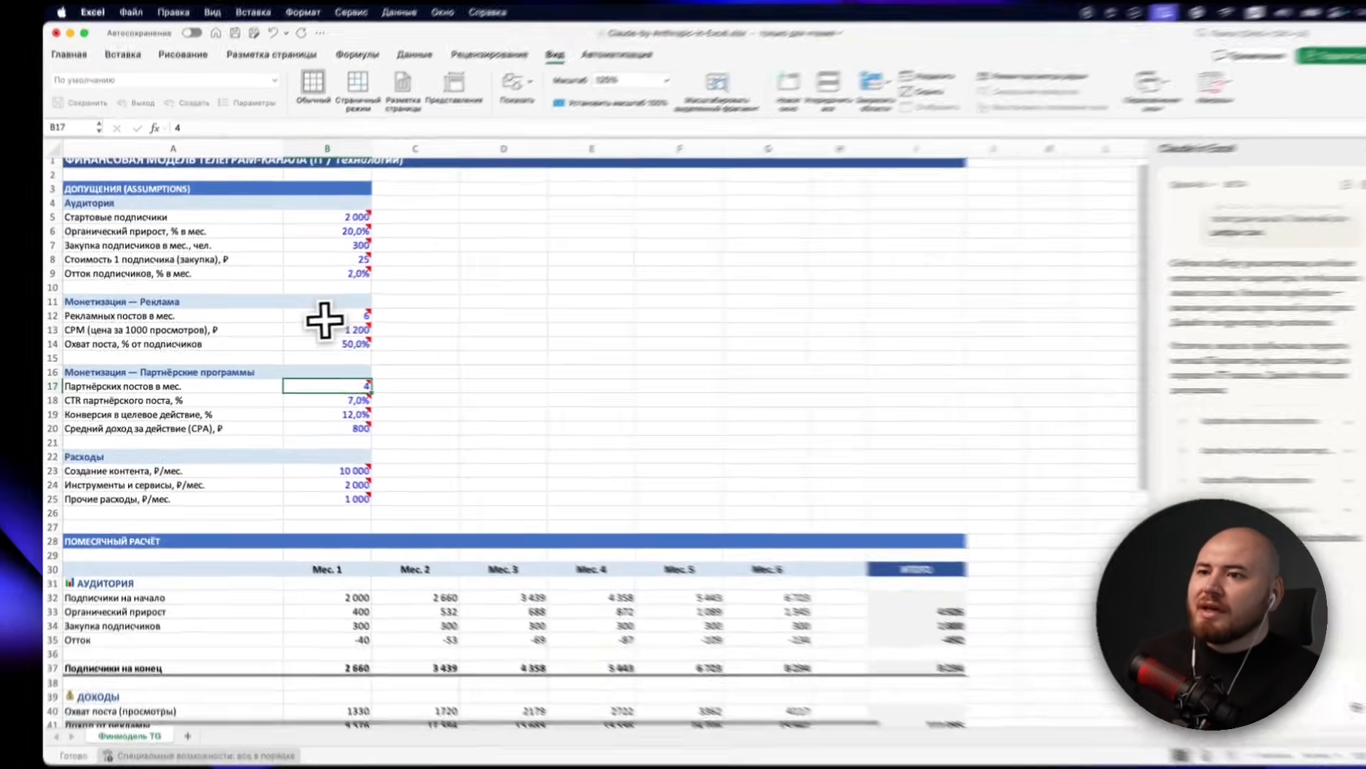
- Inspect the new advertising and affiliate assumptions, including ad posts, CPM, affiliate posts and CPA, together with their cell notes
click(322, 320)
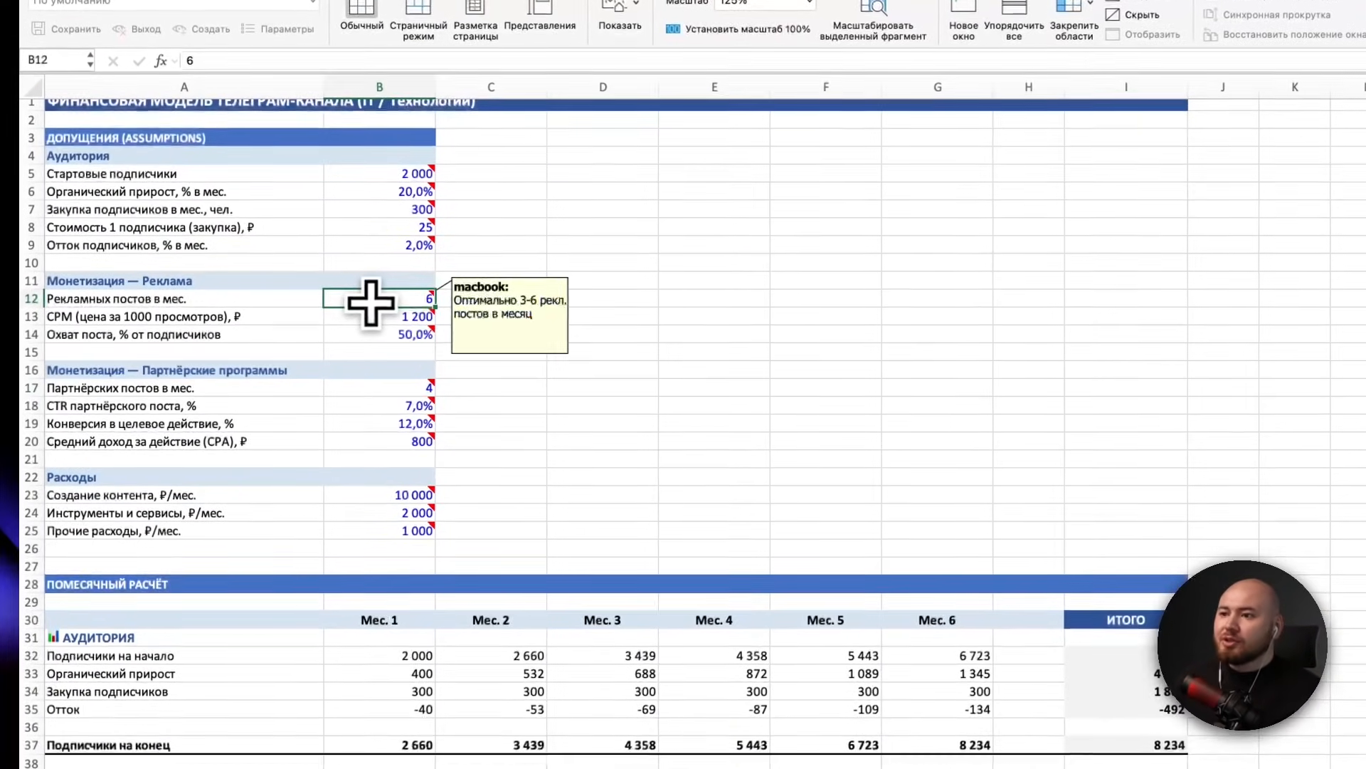
click(418, 315)
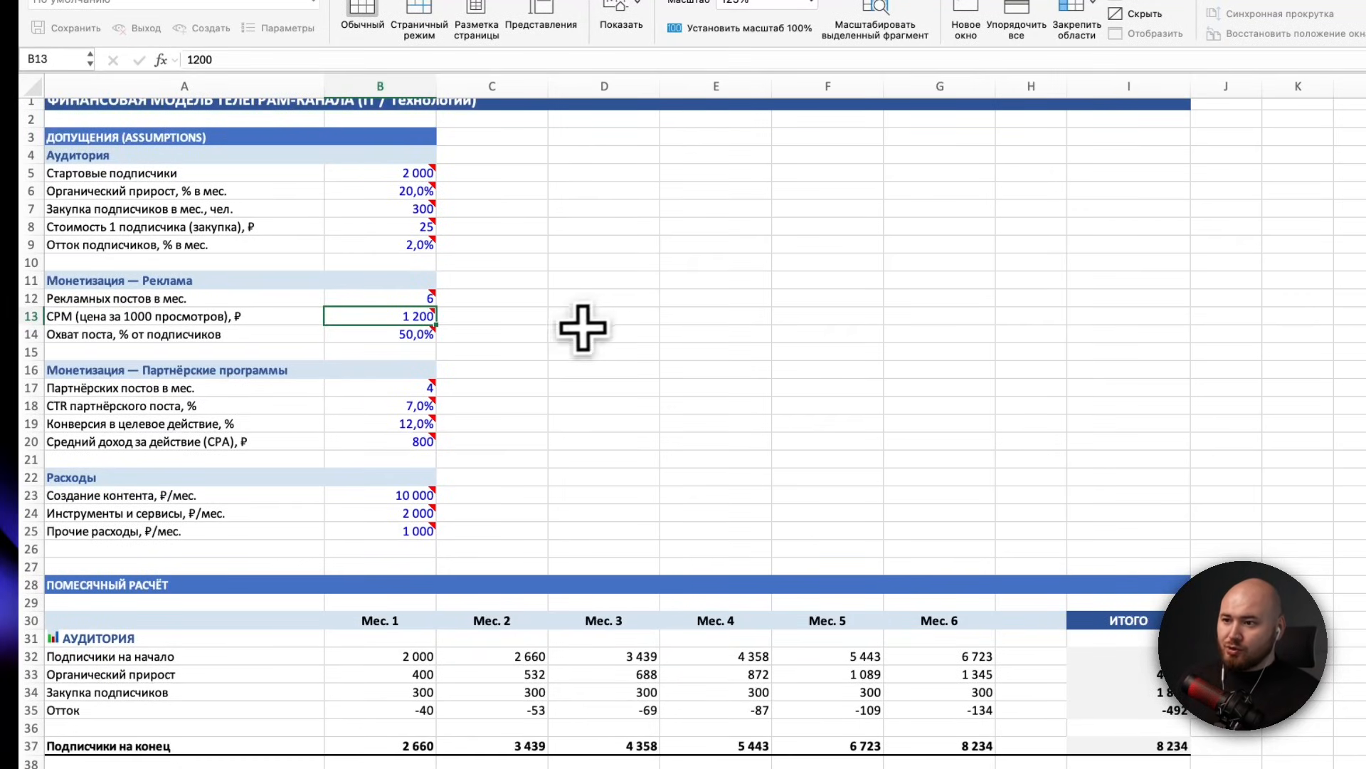
click(394, 387)
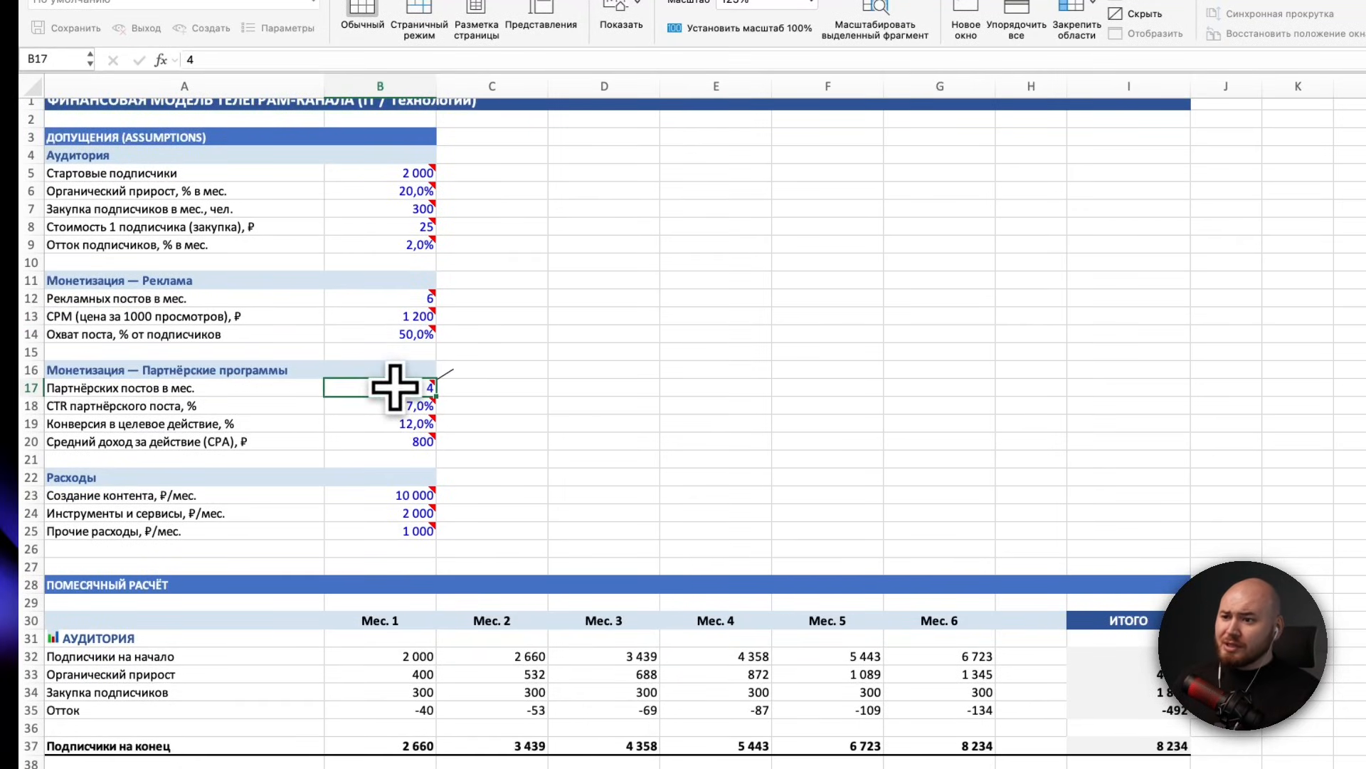
mouse_move(394, 387)
mouse_move(393, 412)
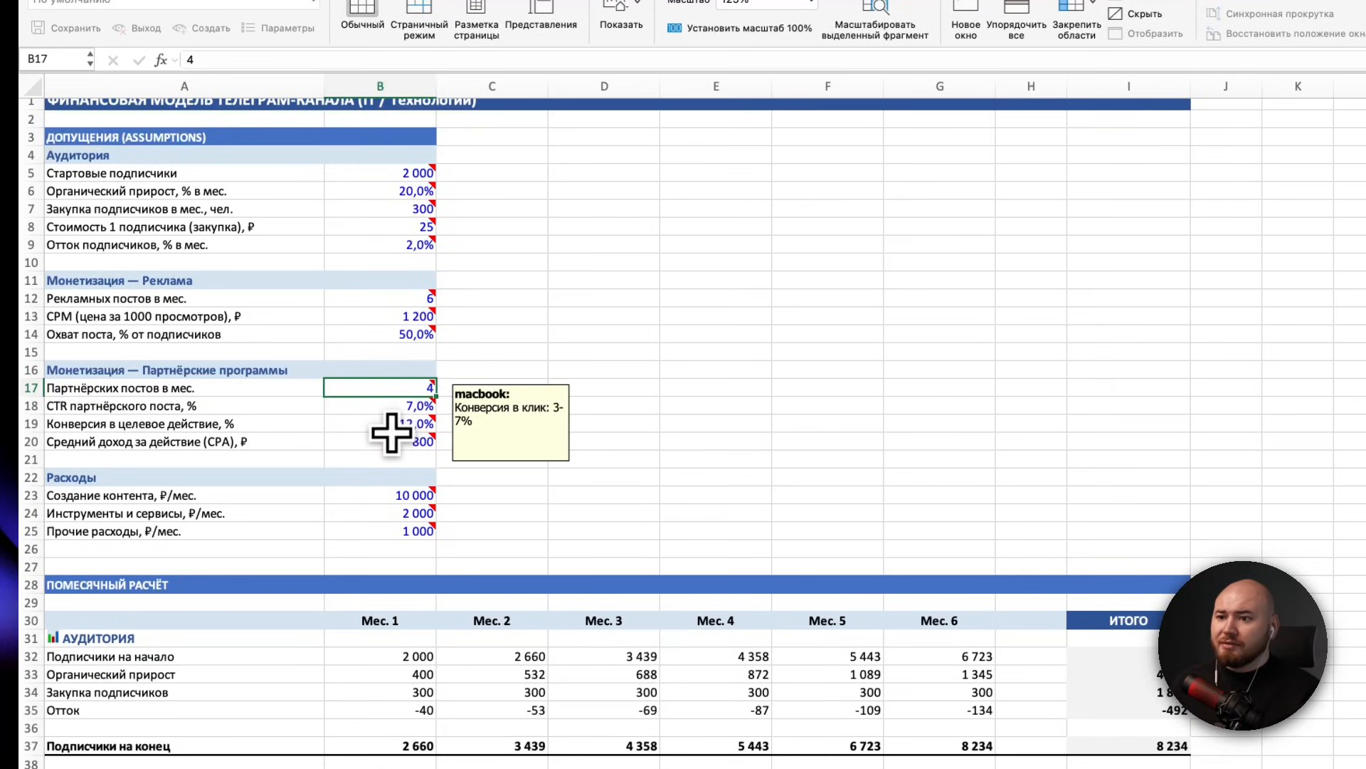
click(391, 436)
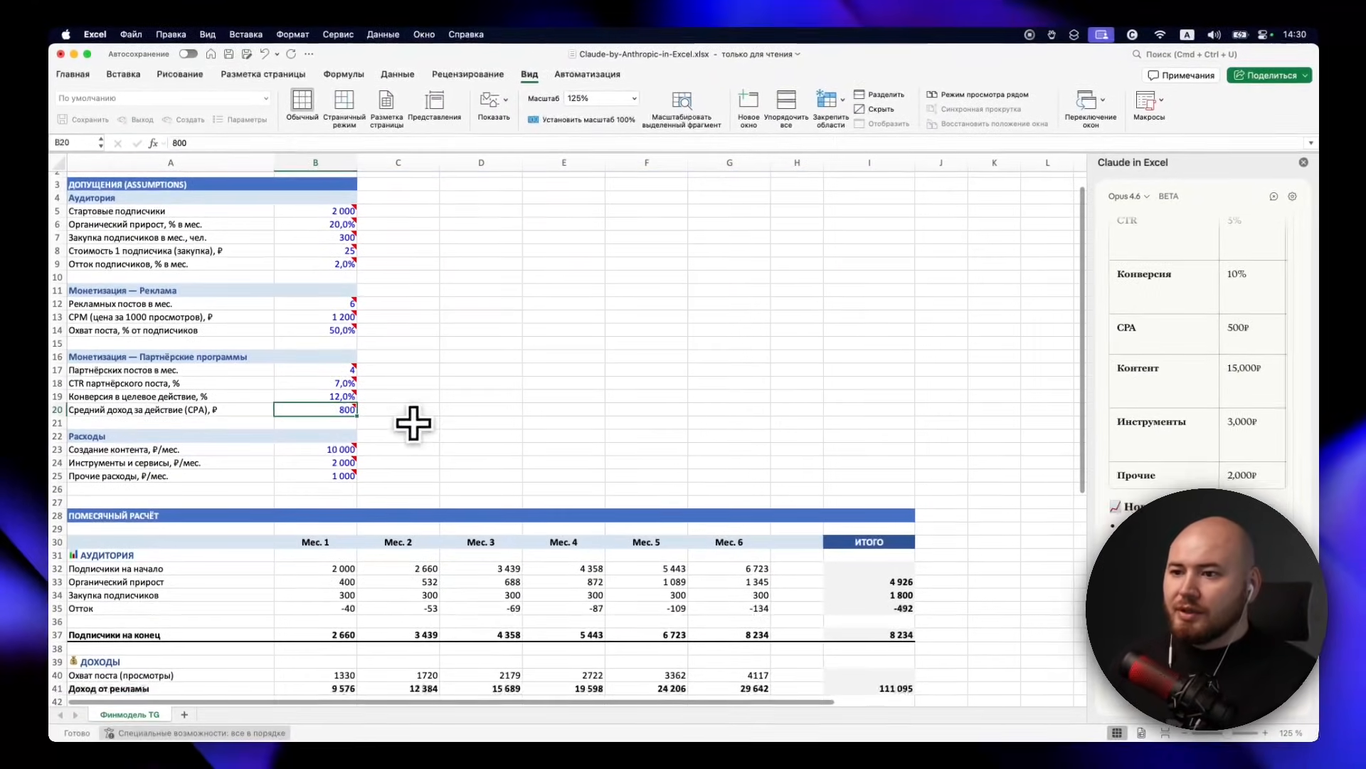
- Examine the six-month accumulated profit total in I61 and review the monthly calculation back up to the assumptions
scroll(414, 423, down, 2)
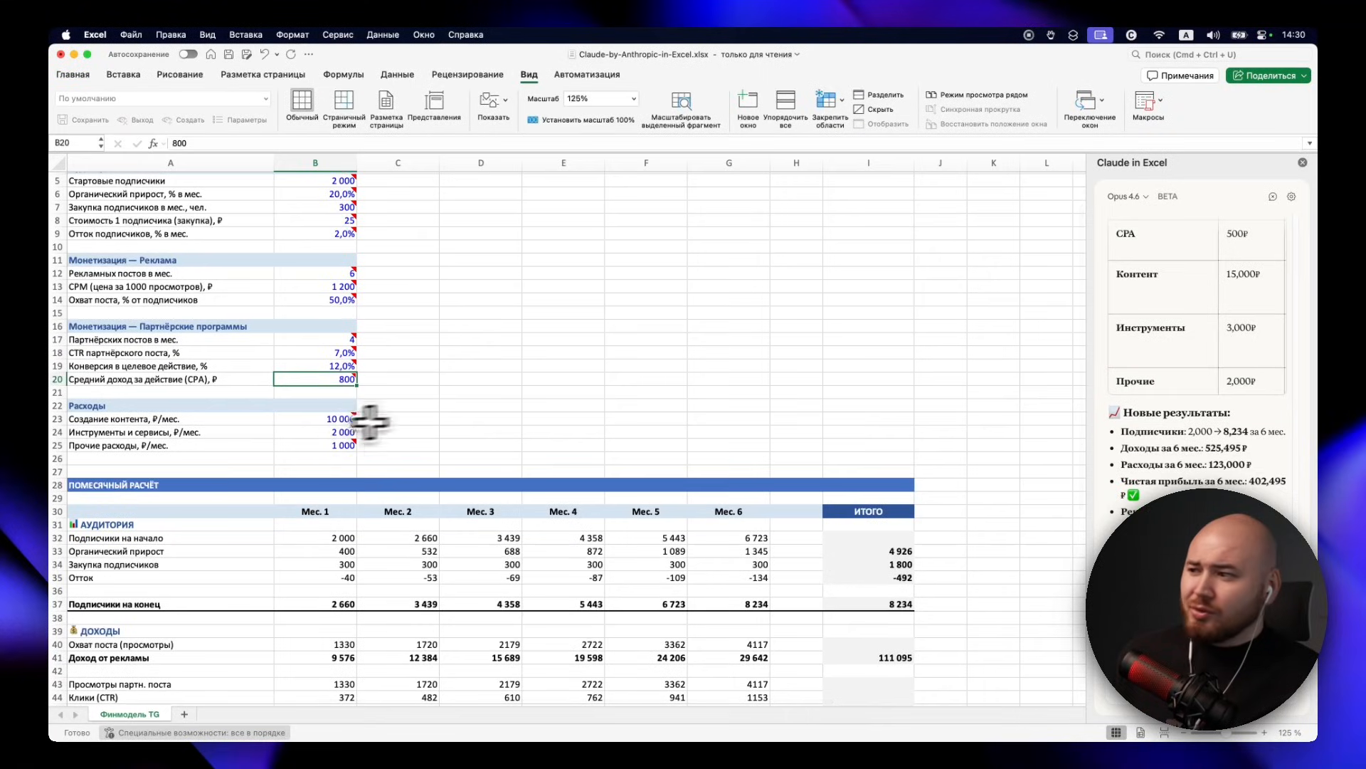
scroll(471, 415, down, 10)
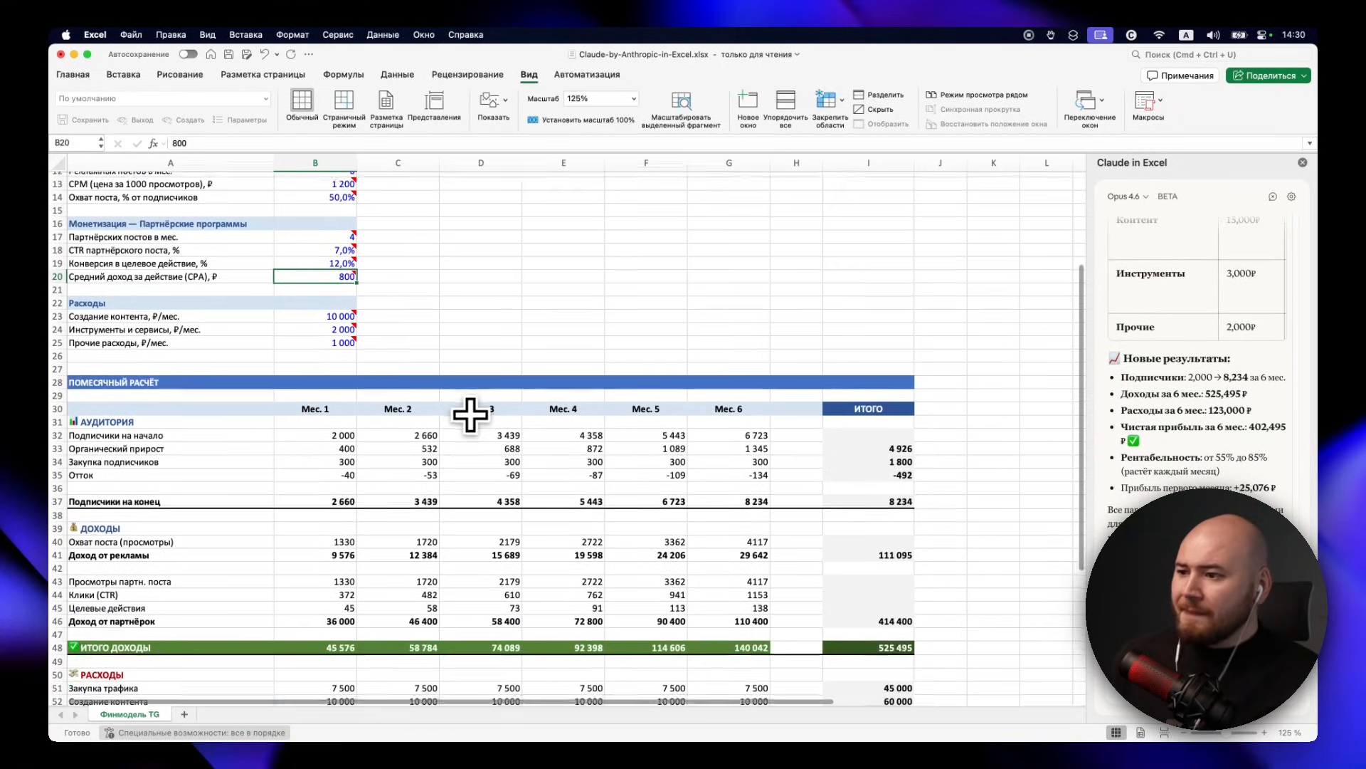
click(900, 535)
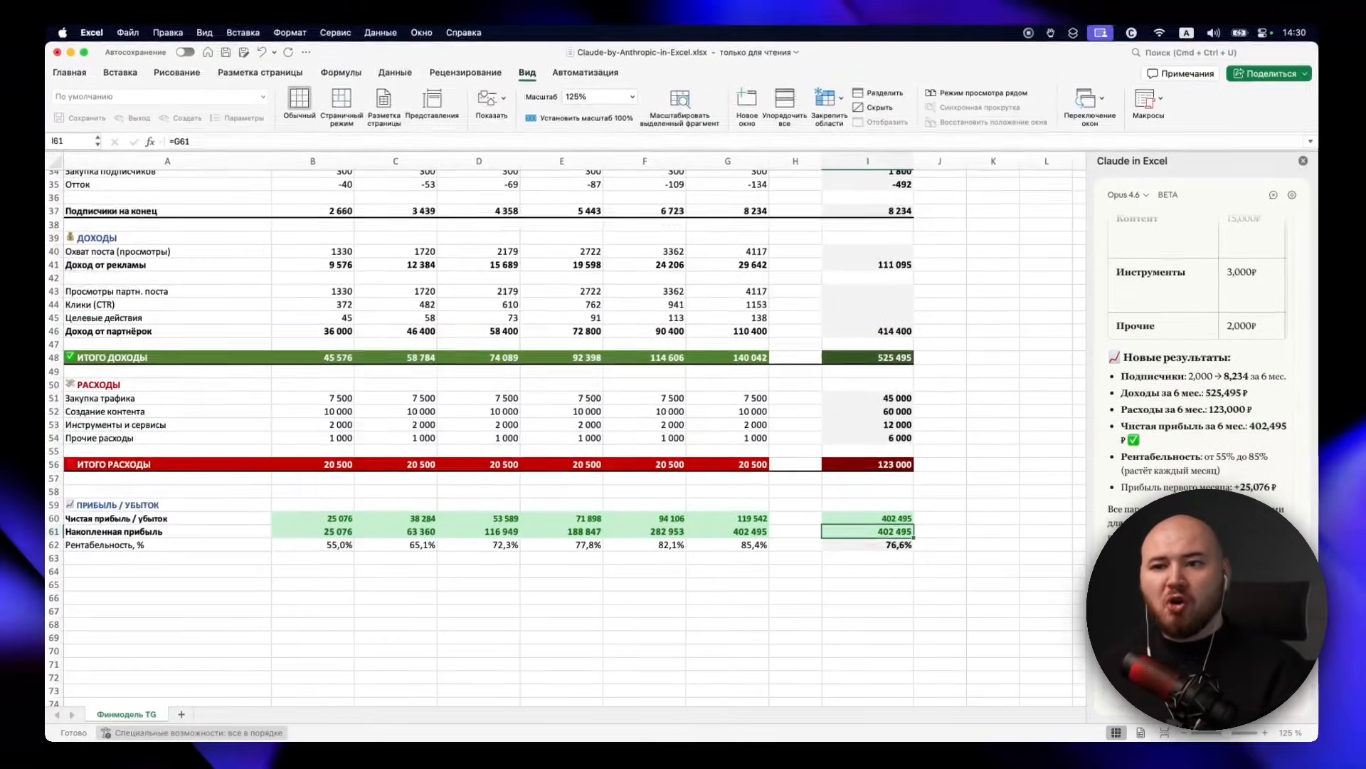
scroll(874, 514, up, 6)
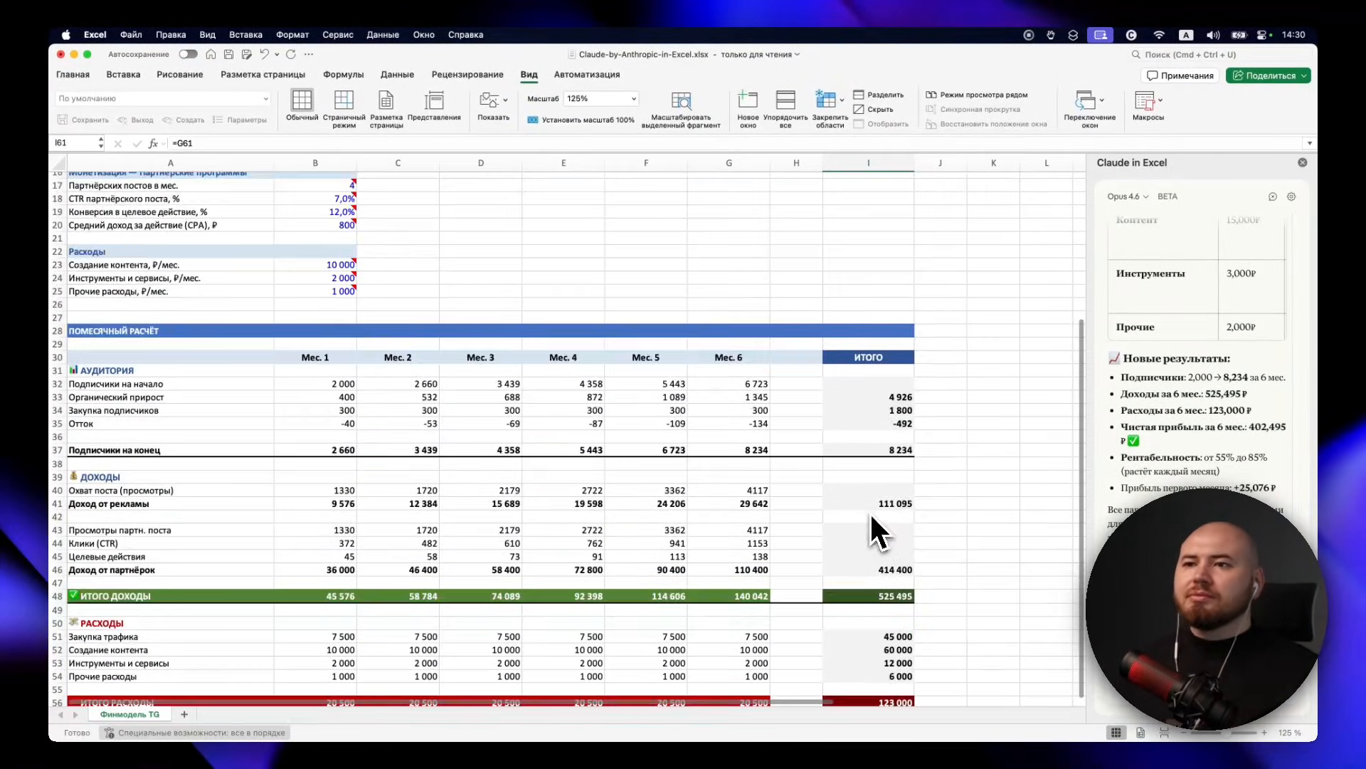
scroll(871, 517, up, 5)
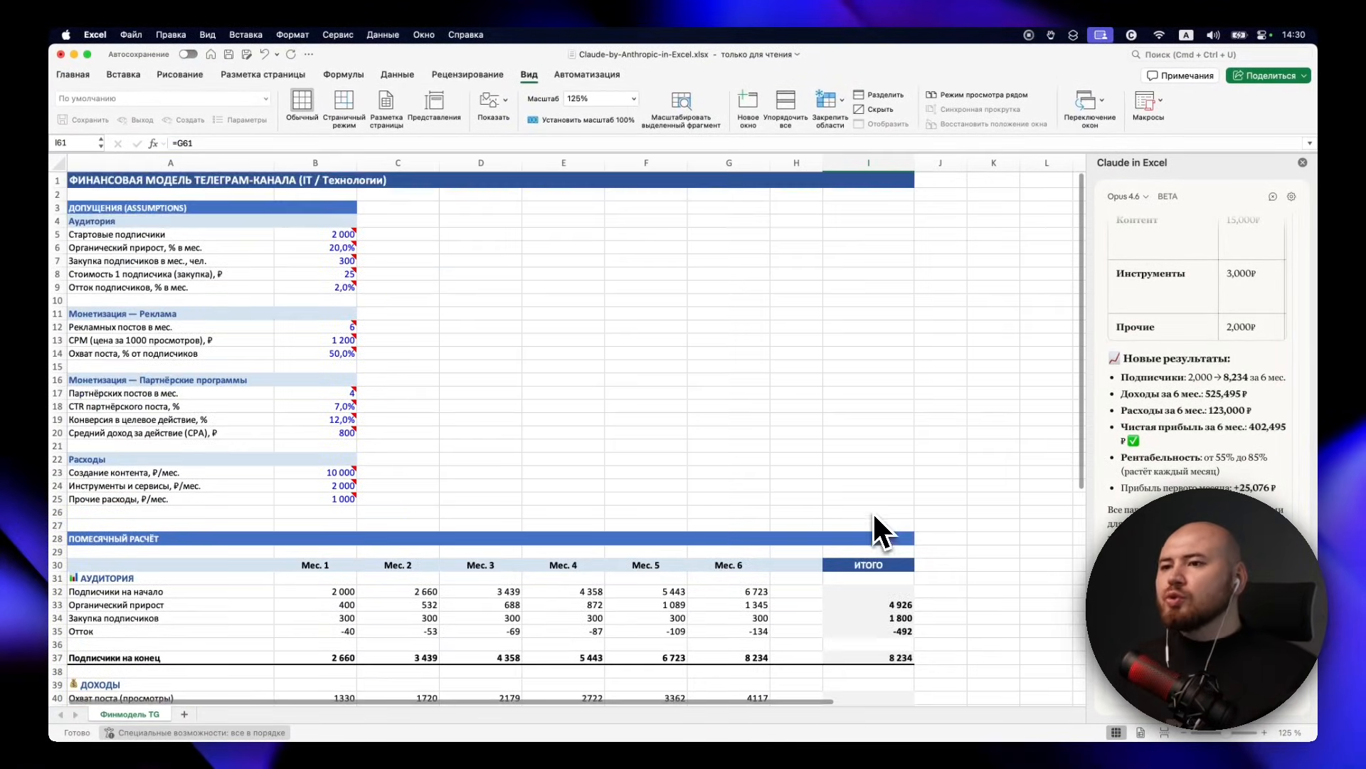